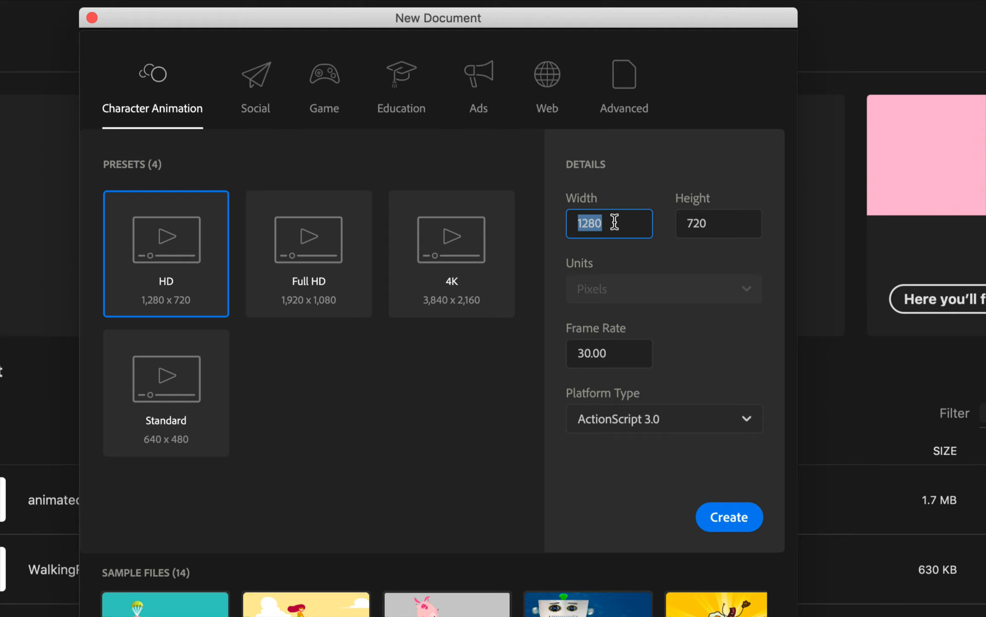
Create a new ActionScript 3.0 document 1370 pixels wide and 790 pixels high with a frame rate of 30
key(BackSpace)
text(1370)
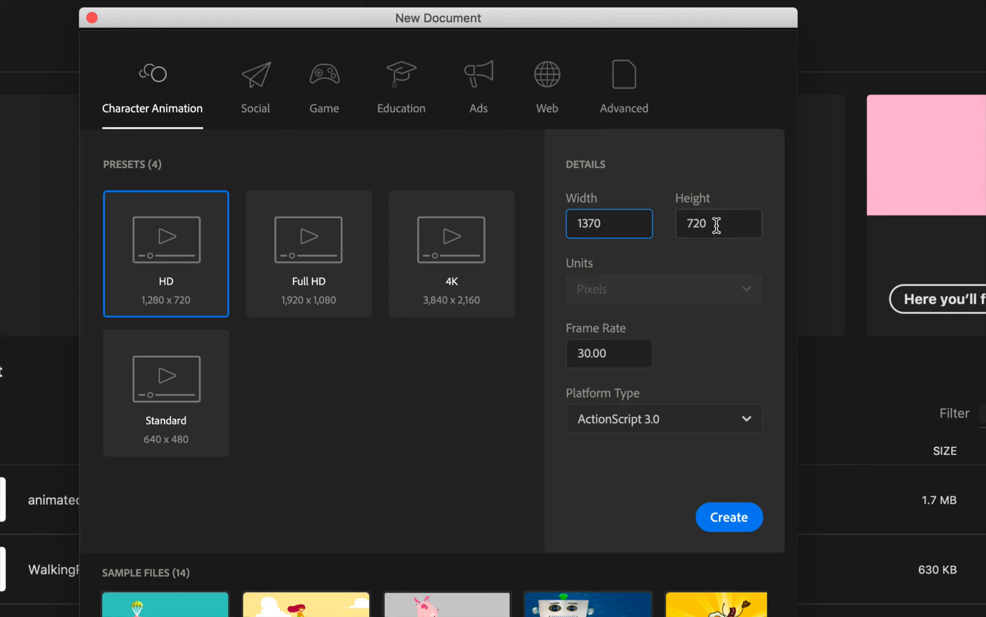
click(717, 224)
key(BackSpace)
key(BackSpace)
text(90)
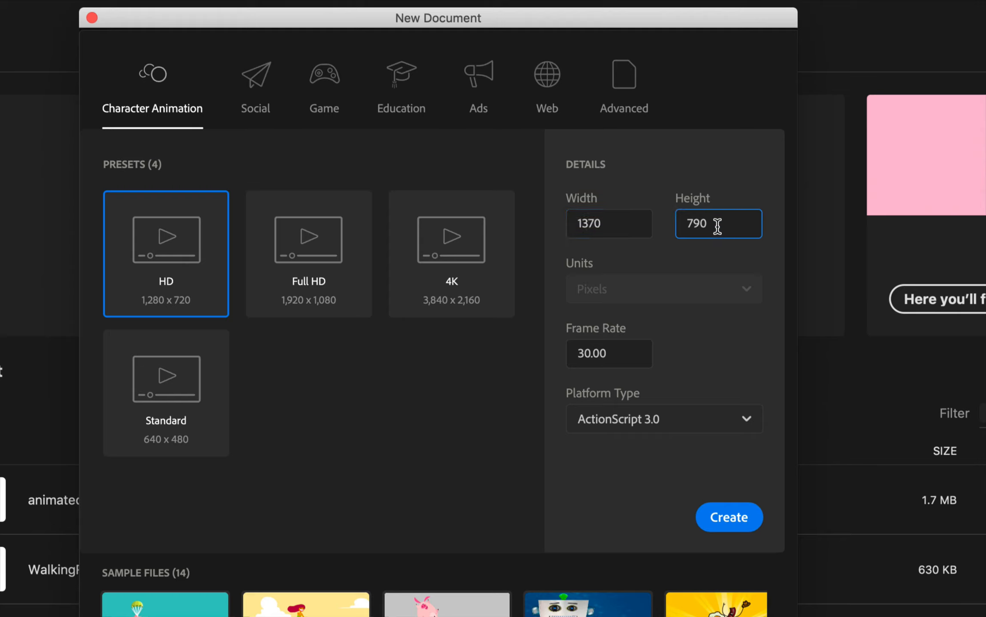
double_click(616, 366)
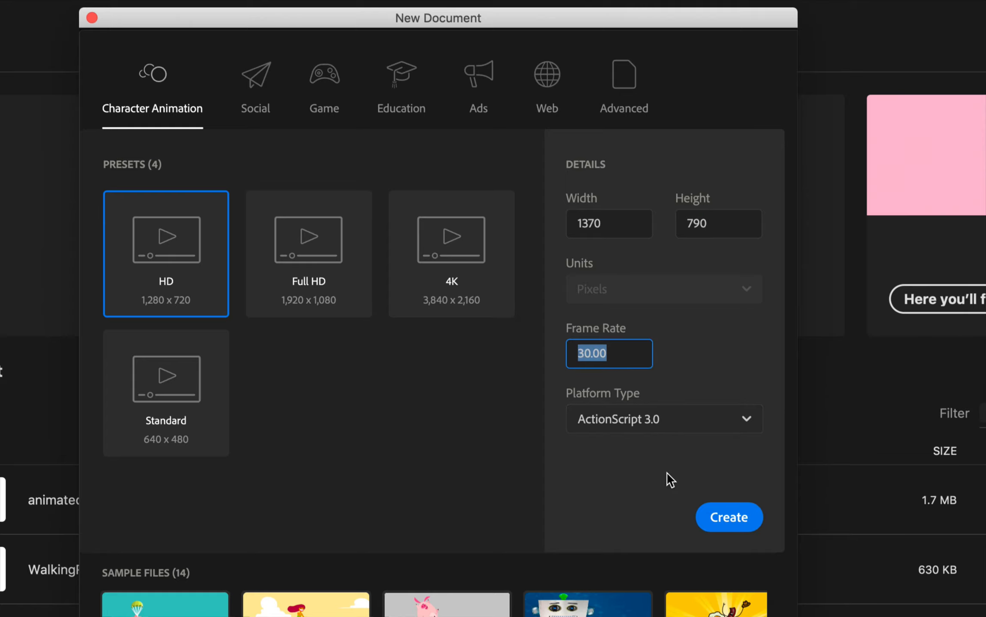
click(729, 517)
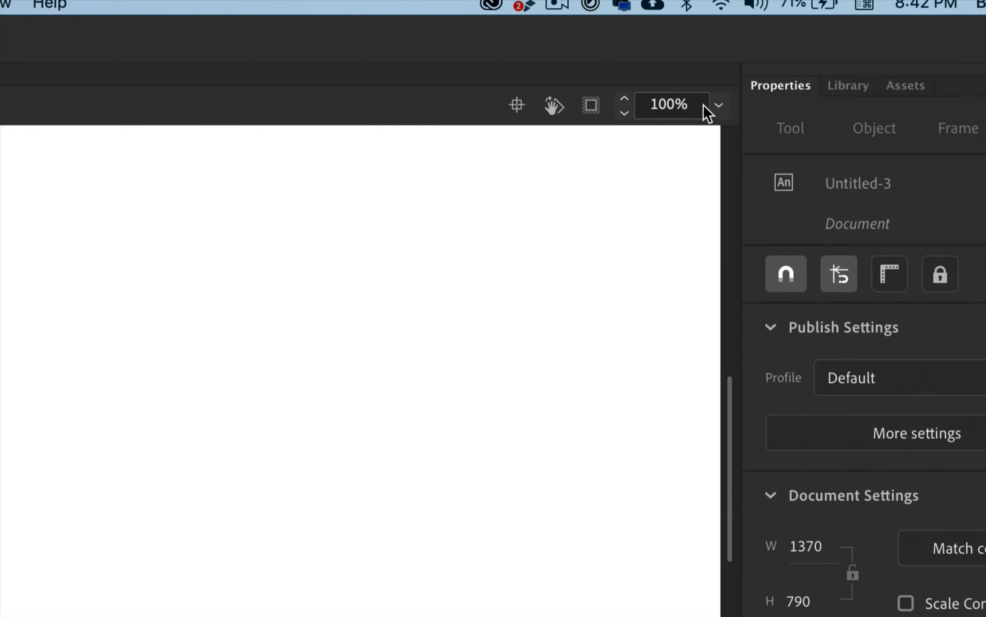
Rename the document's only layer as Background
click(718, 108)
click(736, 159)
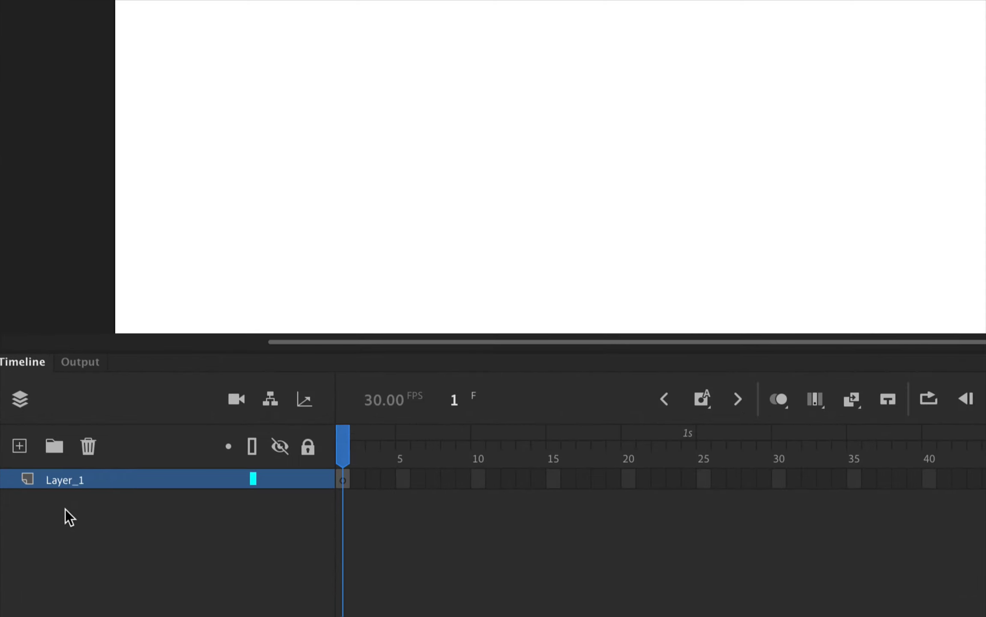
double_click(68, 482)
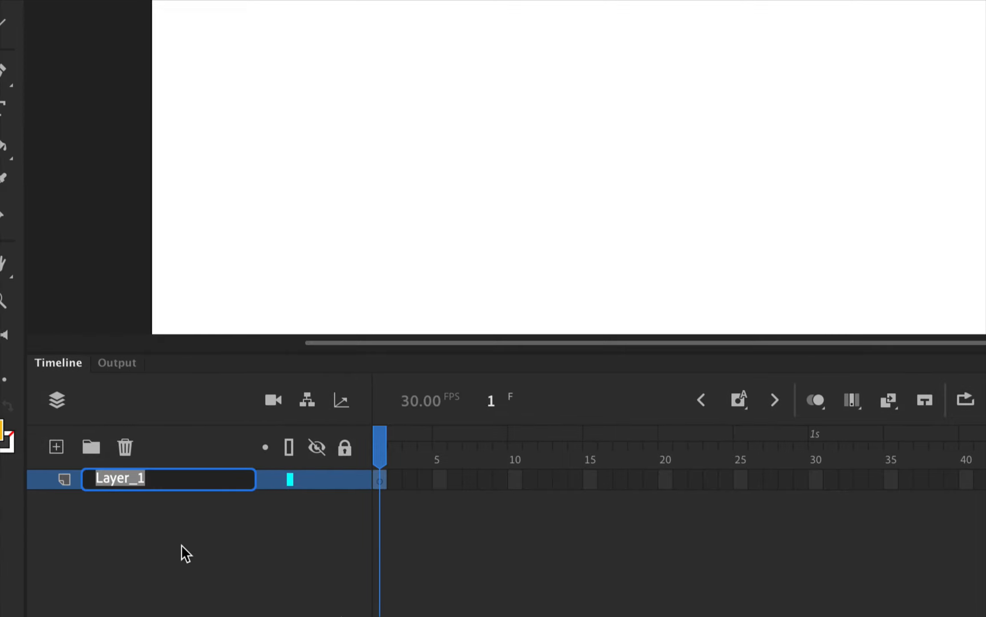
text(Background)
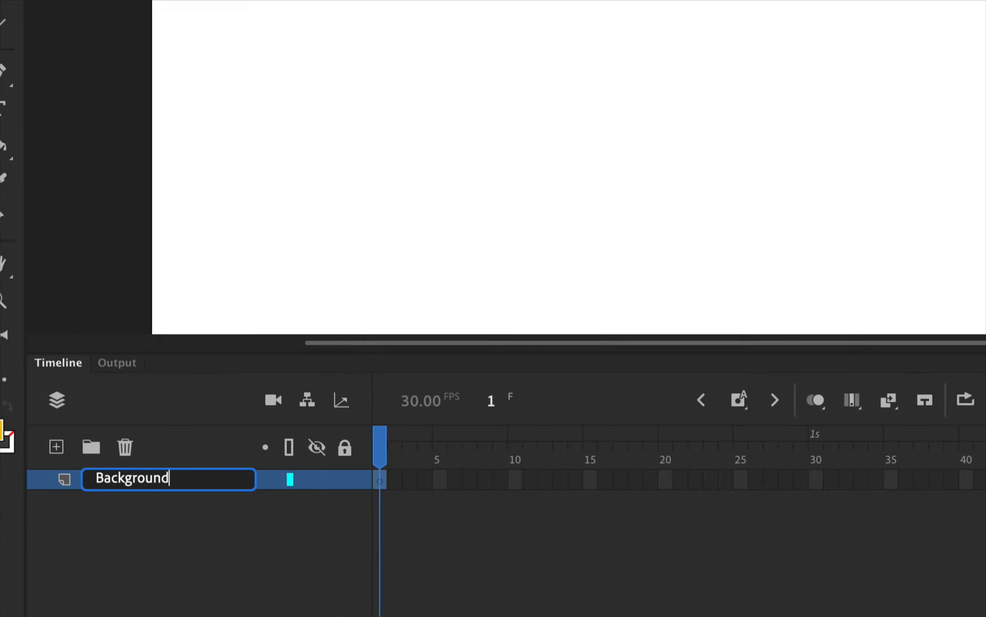
key(Return)
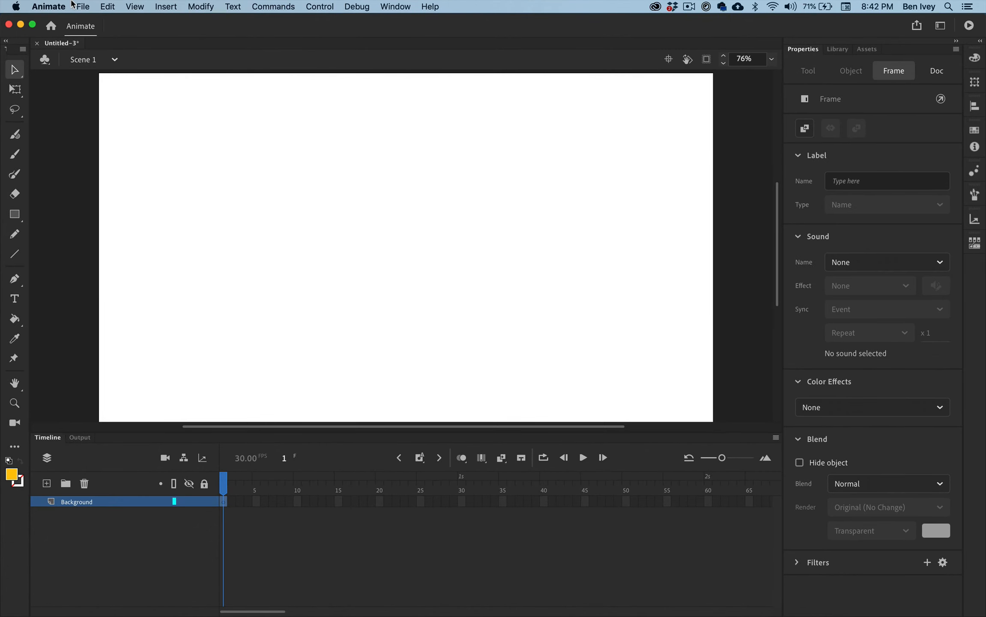
Import LineChartBlank.jpg from the Animated Graphs folder to the stage on the Background layer
click(83, 7)
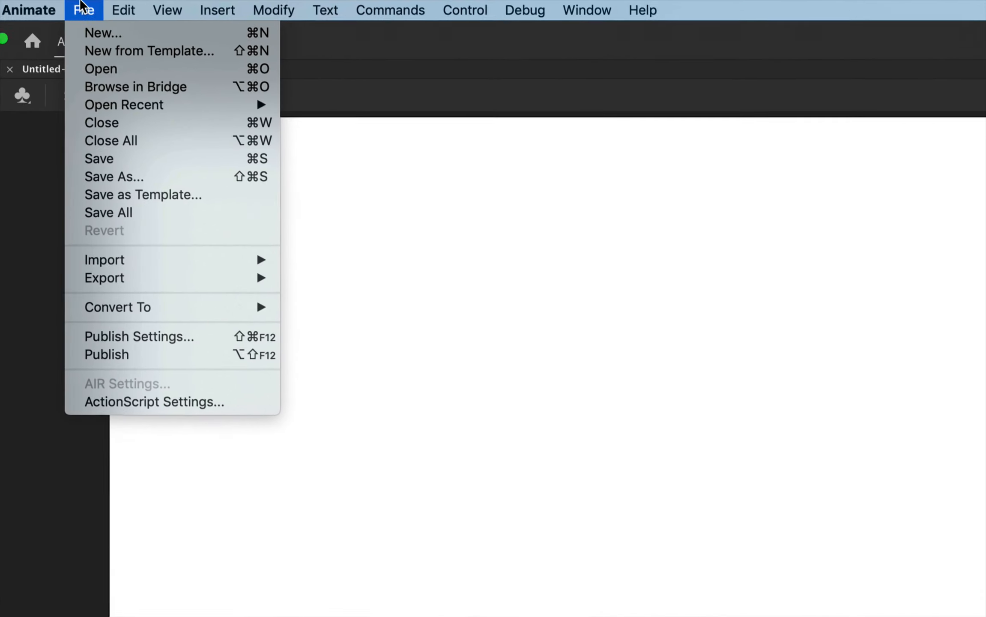
mouse_move(122, 162)
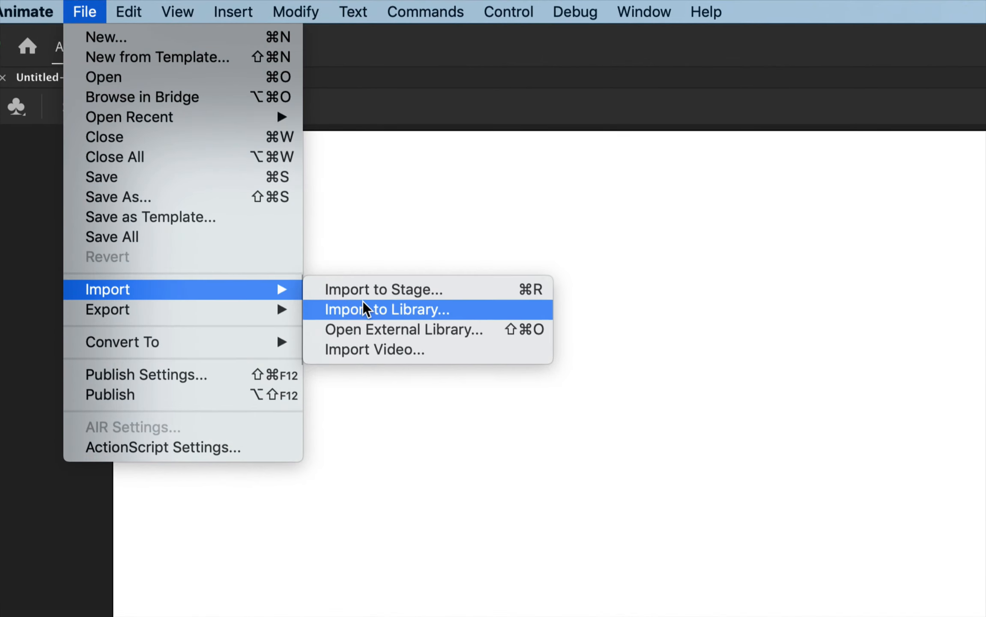
click(392, 290)
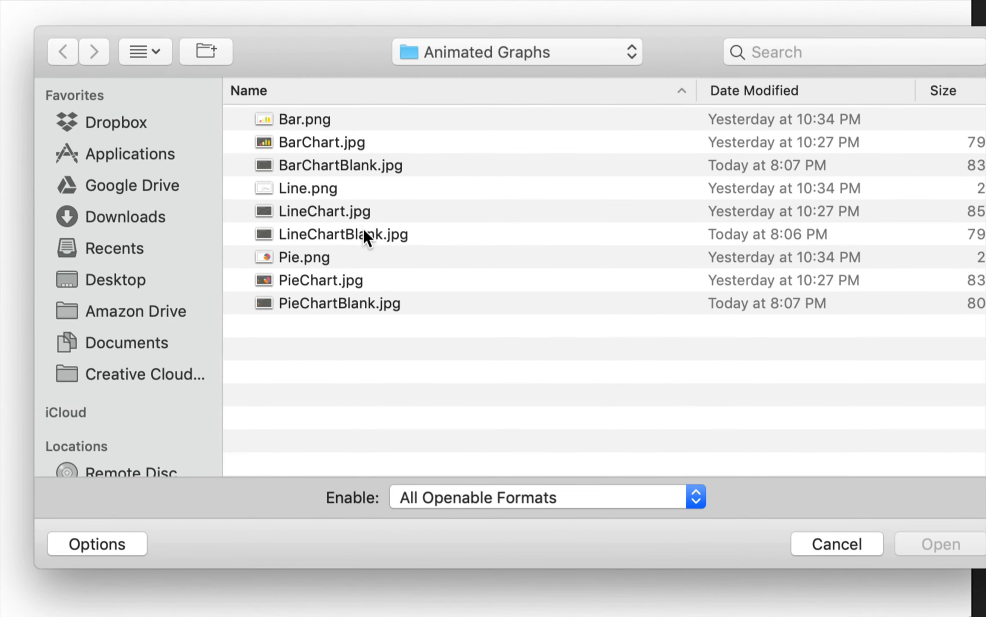
click(364, 238)
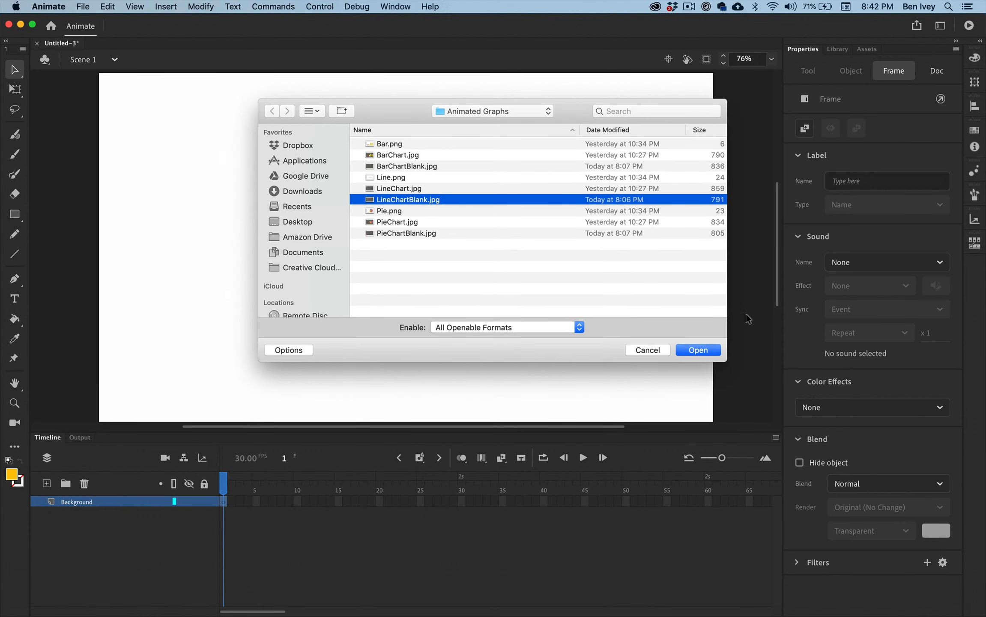
click(938, 544)
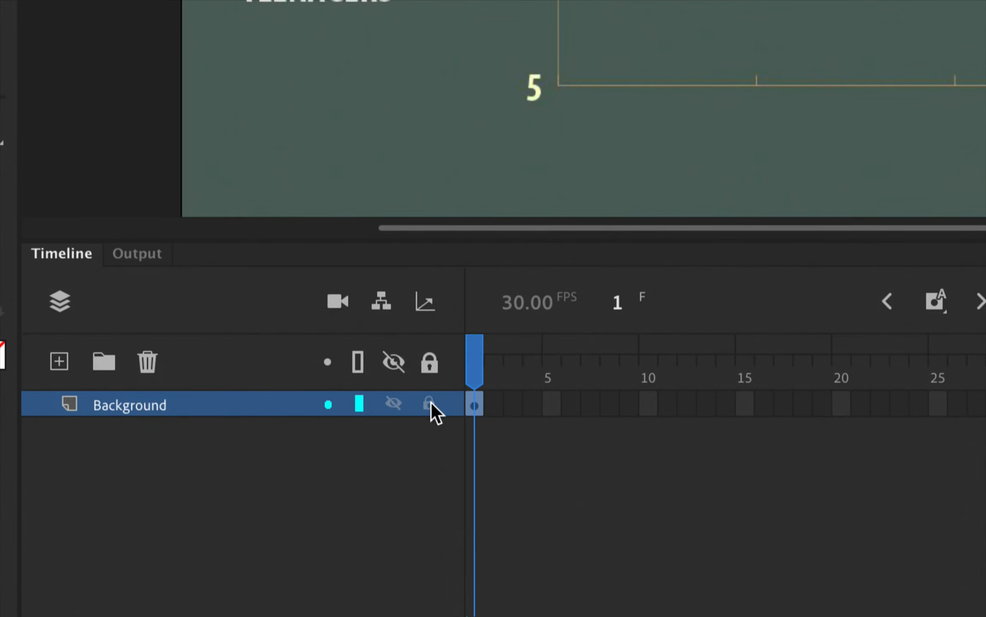
Lock the Background layer and add a new layer named Template above it
click(429, 403)
click(59, 362)
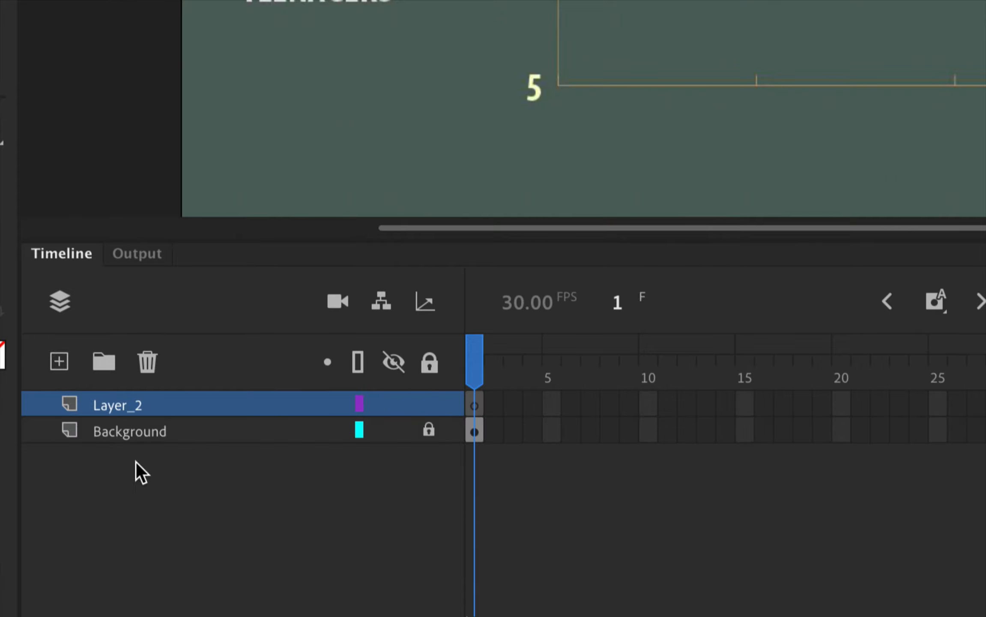
double_click(108, 409)
text(Templae)
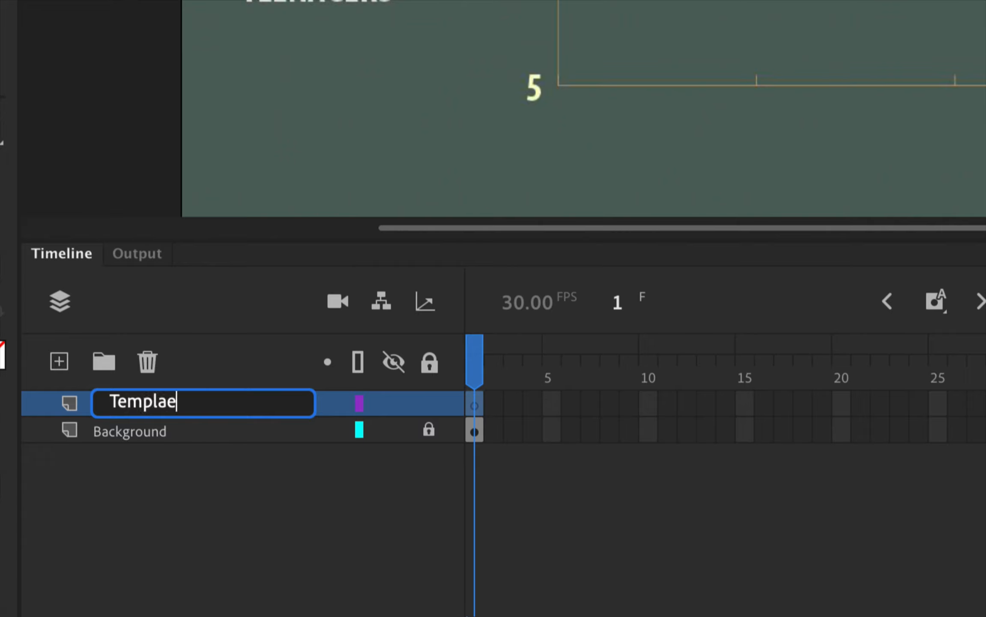
key(Return)
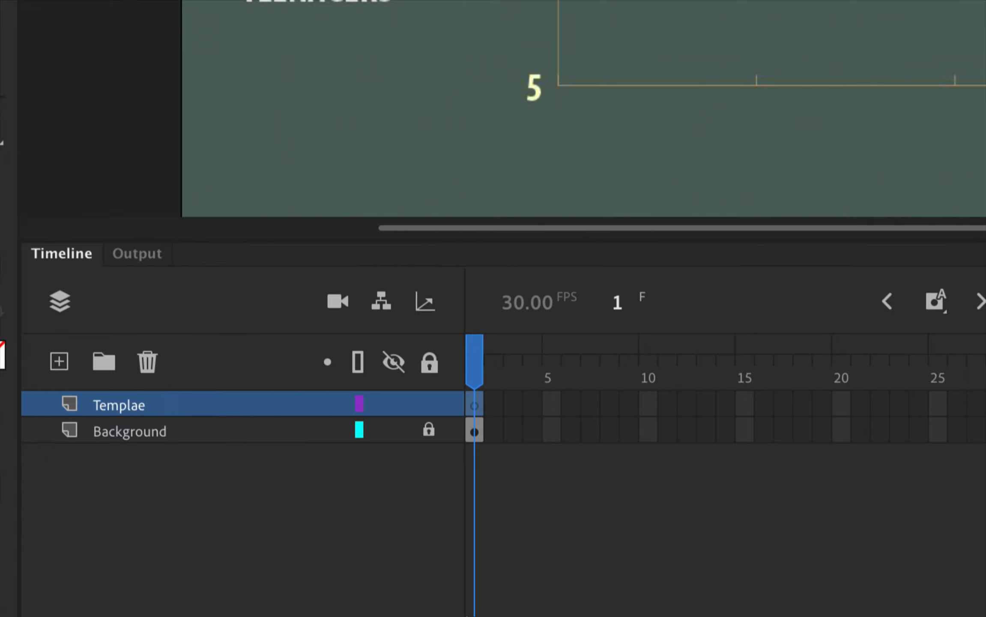
double_click(128, 410)
click(172, 405)
text(t)
key(Return)
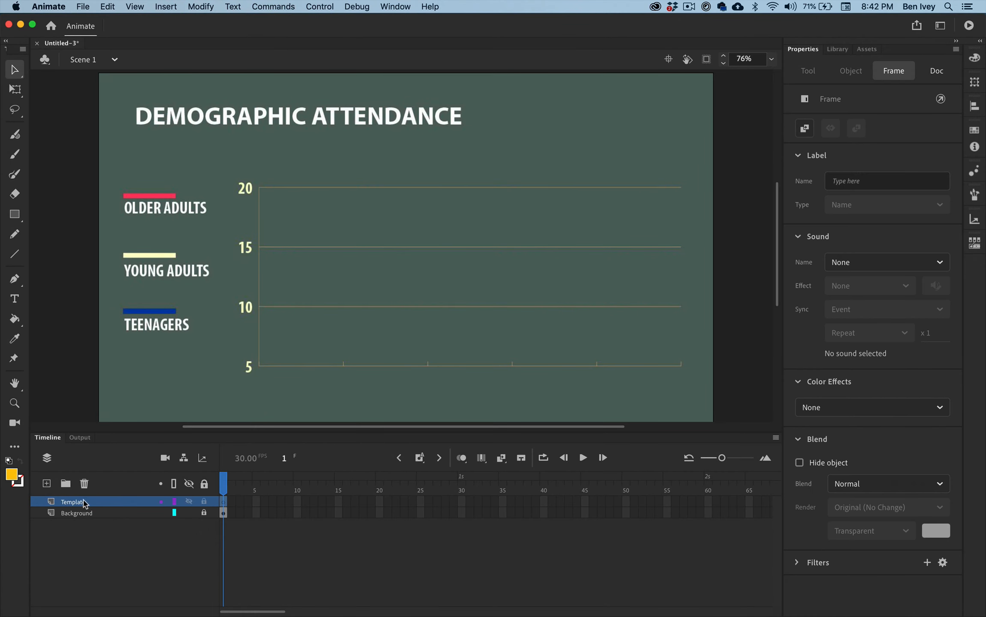
Import Line.png from the Animated Graphs folder to the stage on the Template layer
click(81, 7)
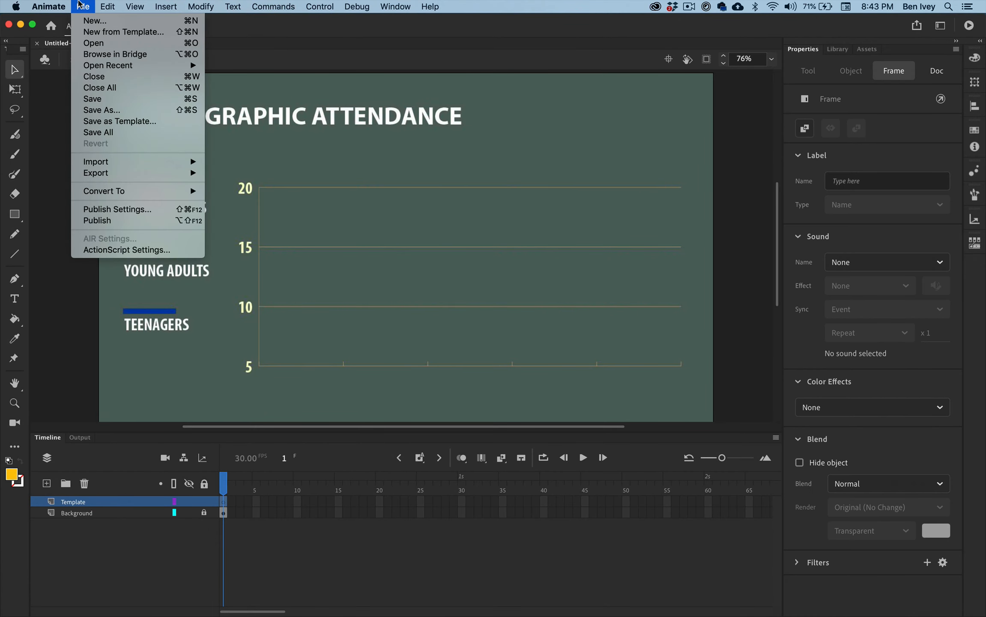
mouse_move(115, 164)
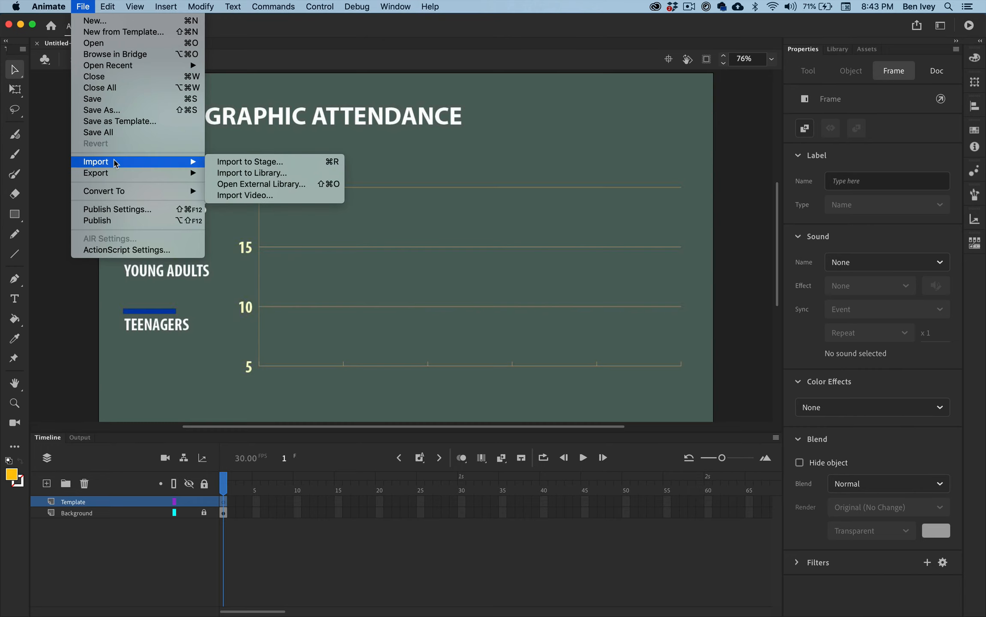
click(235, 162)
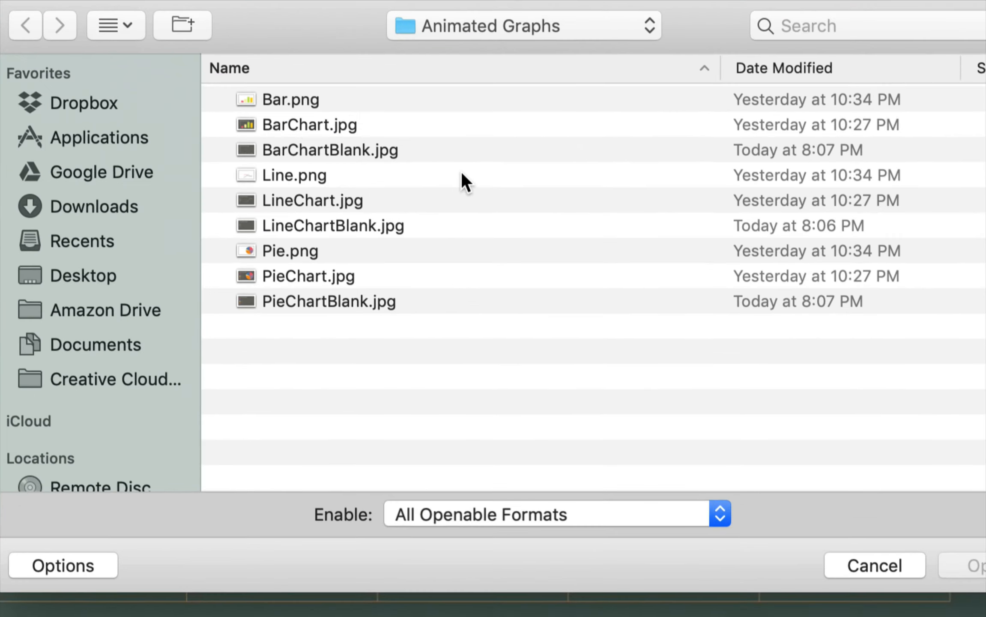
click(383, 178)
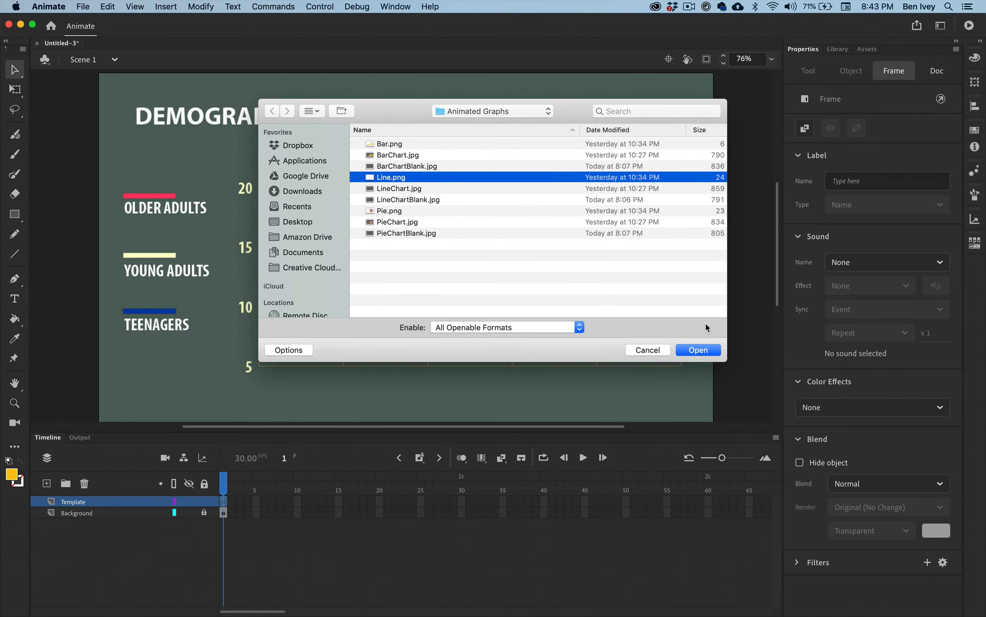
click(969, 574)
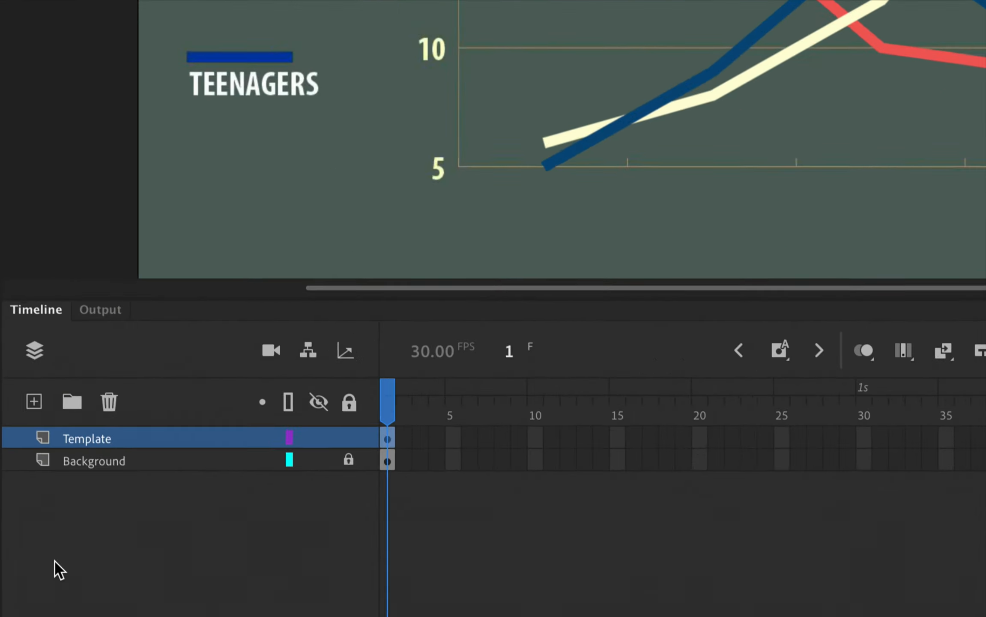
Lock the Template layer and set its visibility to 50% opacity in its layer properties
double_click(43, 427)
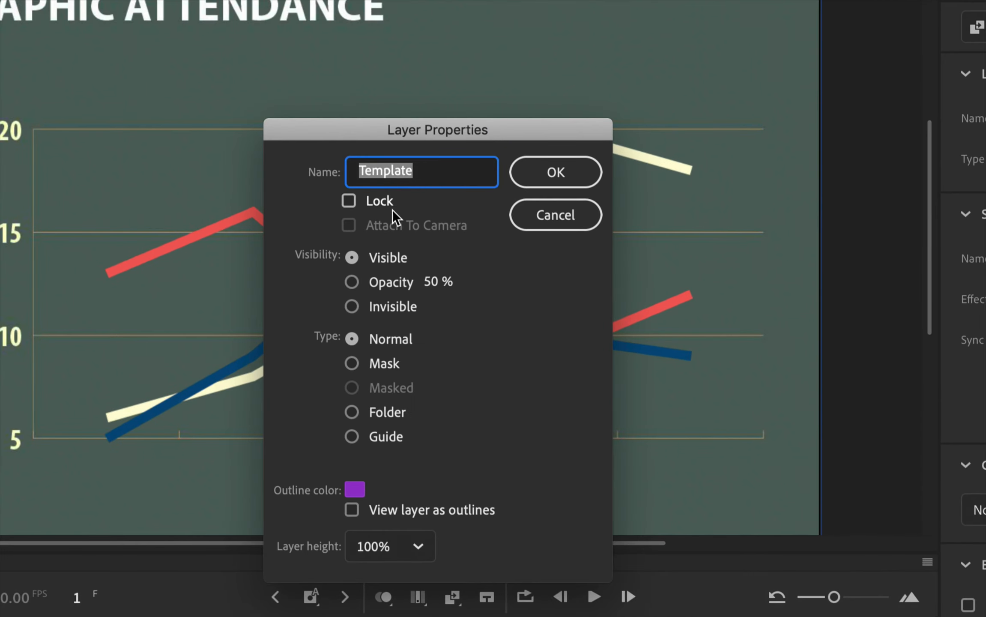
click(461, 231)
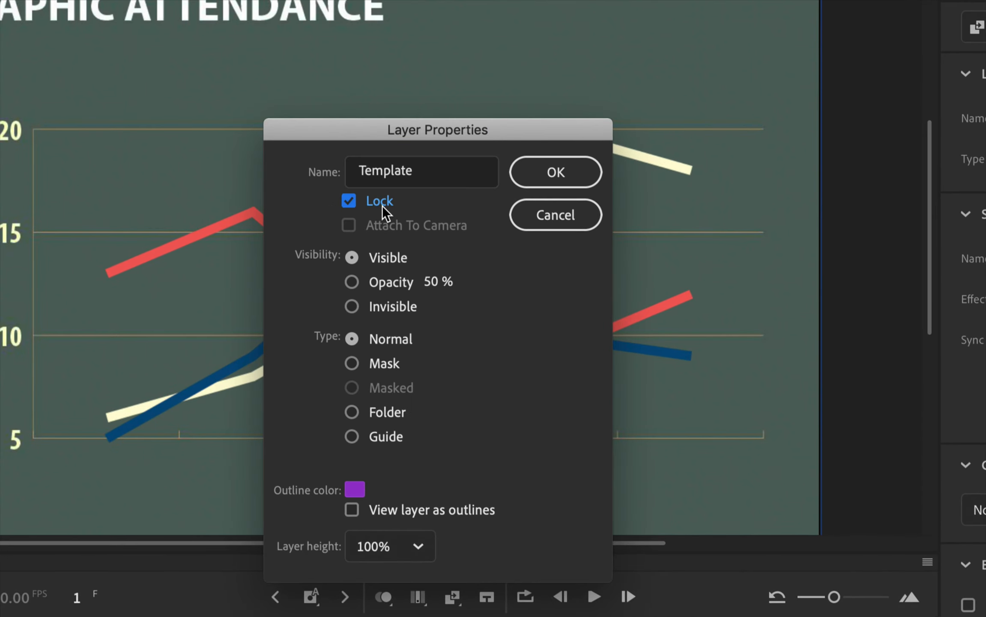
click(406, 283)
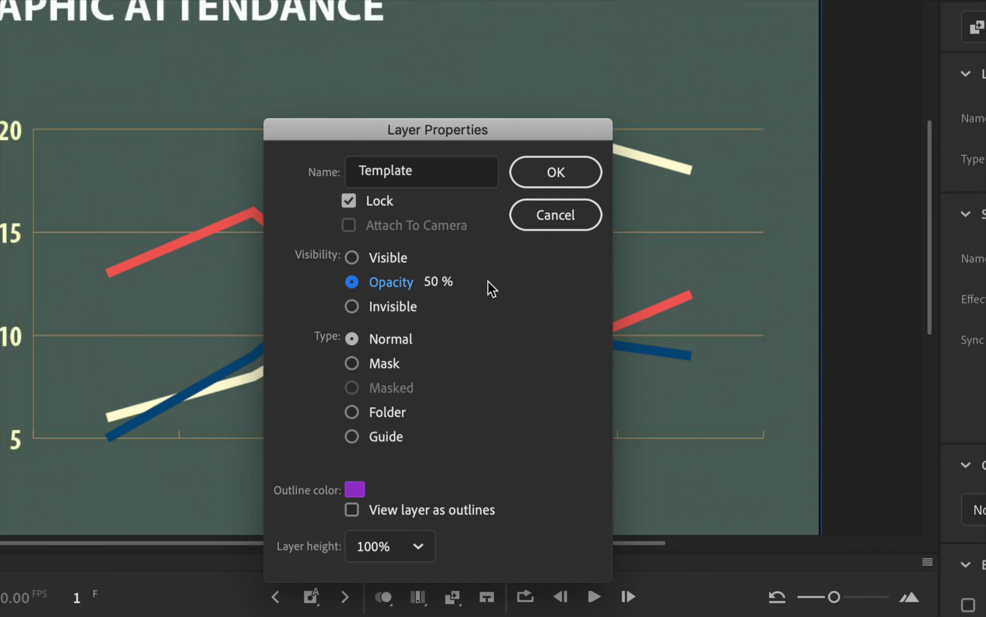
click(544, 171)
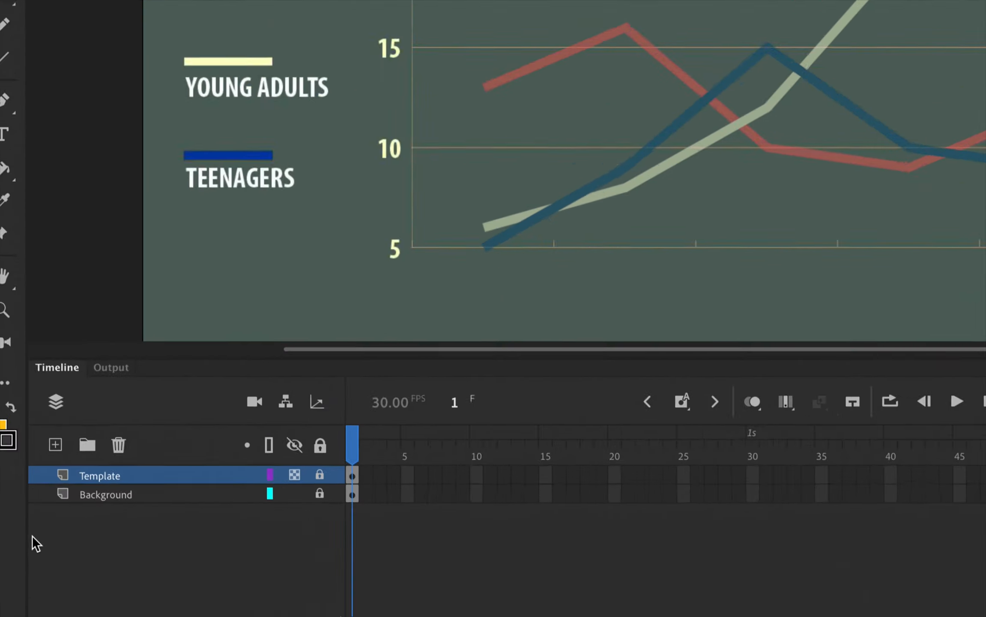
Add a new layer named RedLine above the Template layer
click(53, 445)
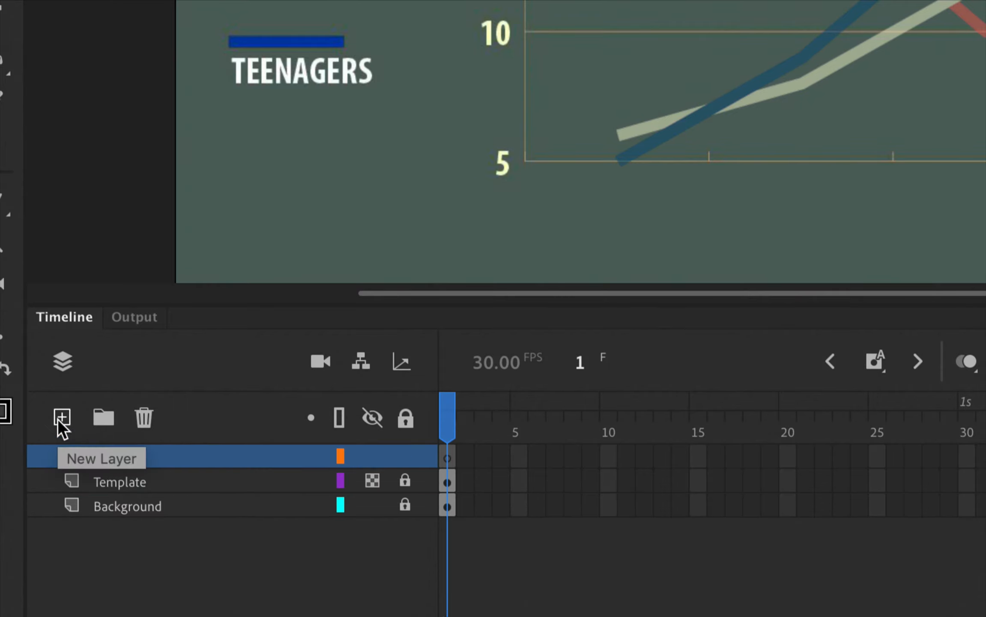
double_click(109, 458)
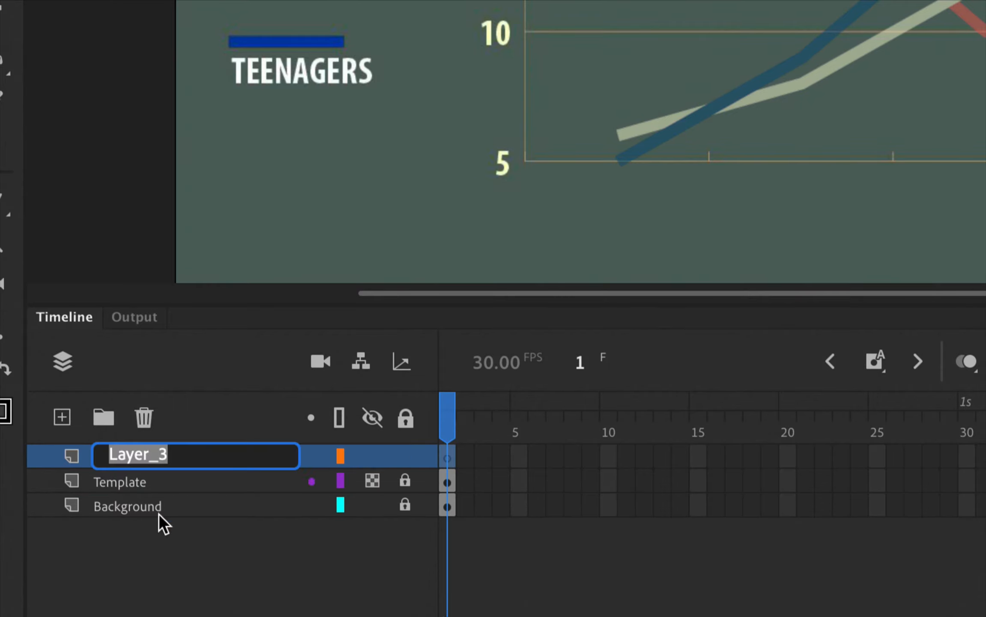
text(RedLi)
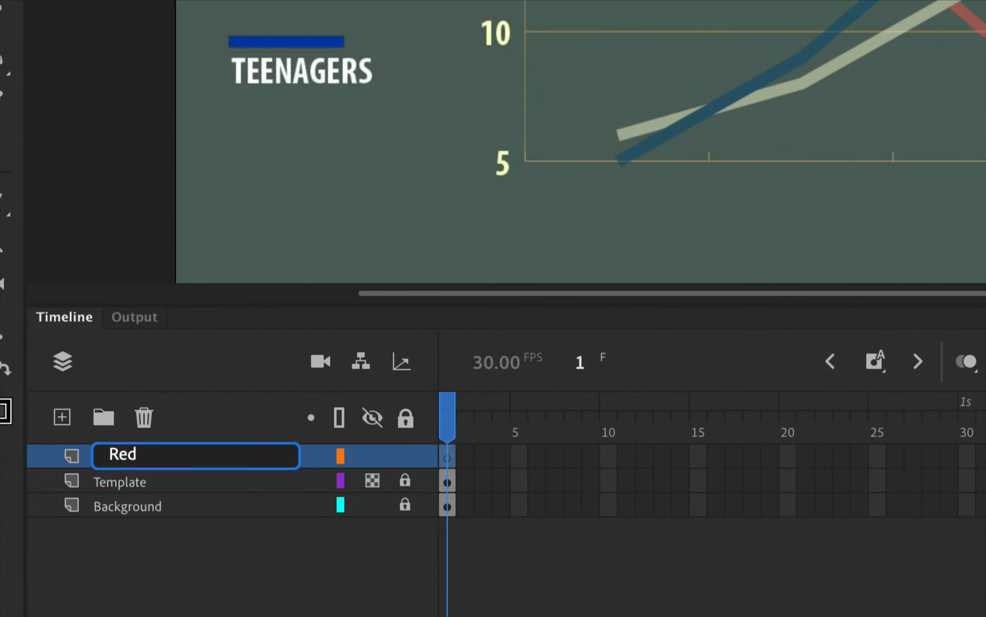
text(ne)
key(Return)
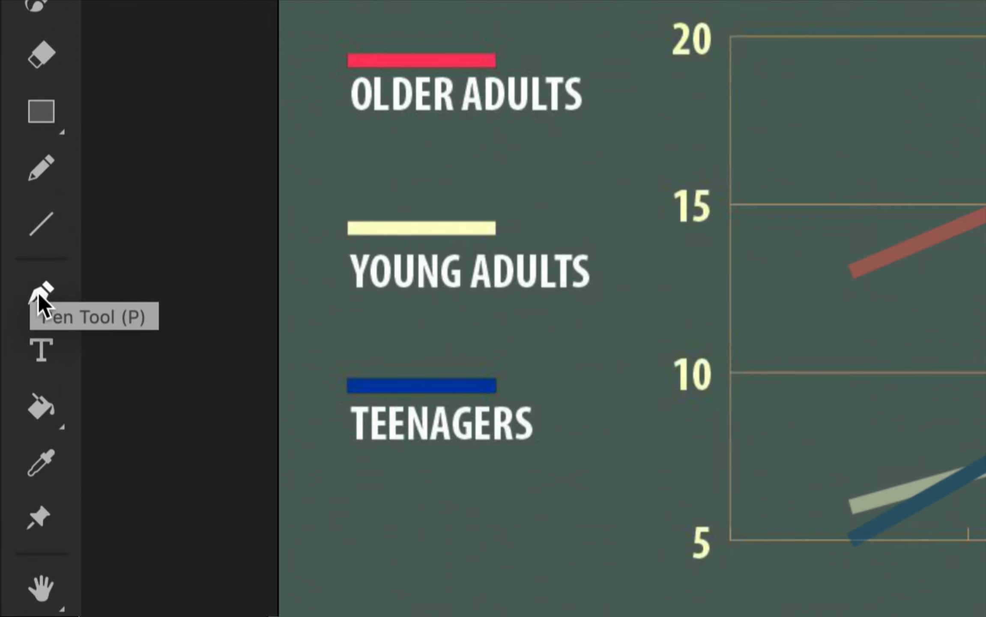
Select the Pen tool and sample its stroke color from the red Older Adults legend bar
click(52, 296)
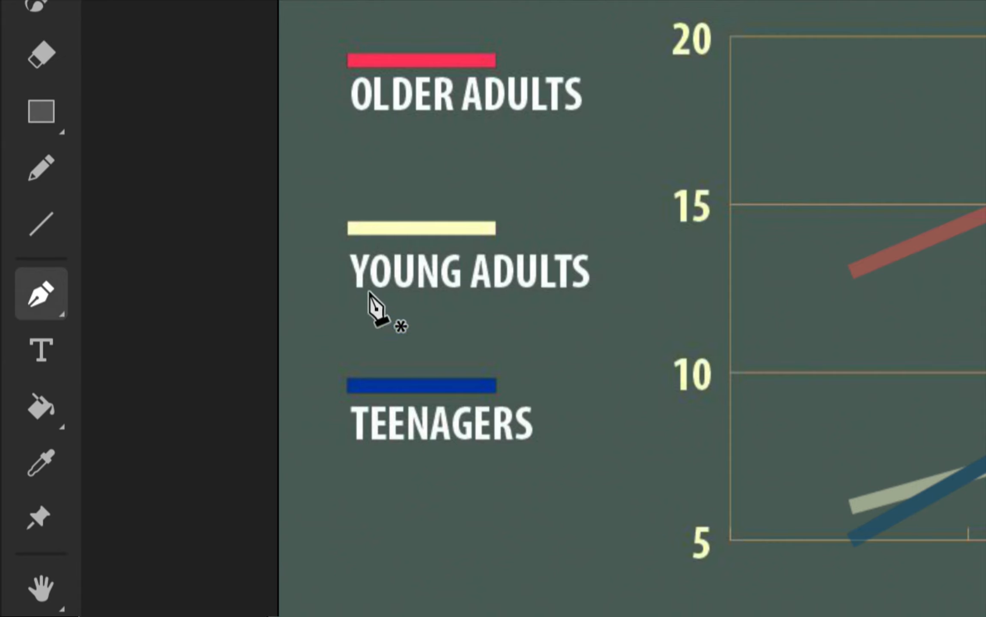
click(63, 294)
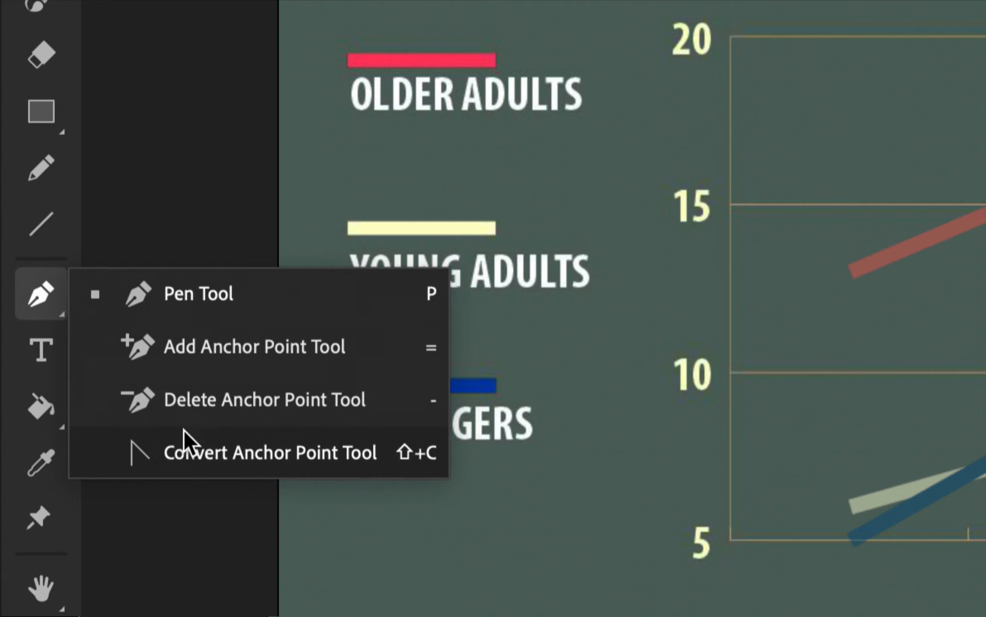
click(170, 302)
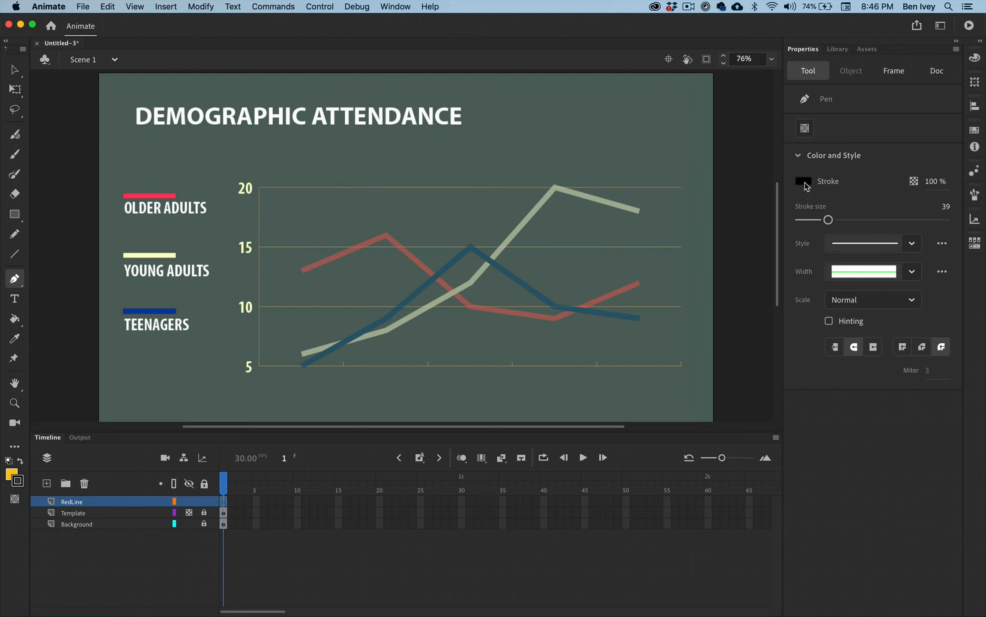
click(804, 182)
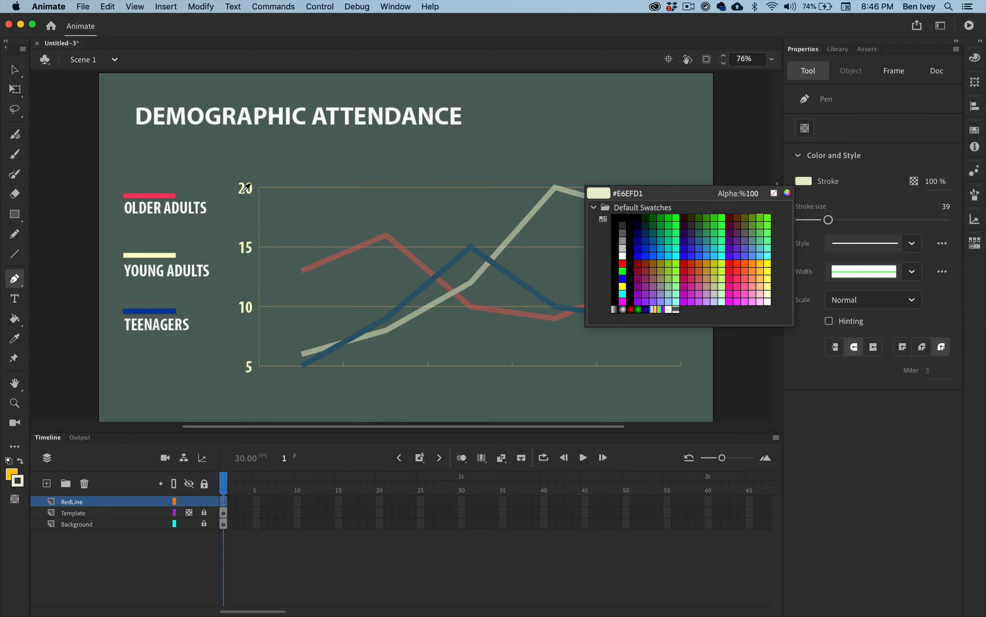
click(161, 194)
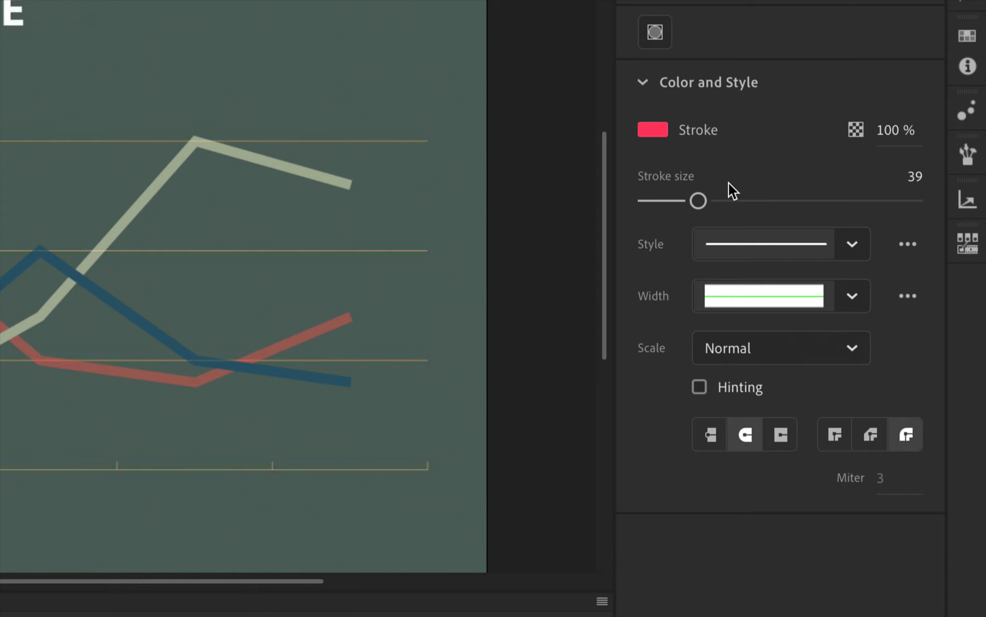
Set the Pen tool's stroke size to 15 and open the stroke style choices
mouse_move(700, 205)
mouse_down()
mouse_move(663, 202)
mouse_move(709, 201)
mouse_move(668, 201)
mouse_up()
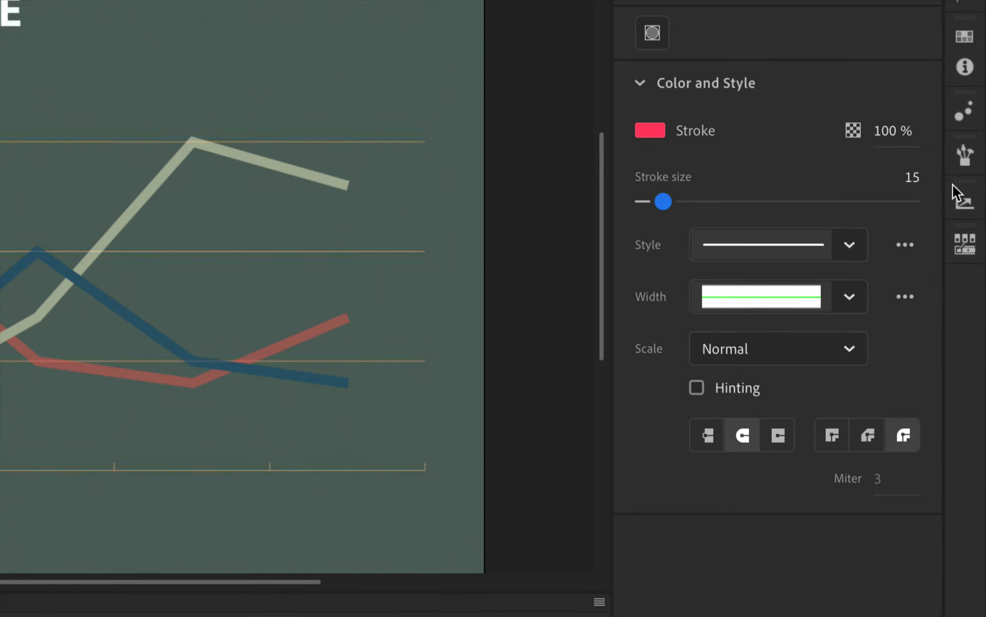
click(851, 246)
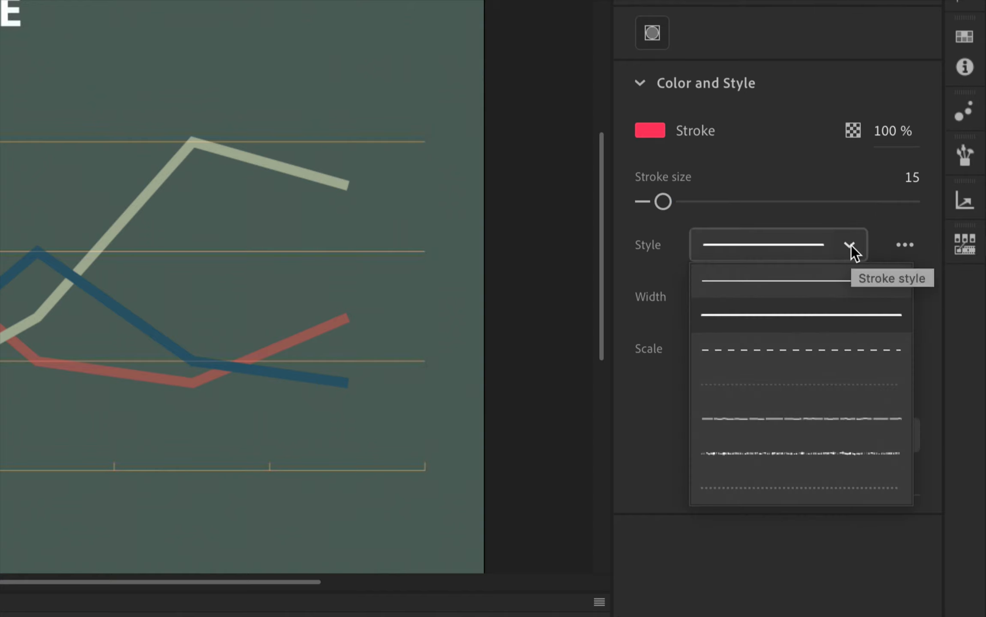
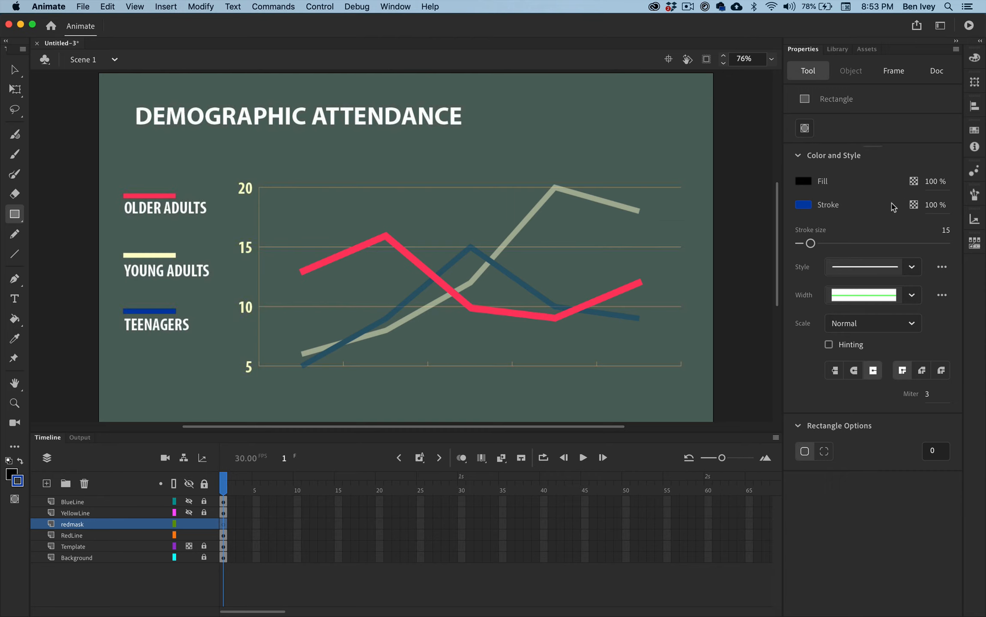
Draw a black rectangle without stroke, about 513 by 297 px, over the red line on the redmask layer and make that layer a mask
click(805, 206)
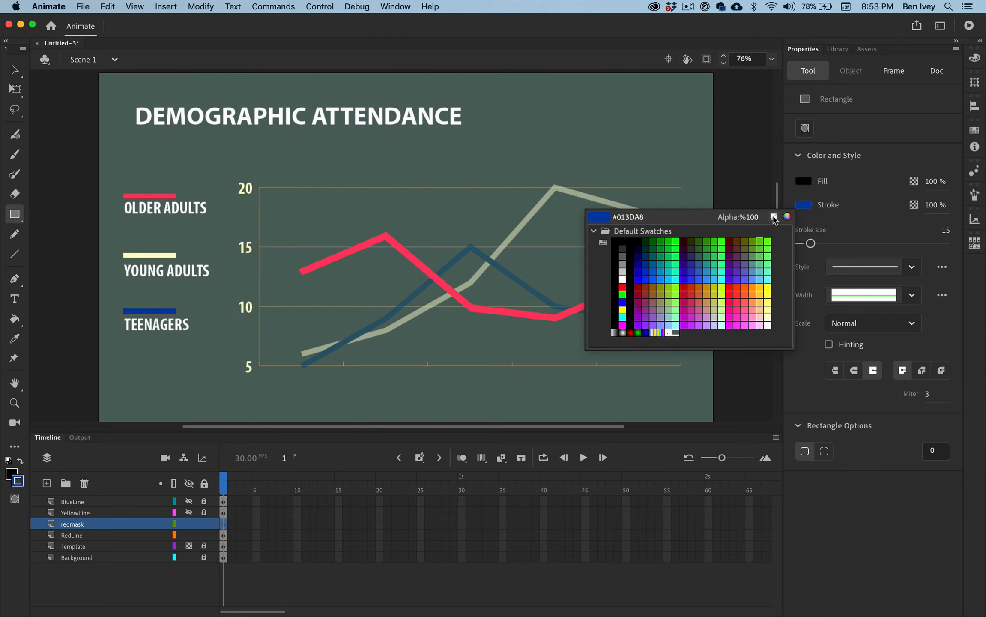
click(773, 217)
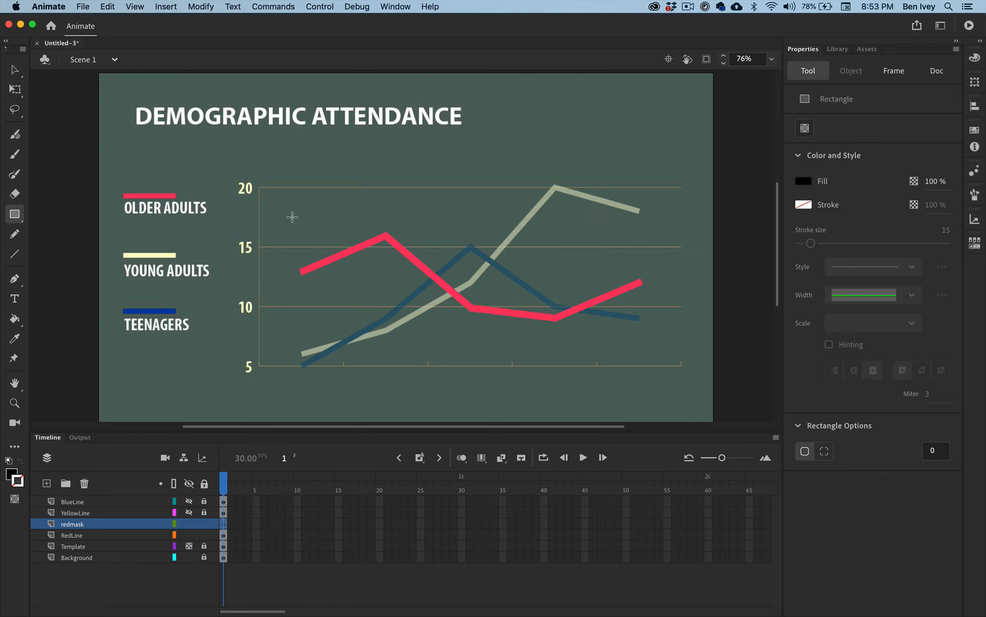
drag(287, 210, 517, 347)
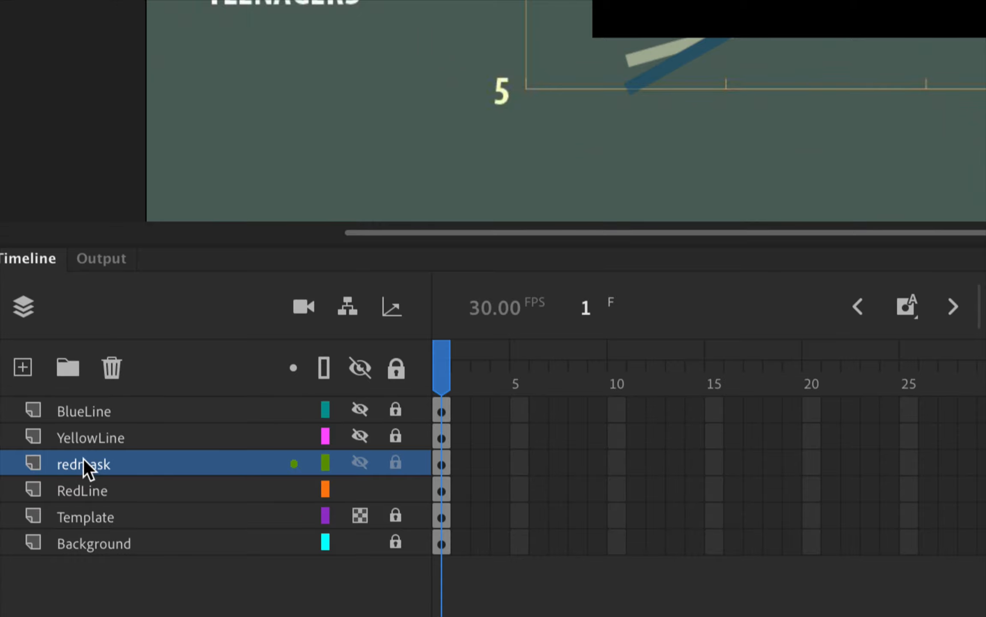
right_click(124, 464)
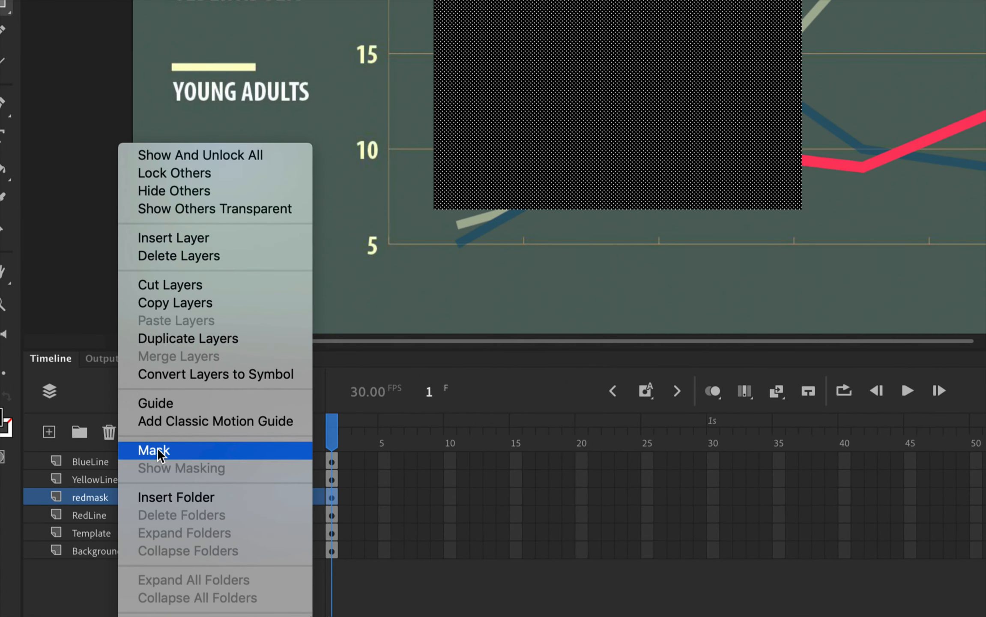
click(157, 449)
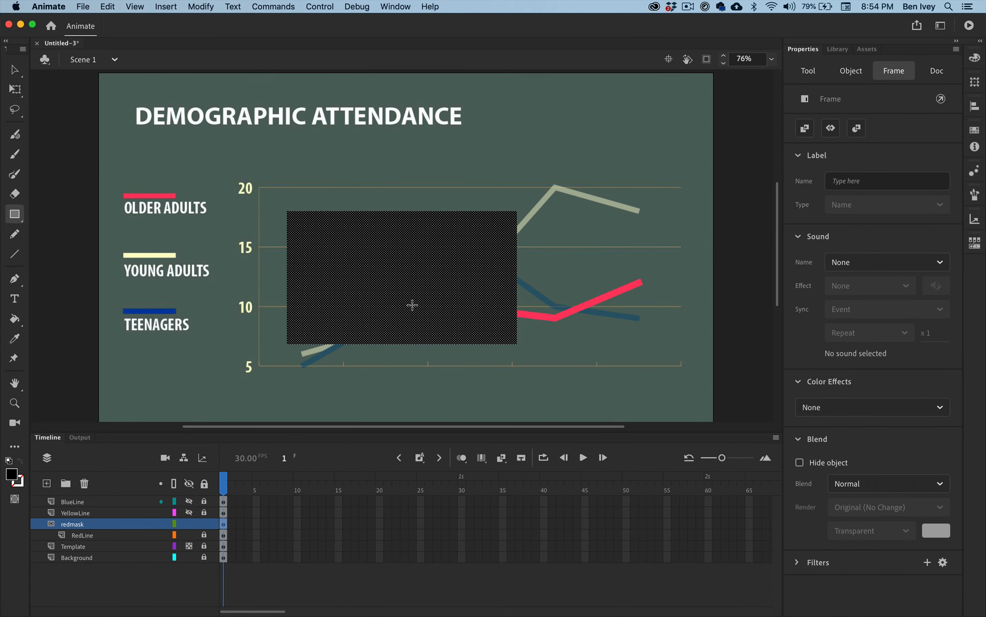
Convert the black rectangle to a Graphic symbol named redmask and widen it to cover the red line's full length
key(v)
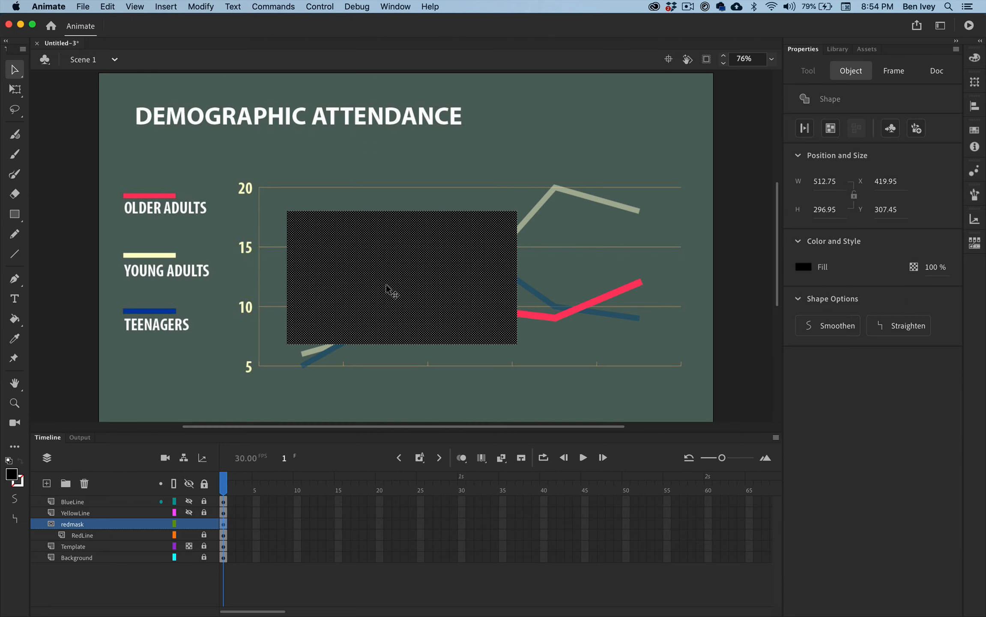
click(201, 6)
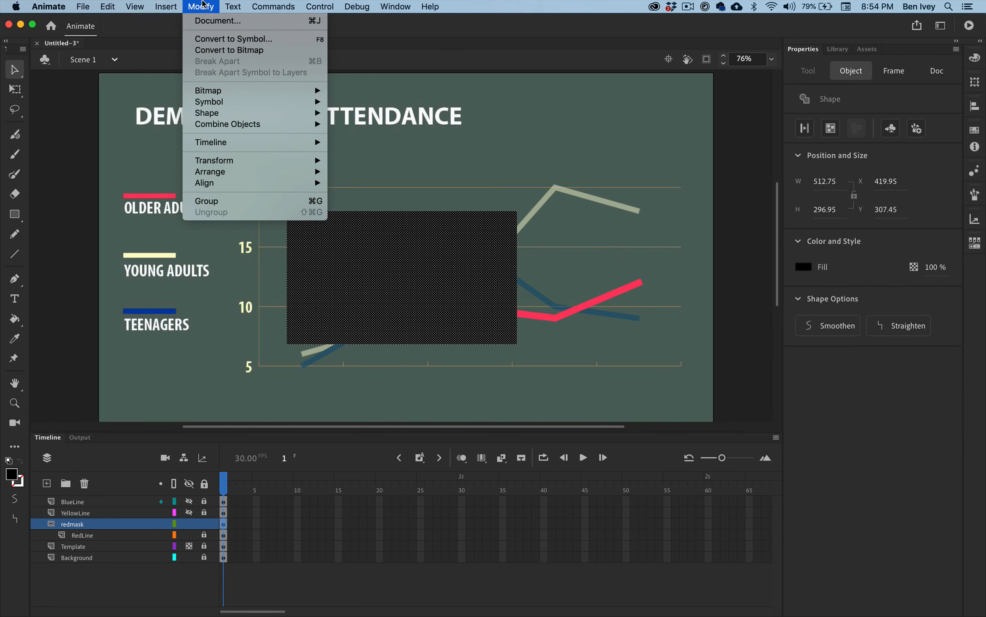
click(216, 40)
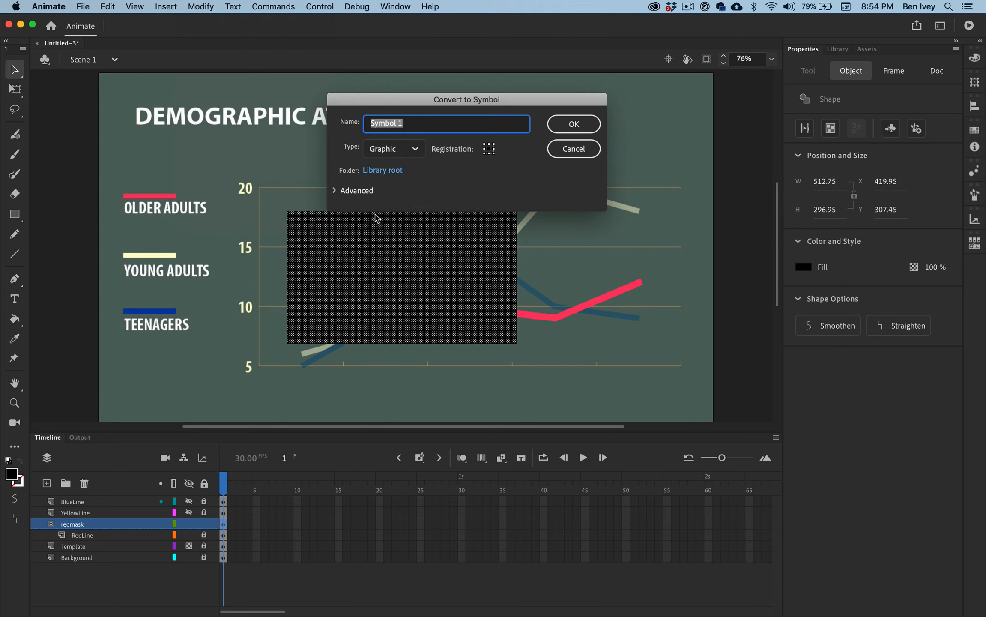
text(redmask)
key(Return)
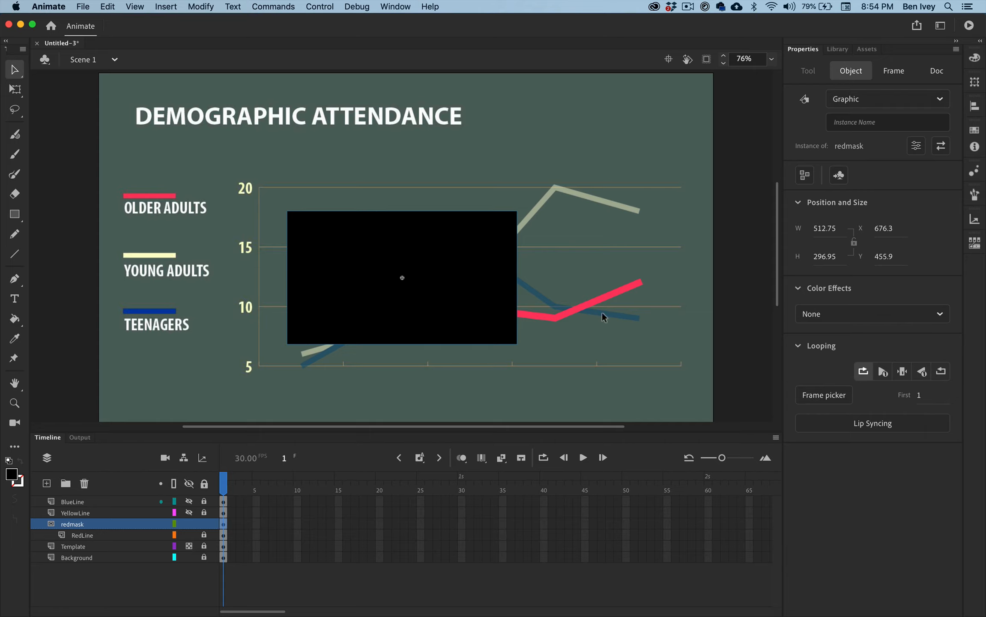
click(12, 90)
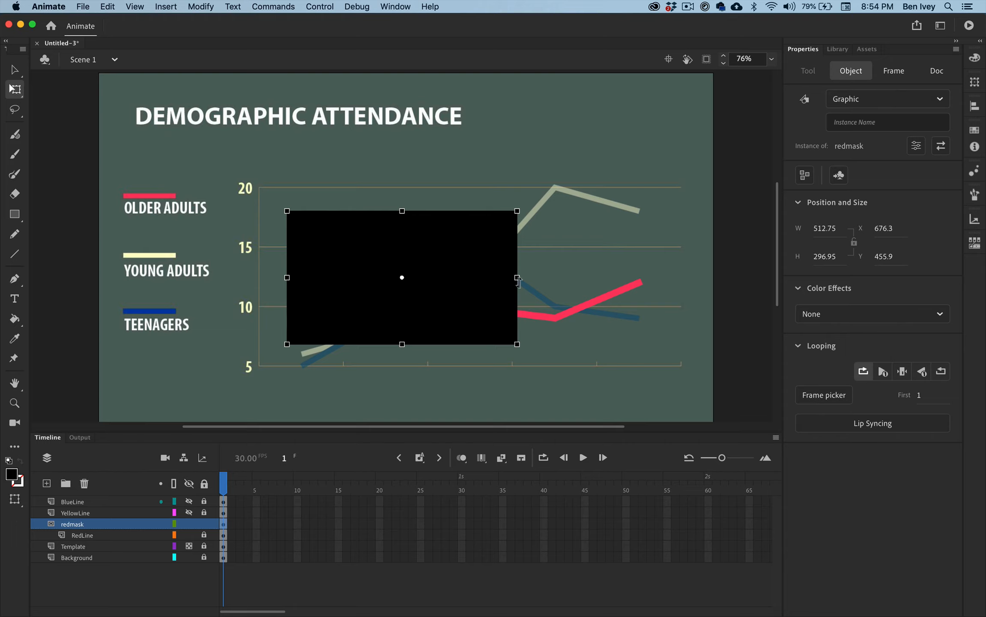
drag(518, 278, 658, 273)
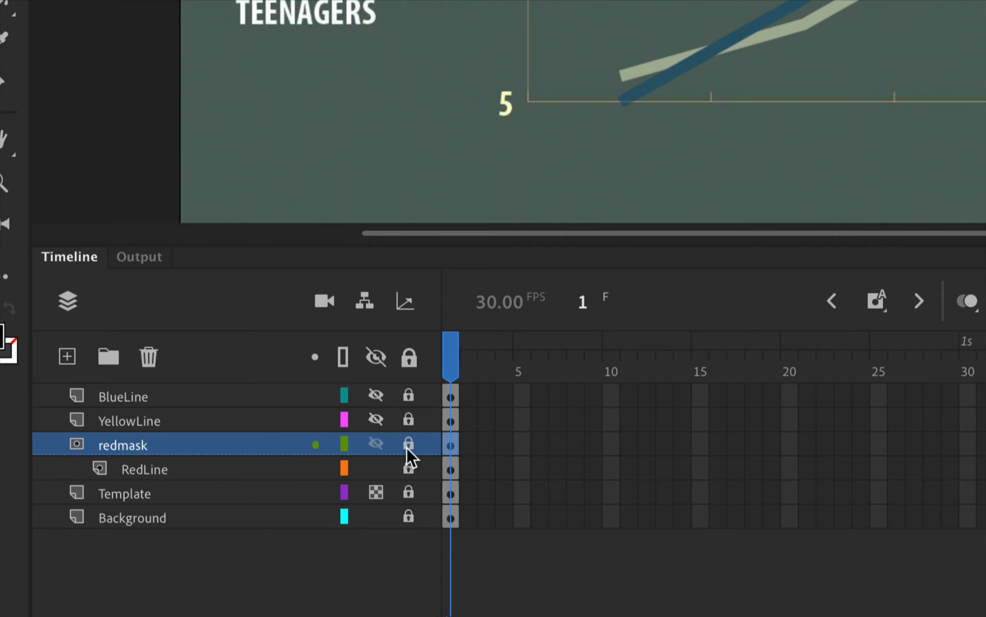
Unlock the redmask layer and insert a keyframe at frame 15
click(407, 445)
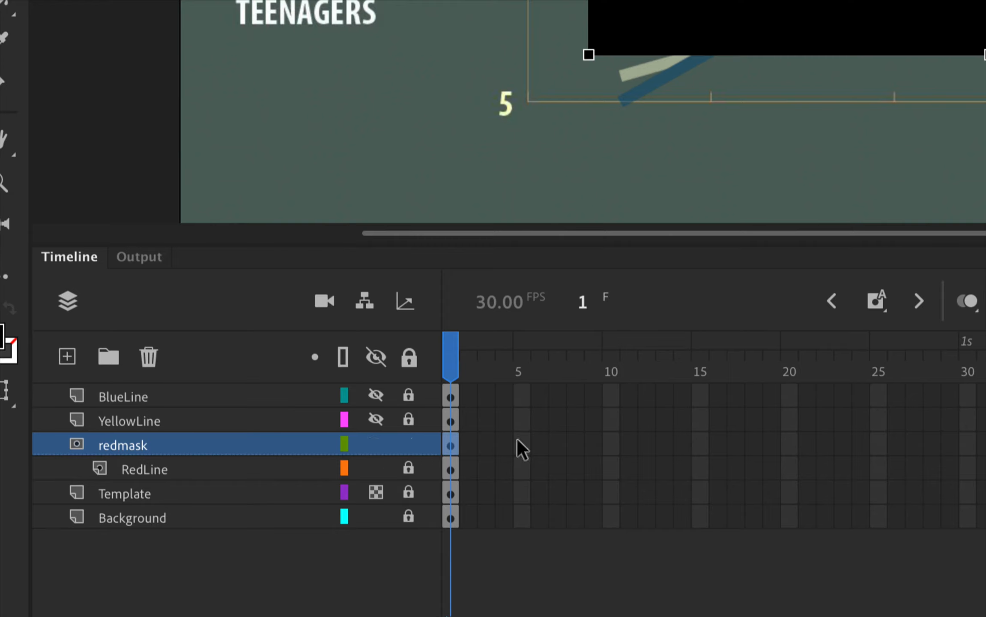
click(701, 443)
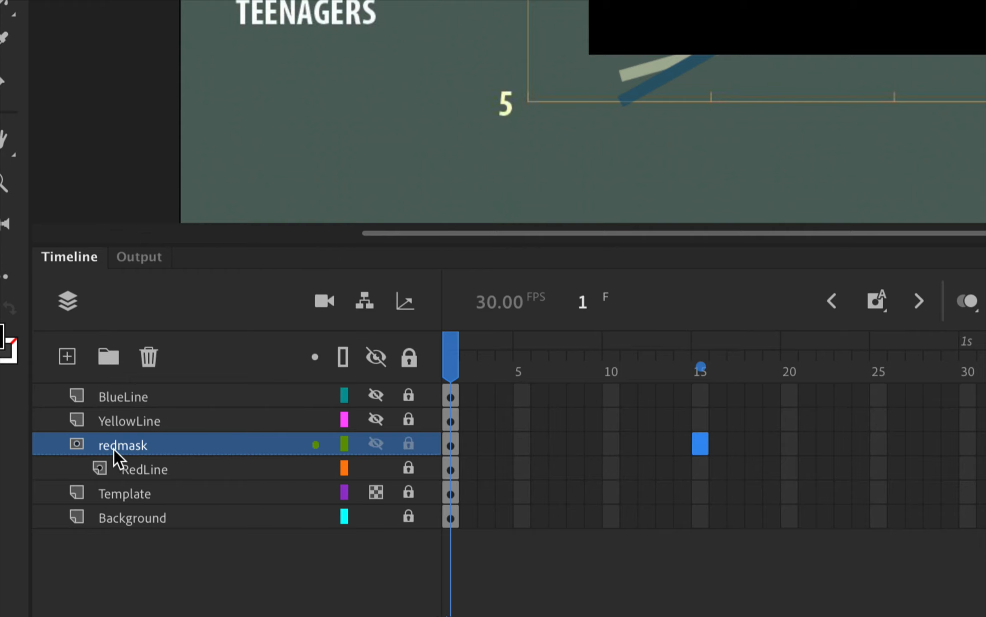
right_click(698, 442)
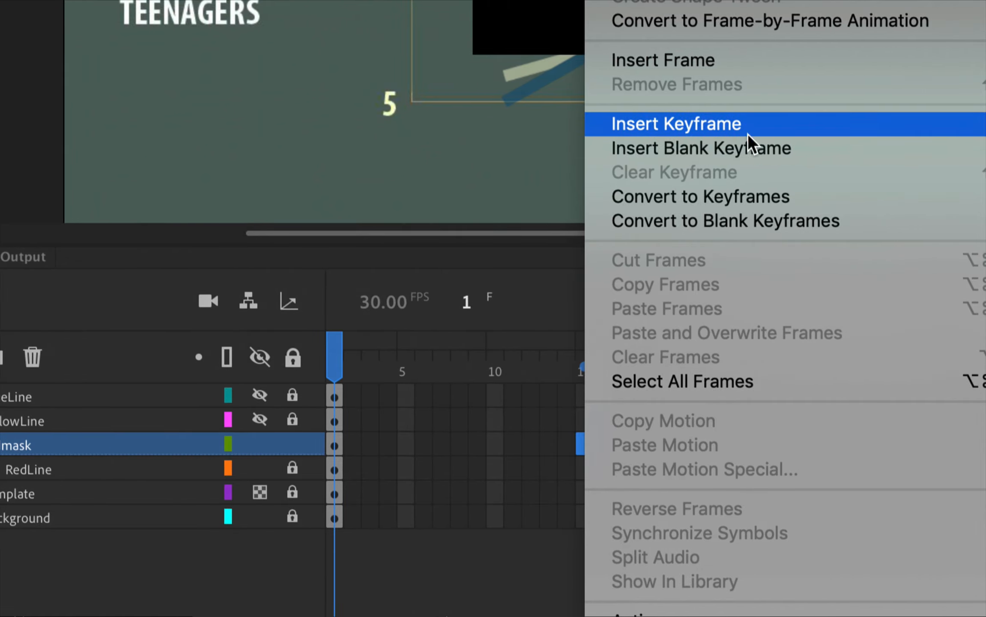
click(747, 133)
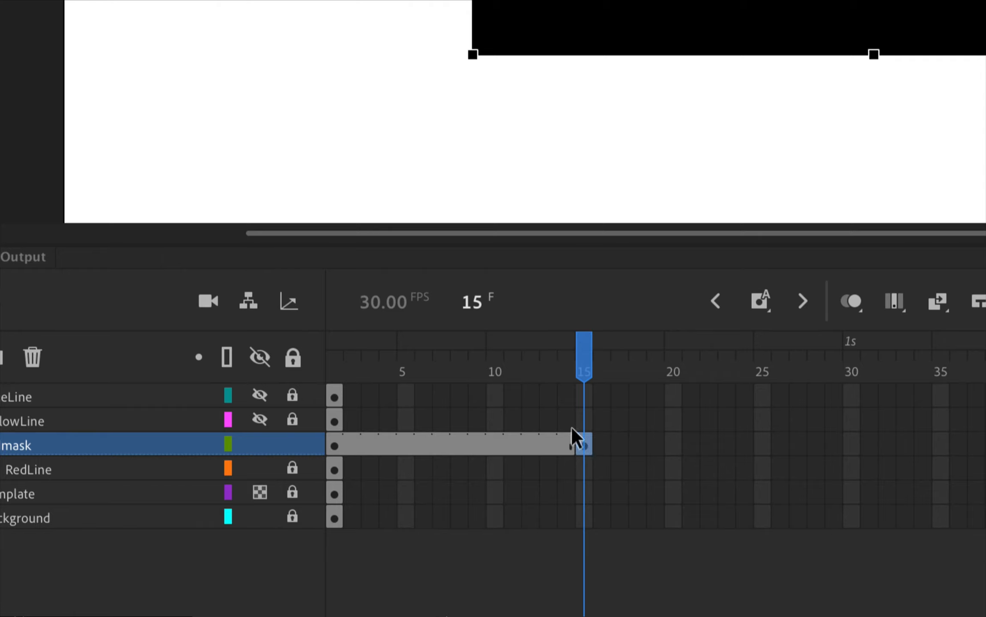
Extend the RedLine, Background and Template layers to frame 15 by inserting frames
click(585, 467)
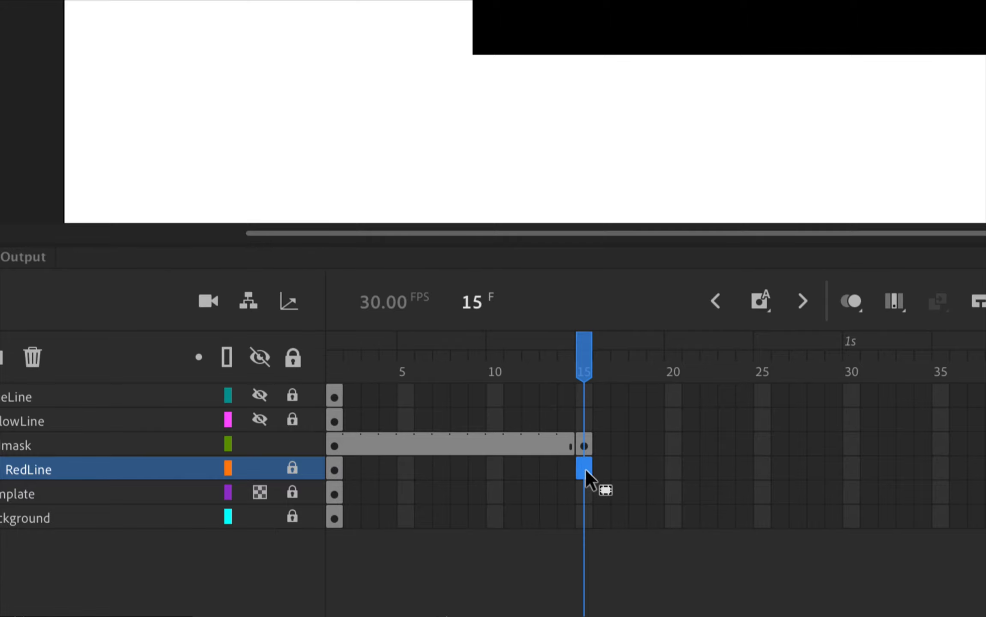
right_click(586, 468)
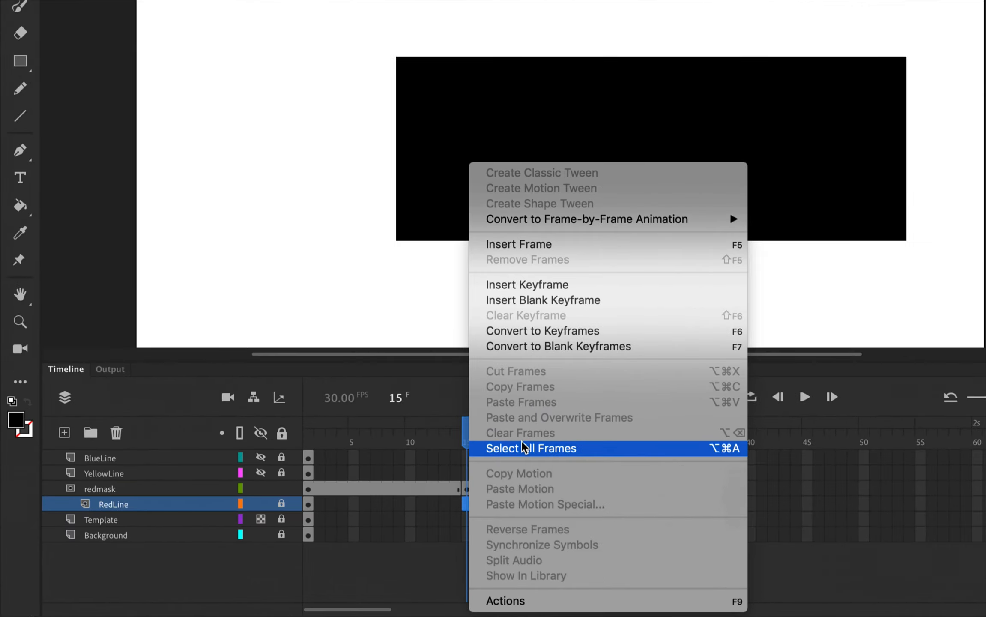
click(563, 245)
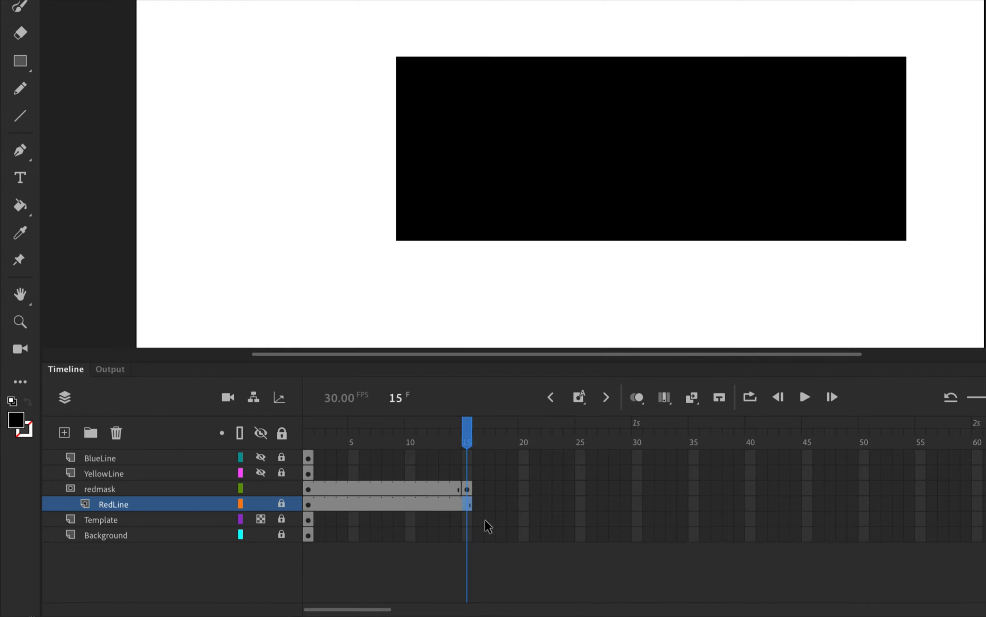
click(466, 536)
right_click(467, 537)
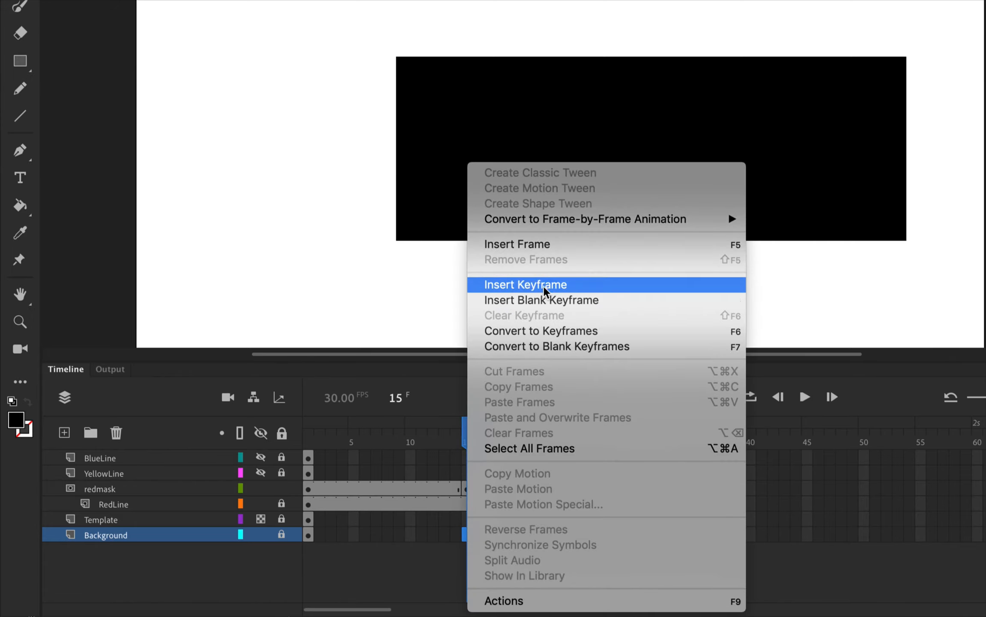
click(536, 248)
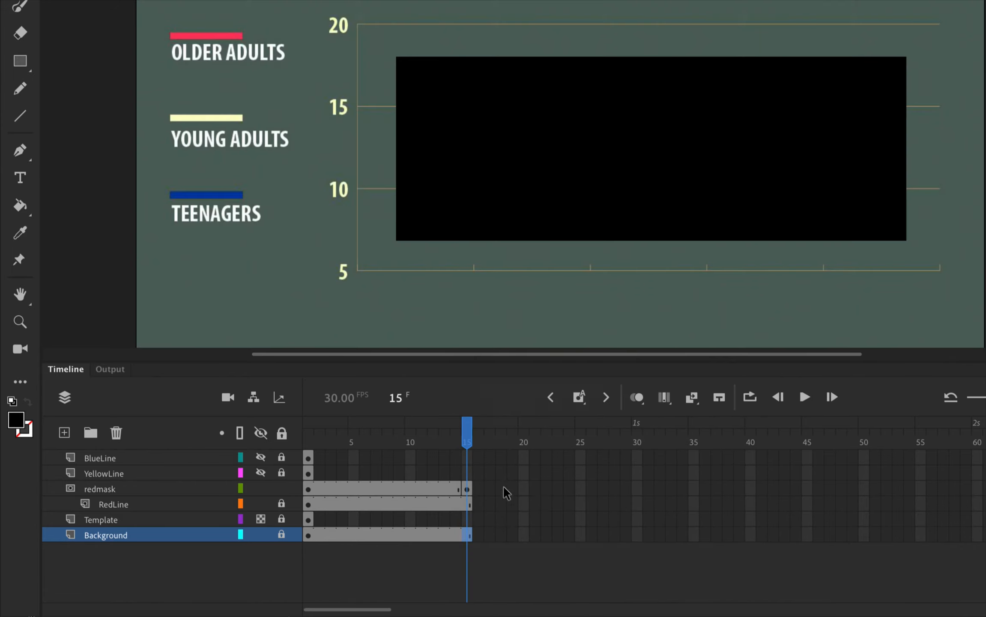
click(468, 517)
right_click(468, 517)
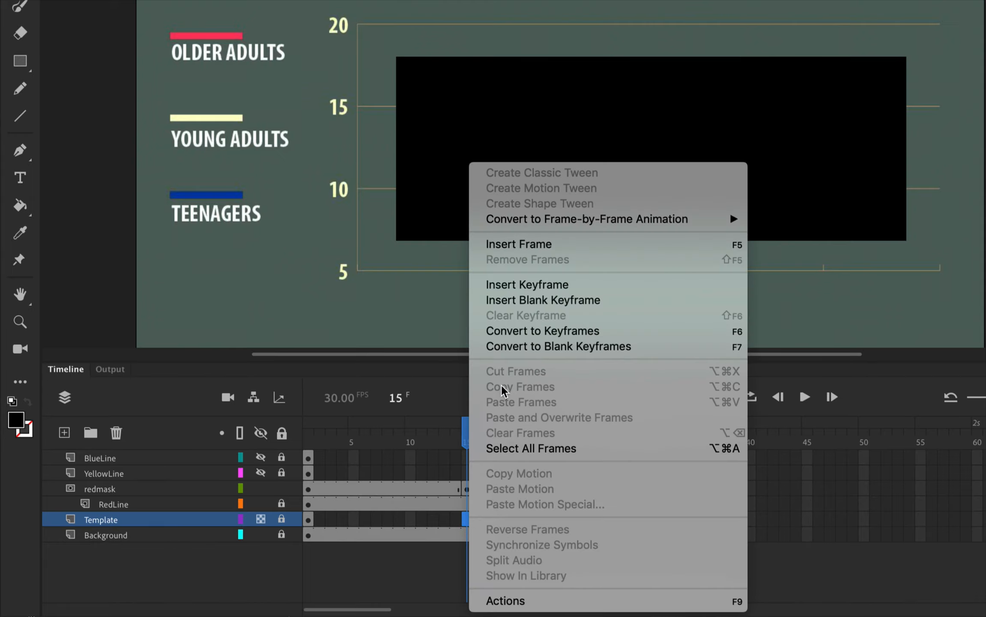
click(532, 247)
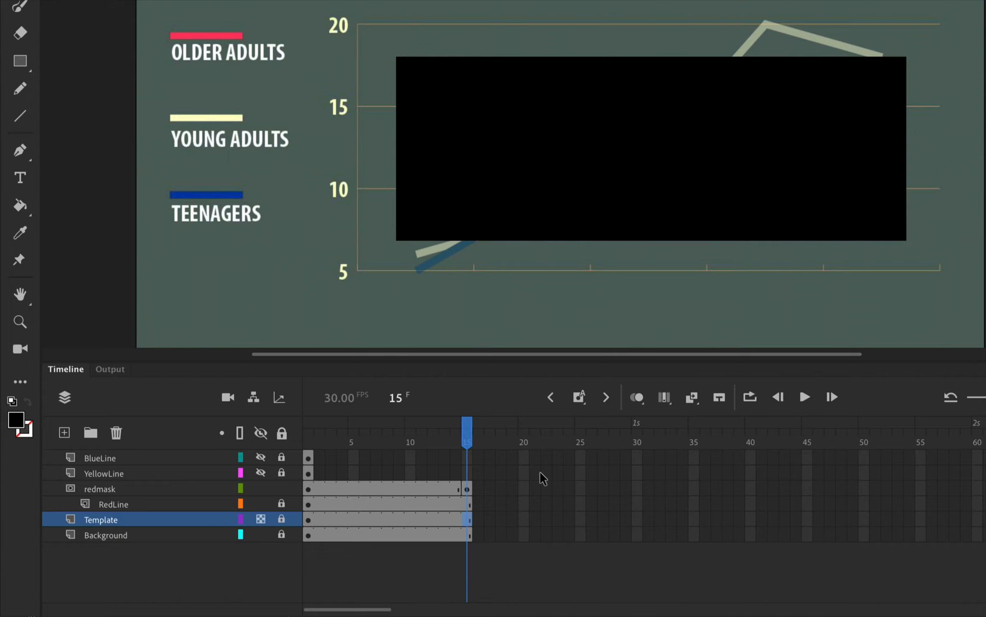
At frame 1 of redmask, move the rectangle left until it clears the red line, and create a classic tween to frame 15
click(119, 493)
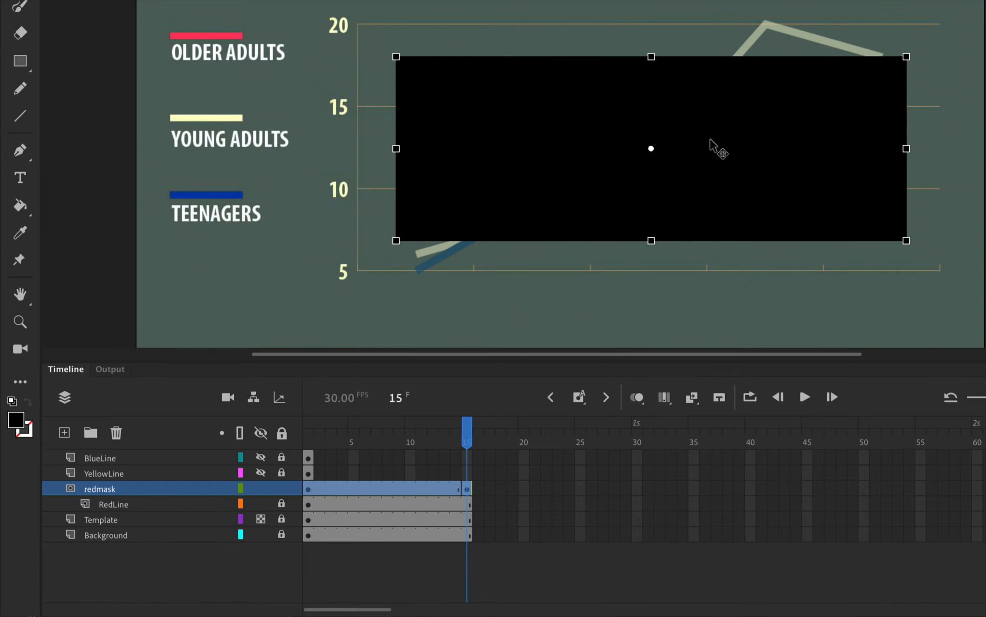
click(308, 490)
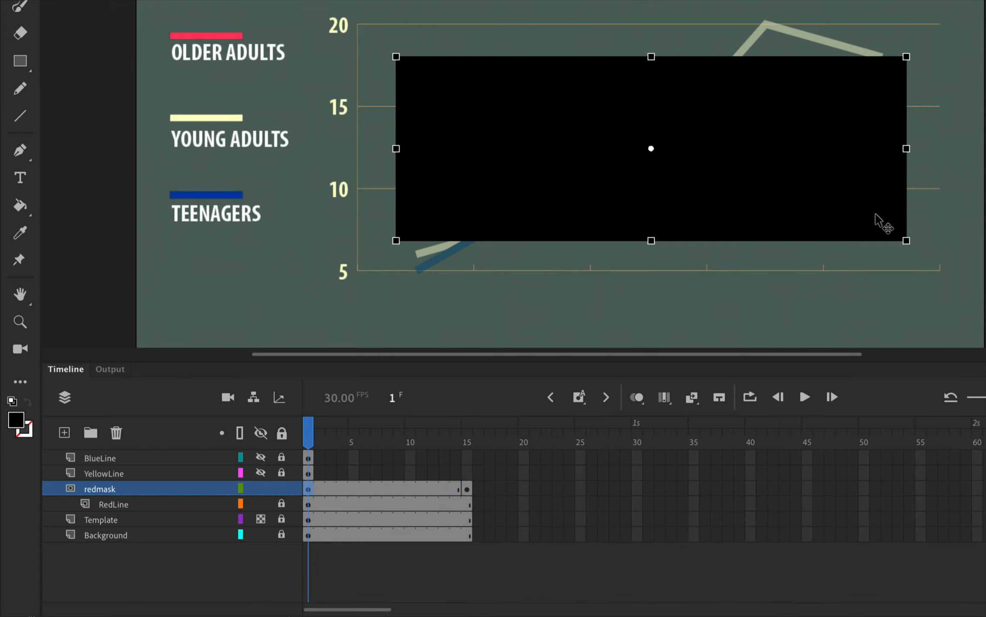
drag(877, 216, 359, 227)
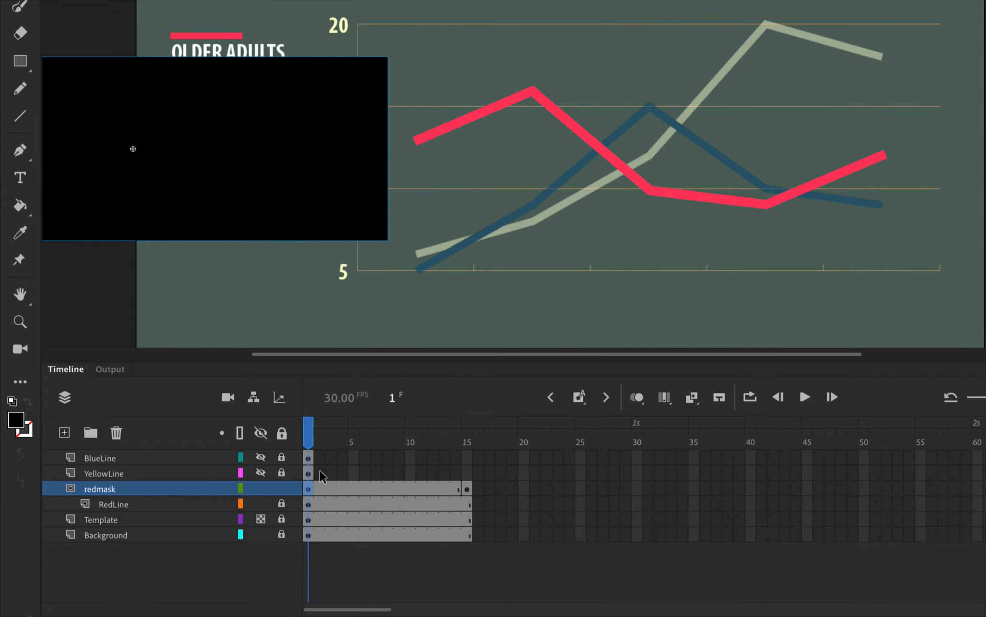
right_click(312, 496)
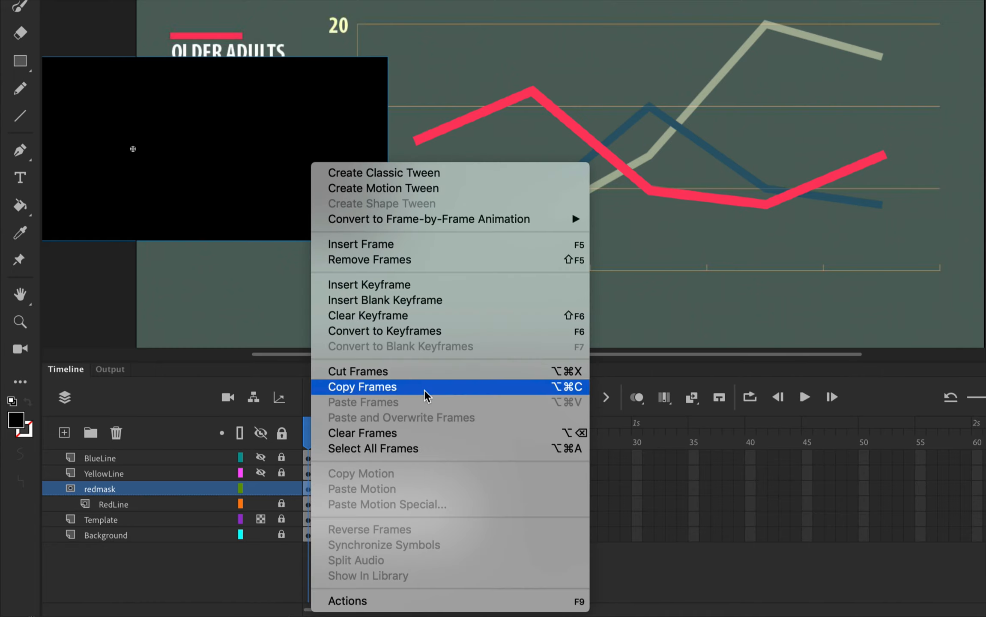
click(441, 172)
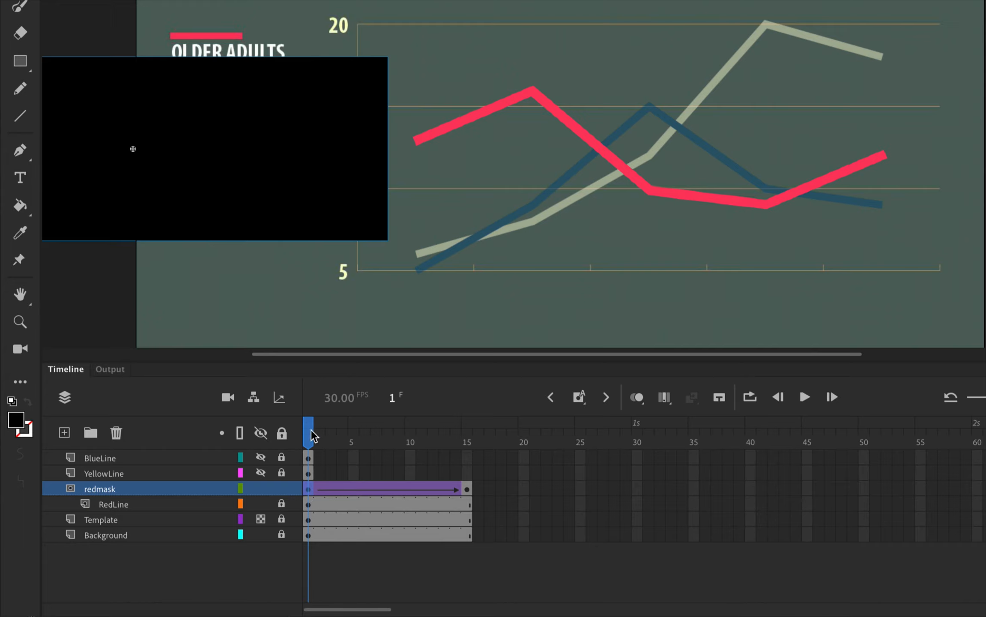
Lock the redmask layer and scrub the playhead to frame 15 to preview the red line's reveal
mouse_move(312, 433)
mouse_down()
mouse_move(432, 424)
mouse_move(333, 423)
mouse_move(432, 424)
mouse_move(324, 427)
mouse_move(459, 426)
mouse_move(305, 432)
mouse_up()
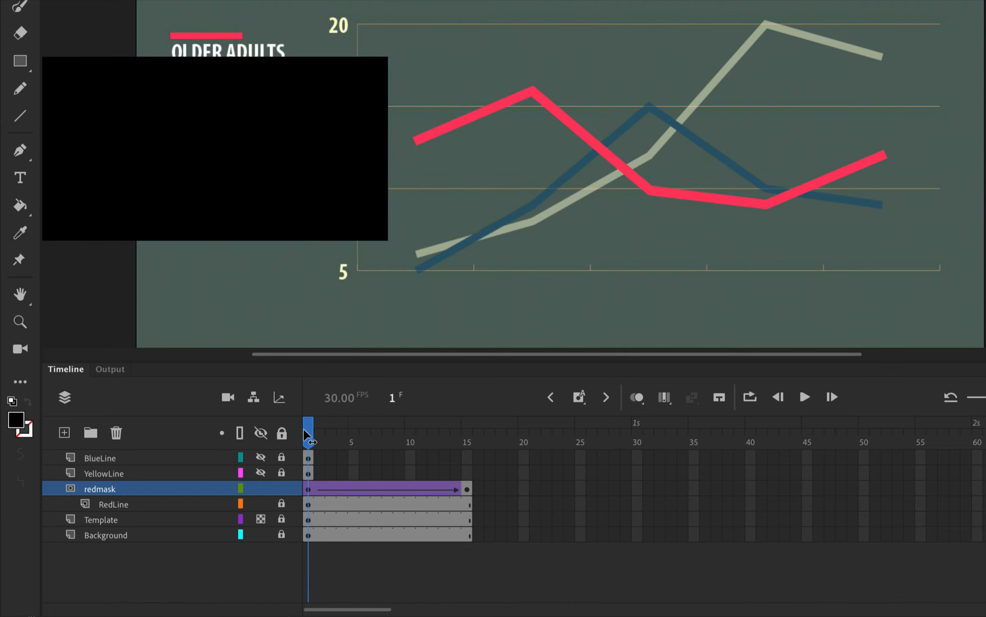
click(281, 488)
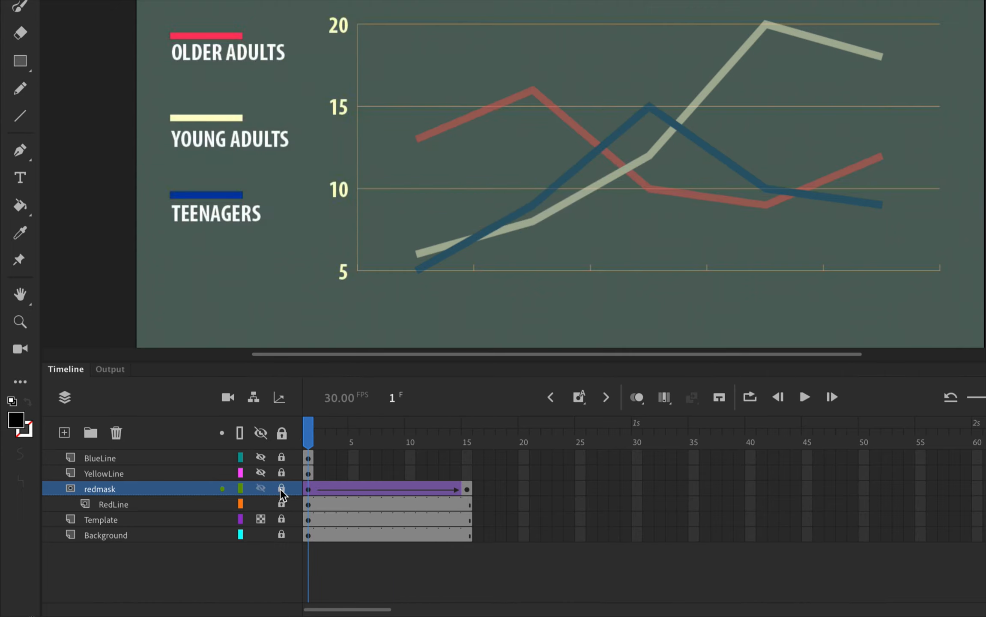
drag(307, 435, 492, 431)
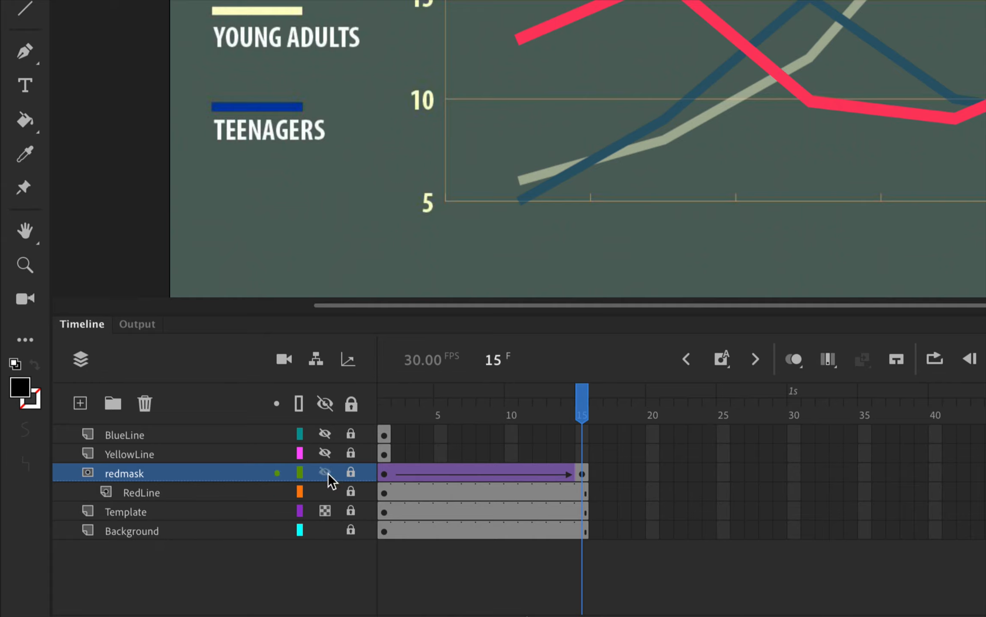
Hide the RedLine layer and add a layer named YellowMask directly above YellowLine
click(326, 492)
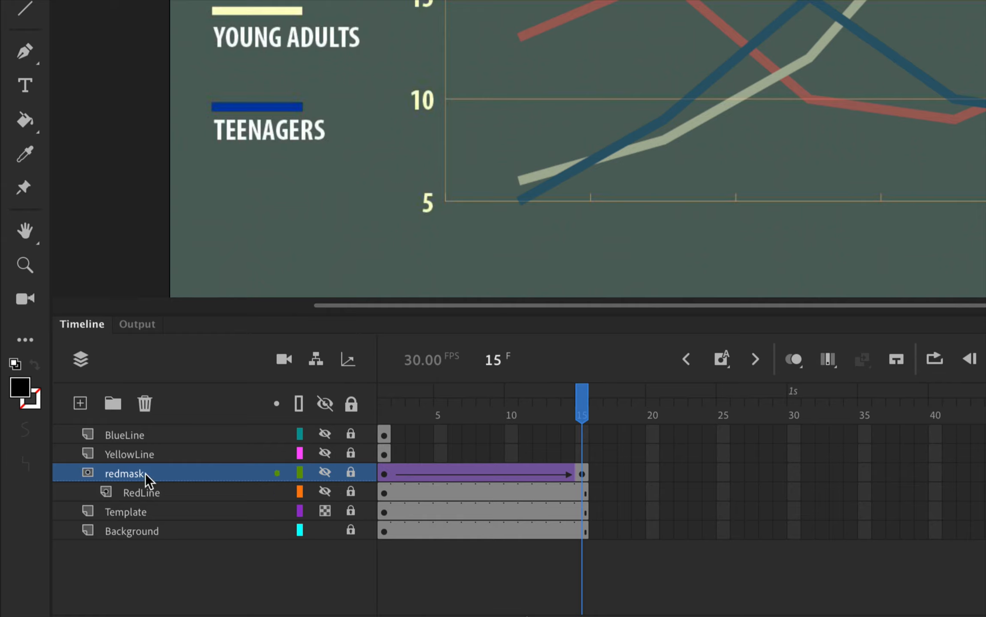
click(136, 455)
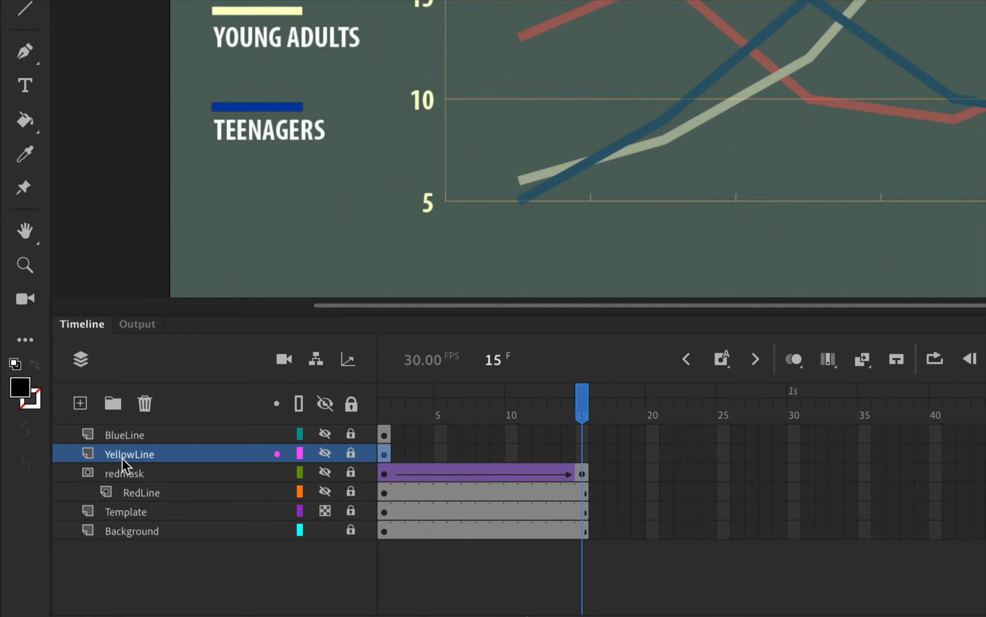
click(80, 403)
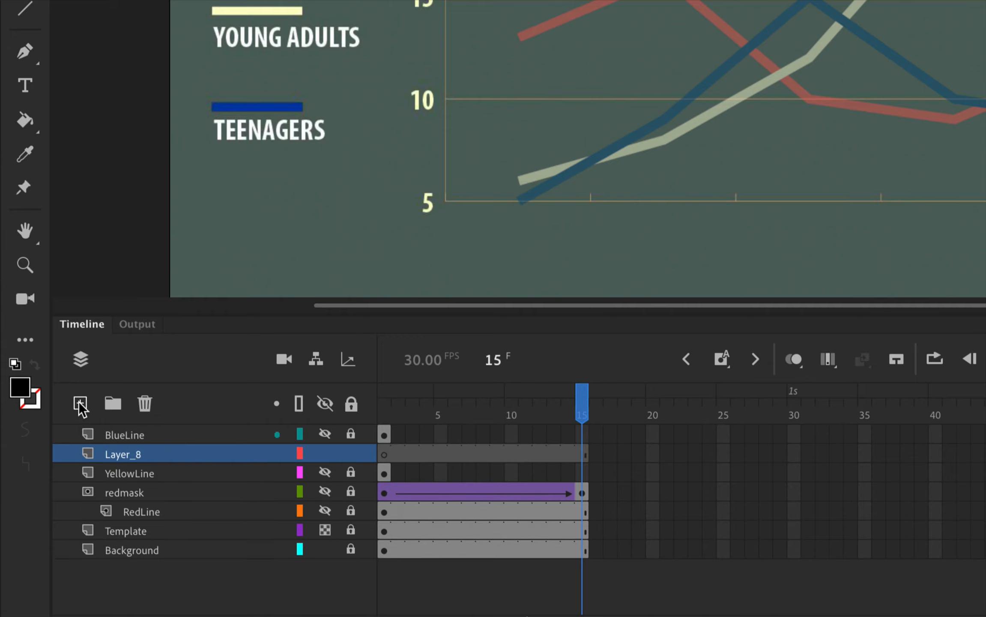
click(123, 456)
double_click(124, 456)
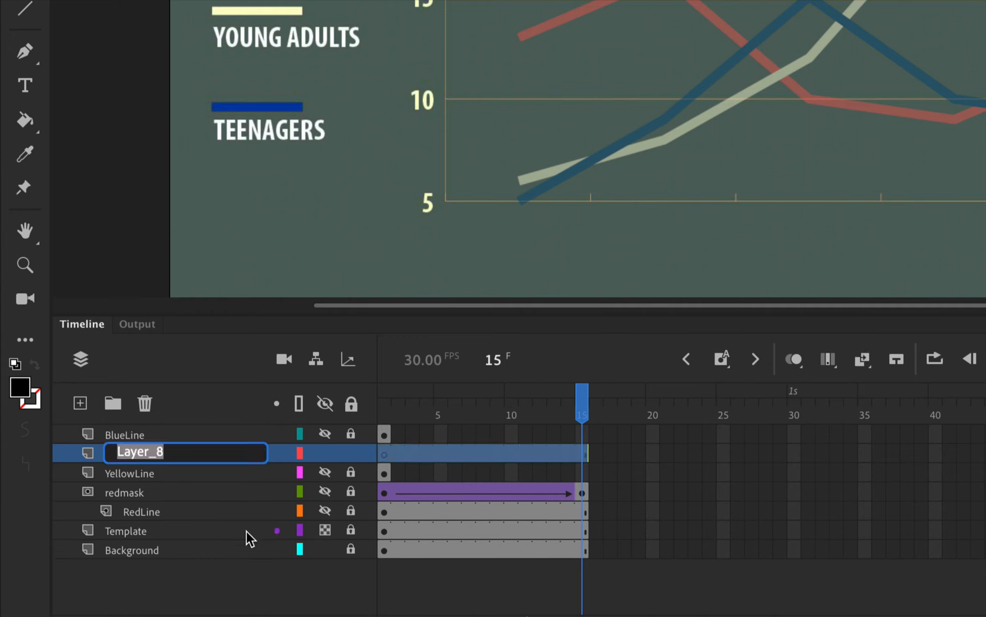
text(YellowMask)
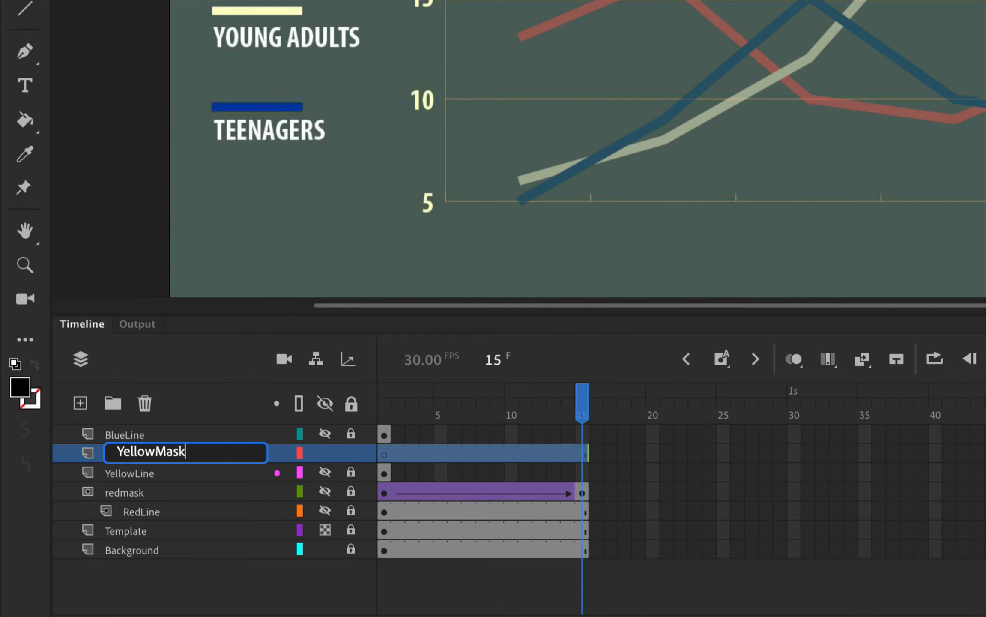
key(Return)
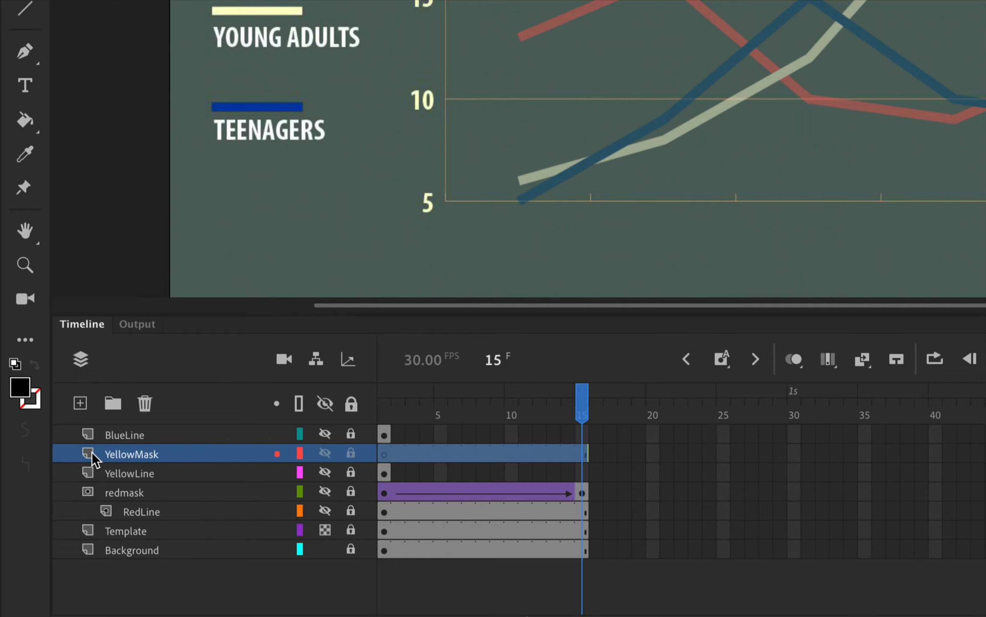
Convert YellowMask into a mask layer for YellowLine, and make it visible and unlocked at frame 1
right_click(174, 454)
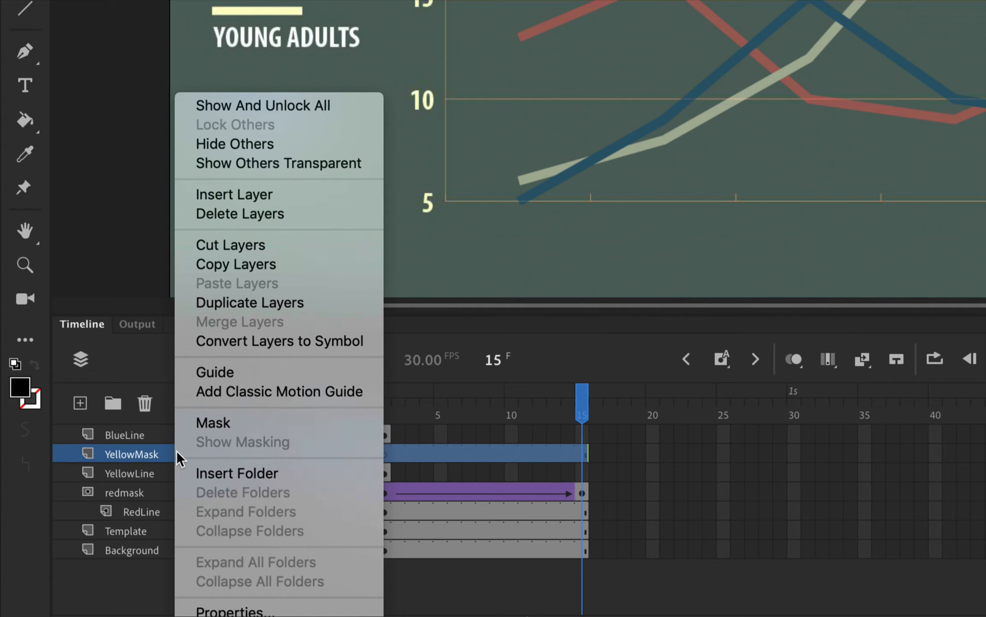
click(239, 424)
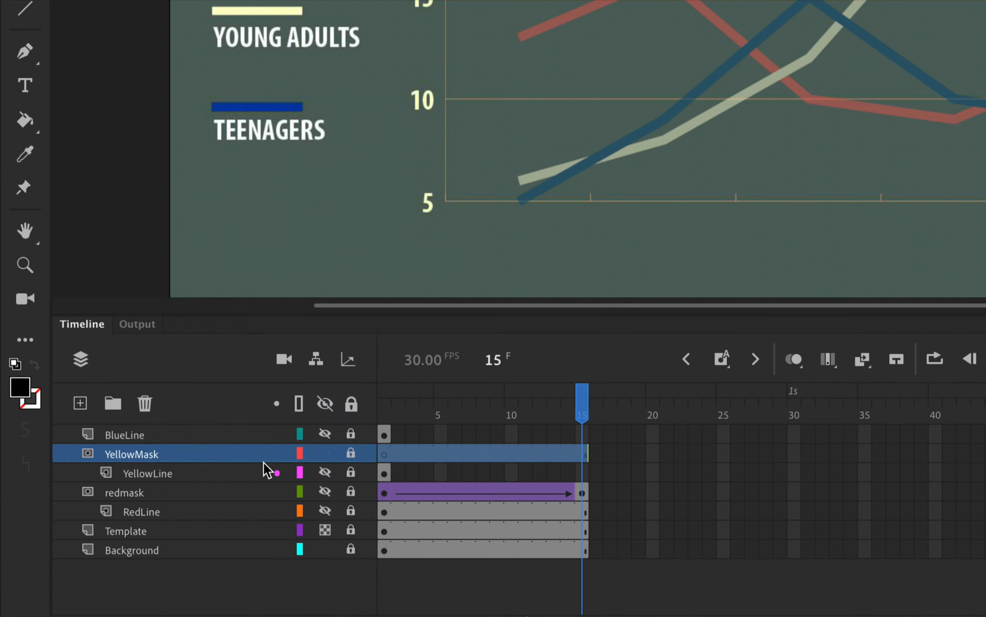
click(385, 454)
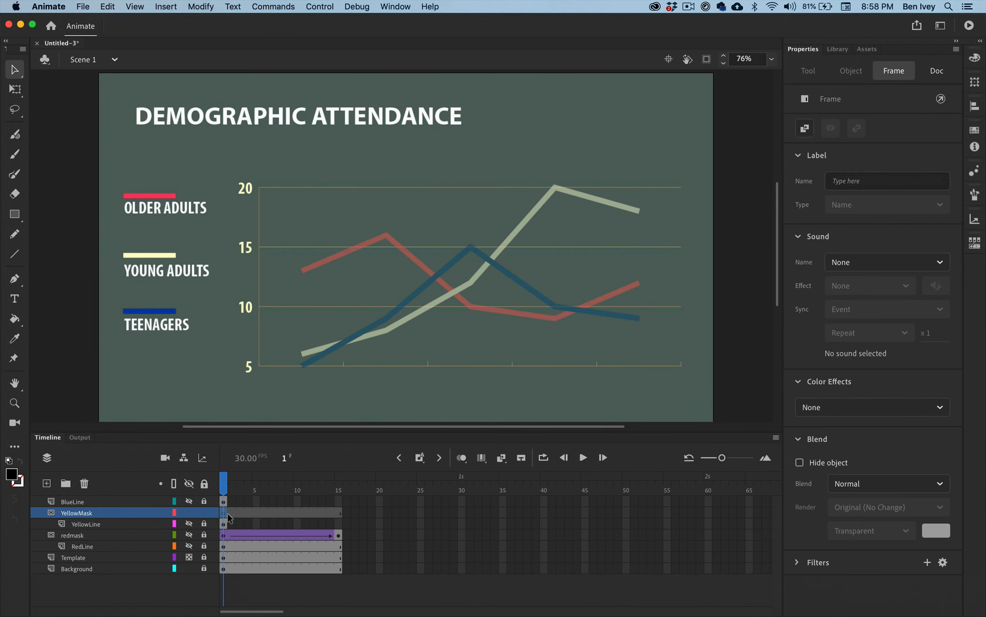
Draw a black rectangle over the chart lines on YellowMask and enlarge it to about 824 by 434 px so it covers the whole yellow line
click(15, 214)
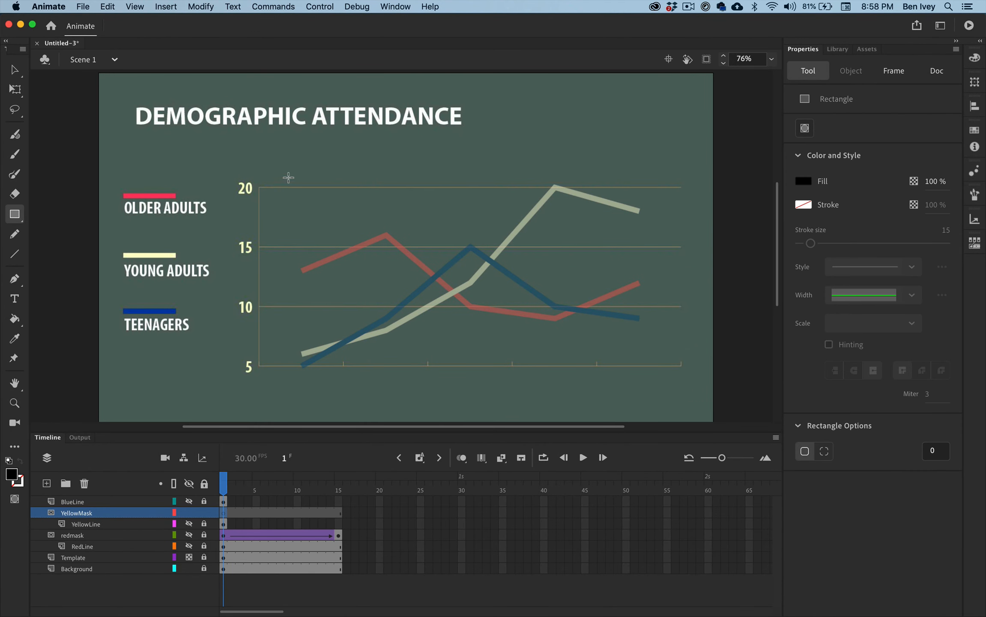
mouse_move(300, 173)
mouse_down()
mouse_move(391, 321)
mouse_move(550, 356)
mouse_move(653, 354)
mouse_up()
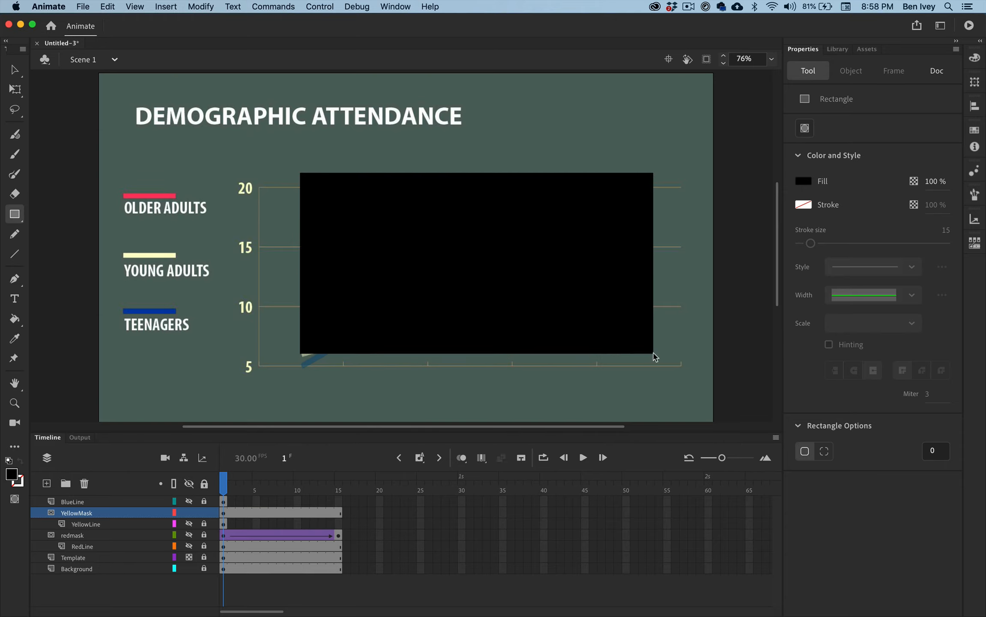
click(15, 89)
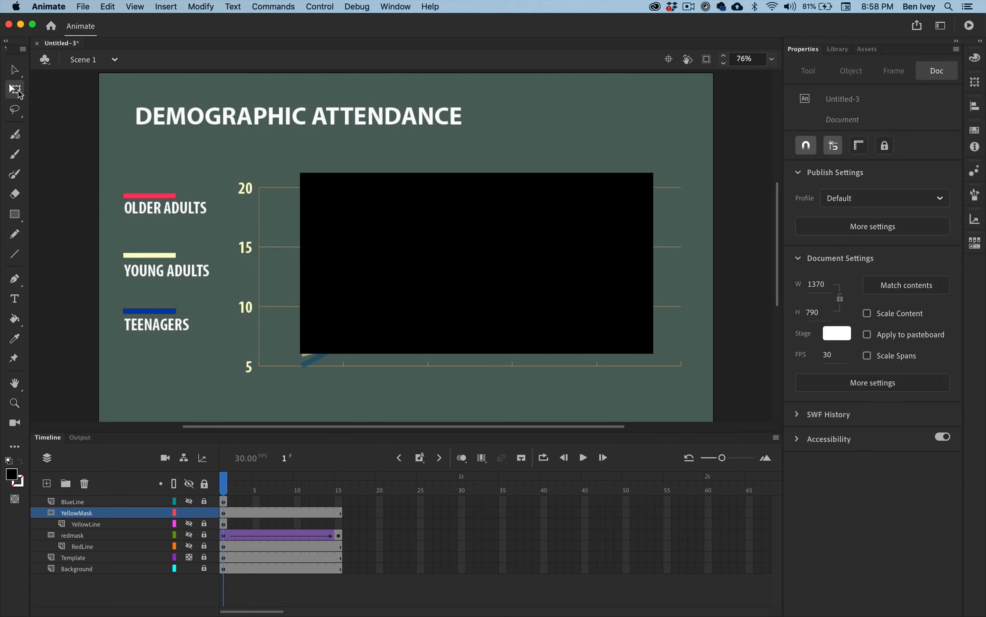
click(337, 221)
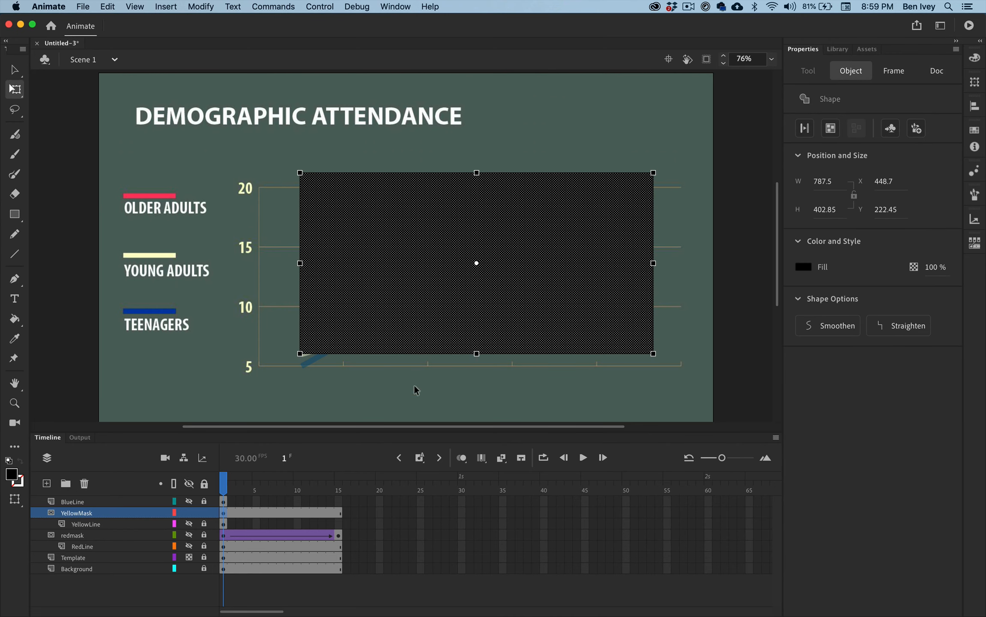
drag(300, 354, 291, 361)
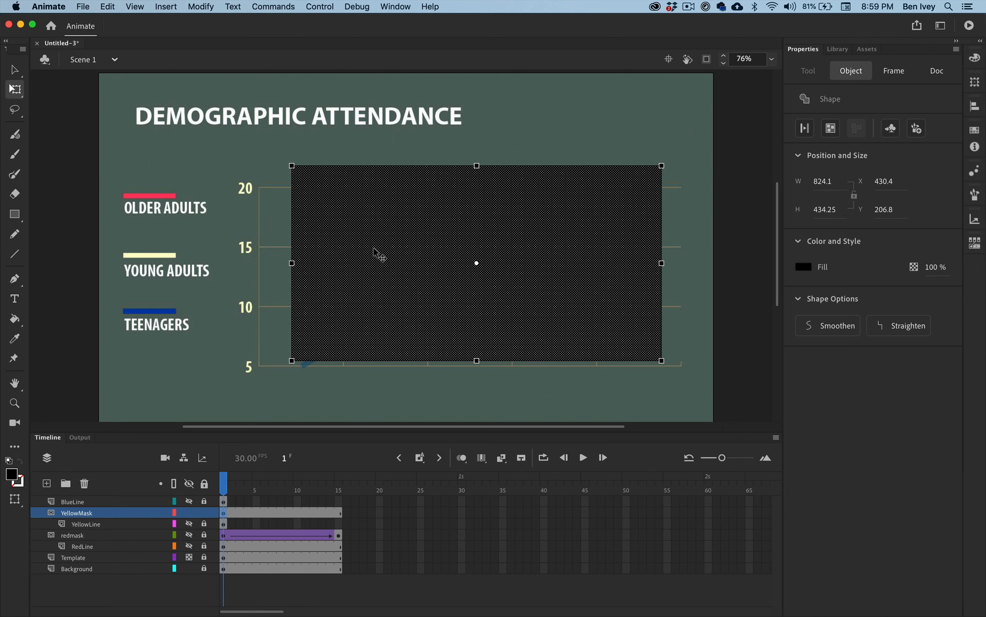
Convert the rectangle to a Graphic symbol named yellowmask
click(201, 6)
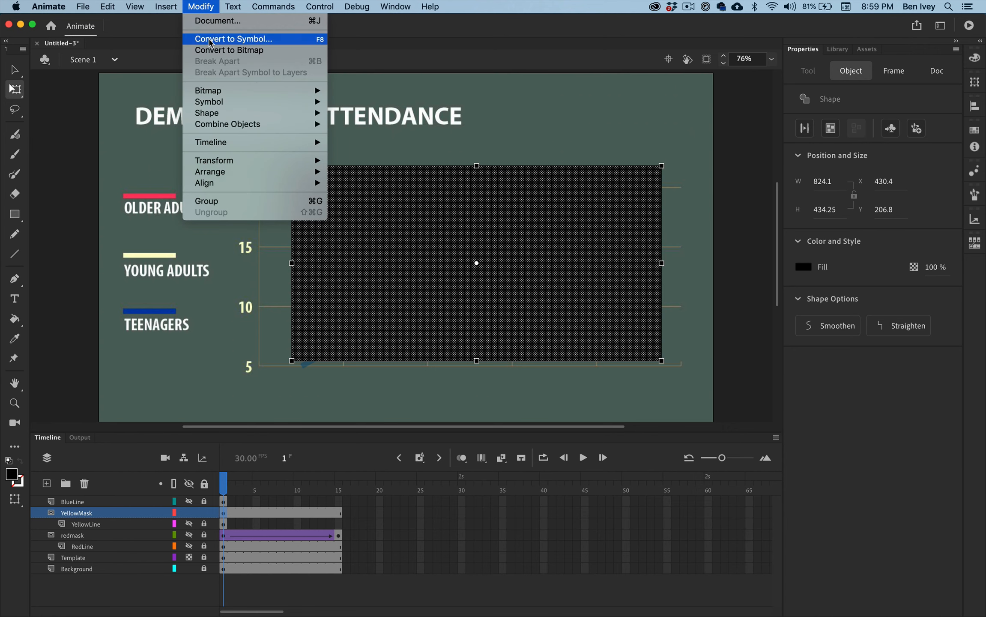
click(210, 39)
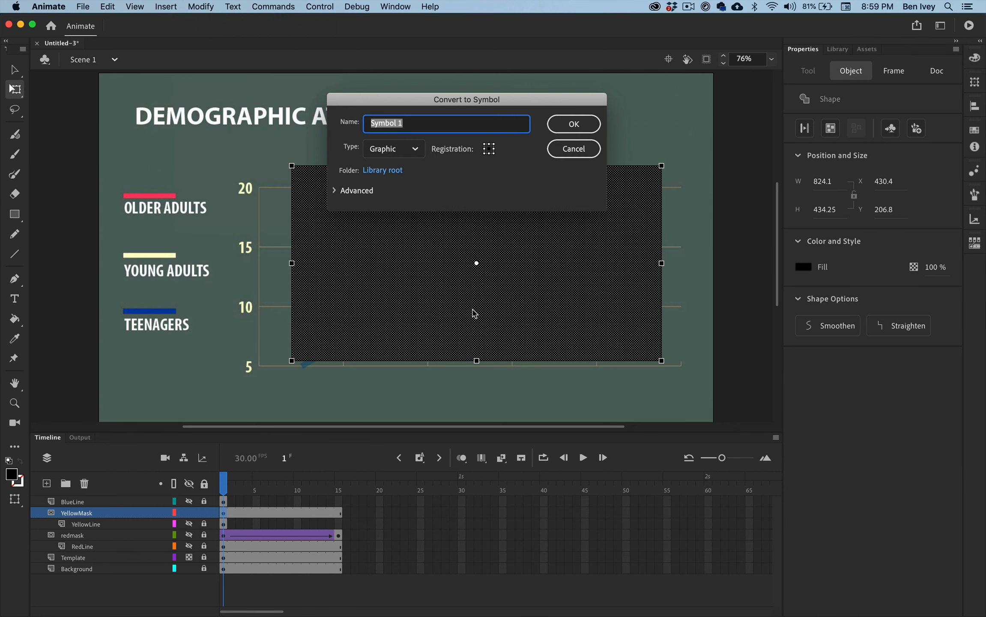
text(yellowmask)
click(573, 128)
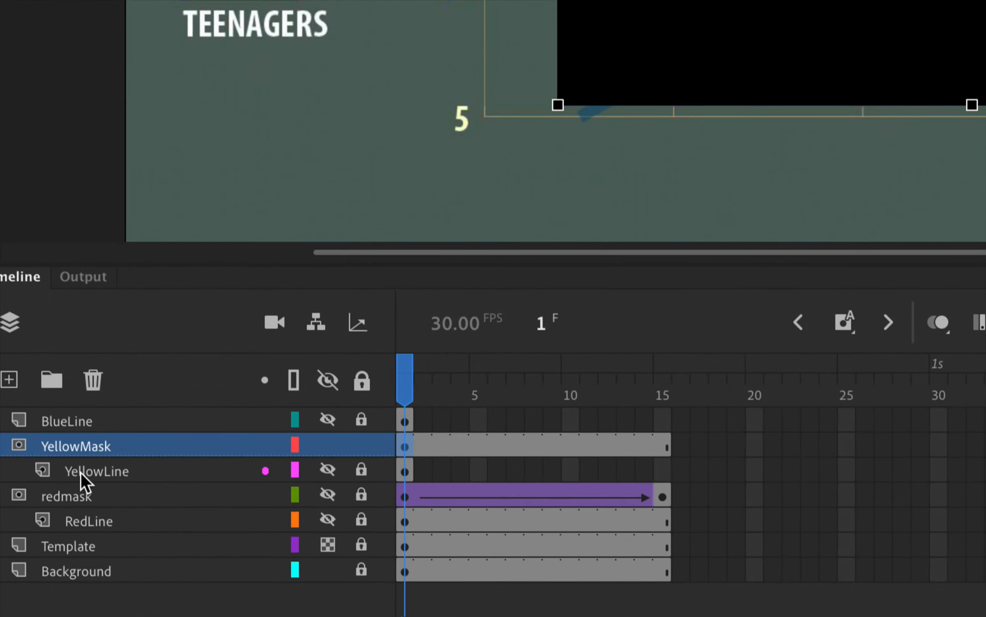
Insert a keyframe at frame 15 of YellowMask and extend the YellowLine layer to frame 15
click(663, 447)
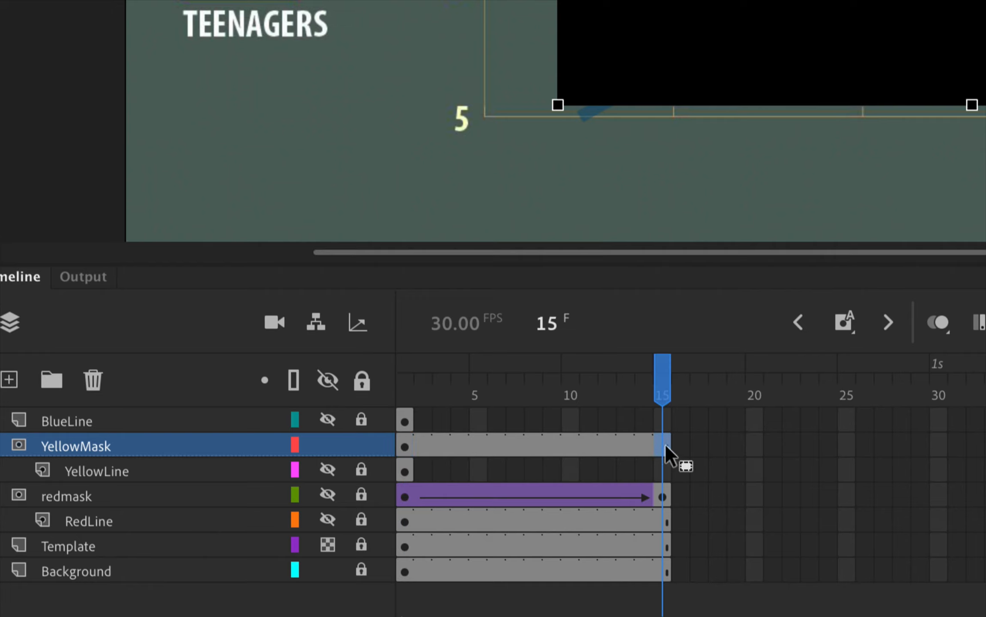
right_click(666, 446)
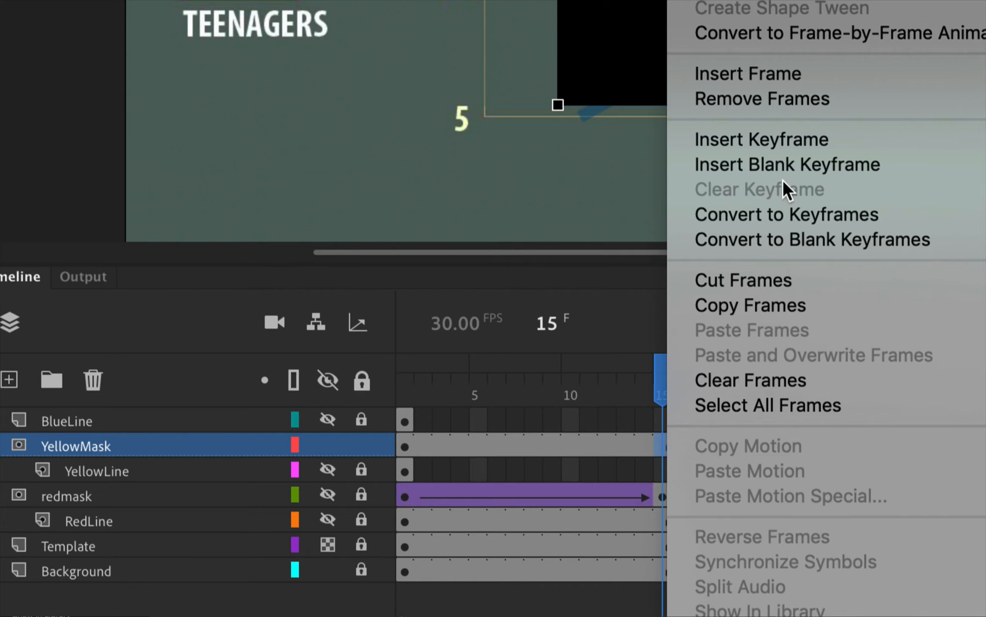
click(796, 139)
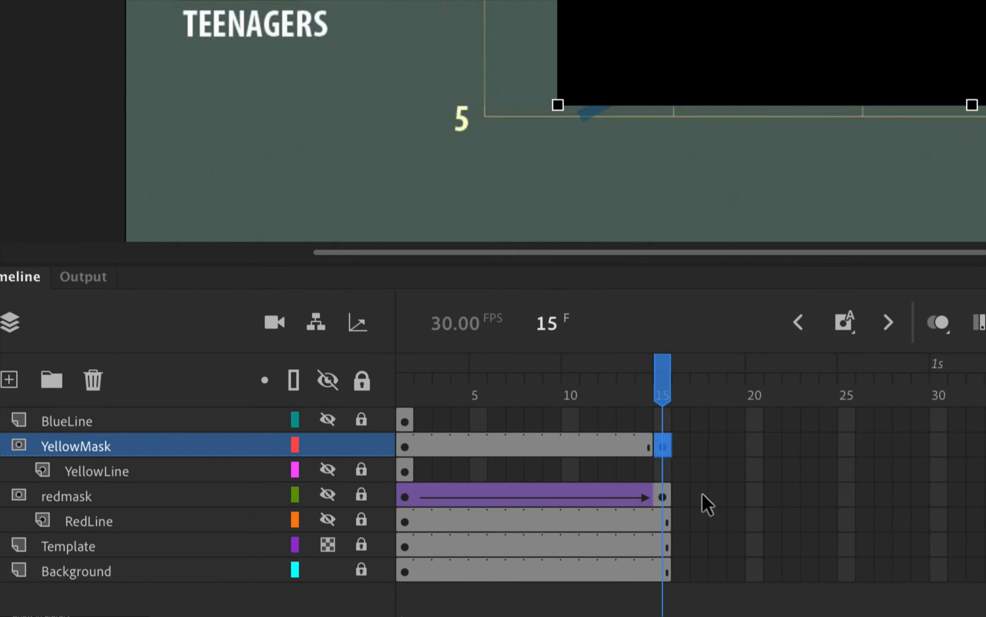
click(88, 473)
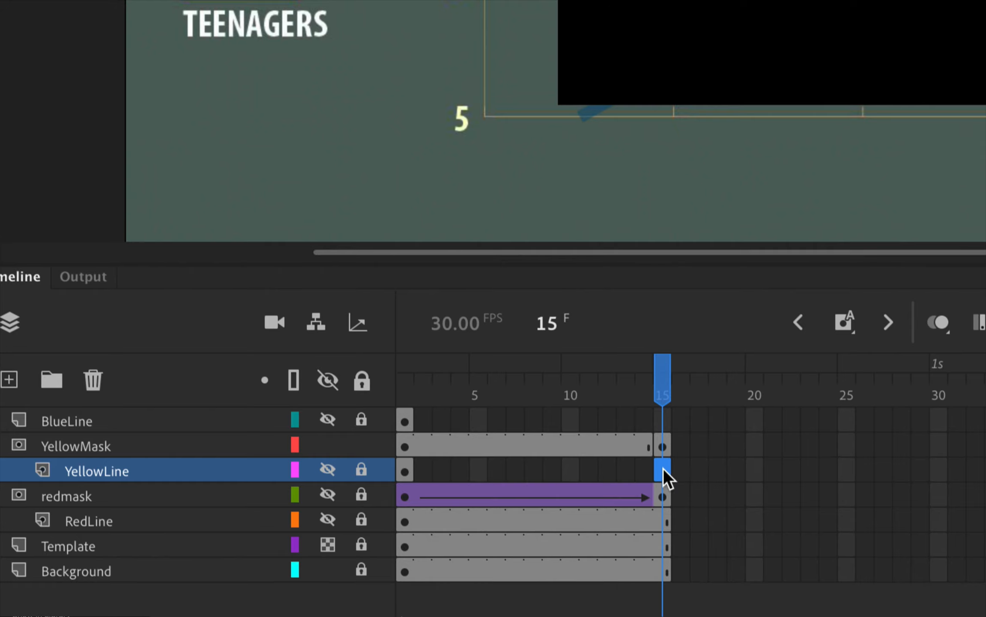
right_click(663, 468)
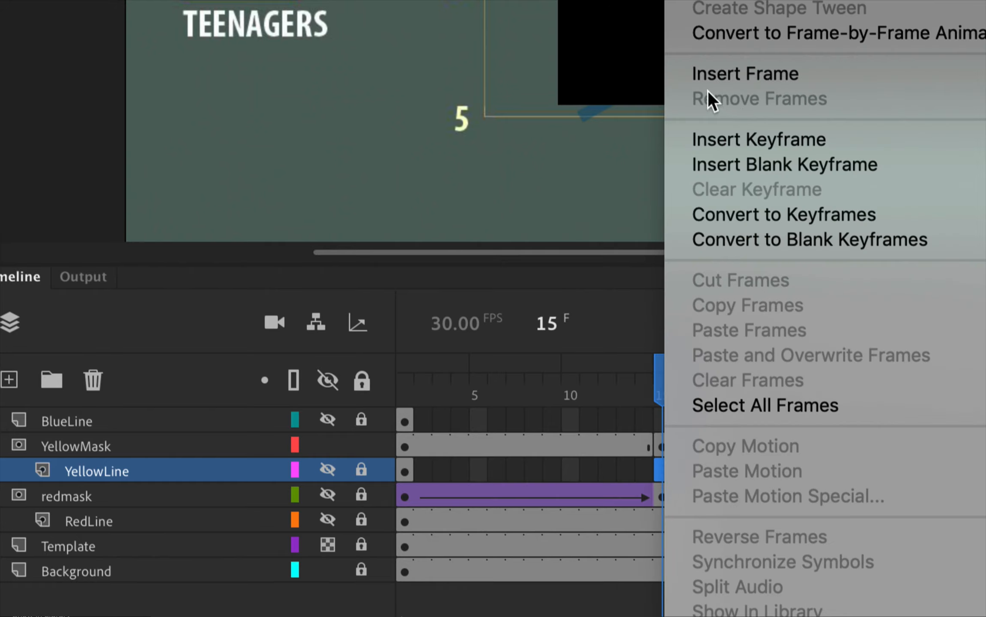
click(737, 75)
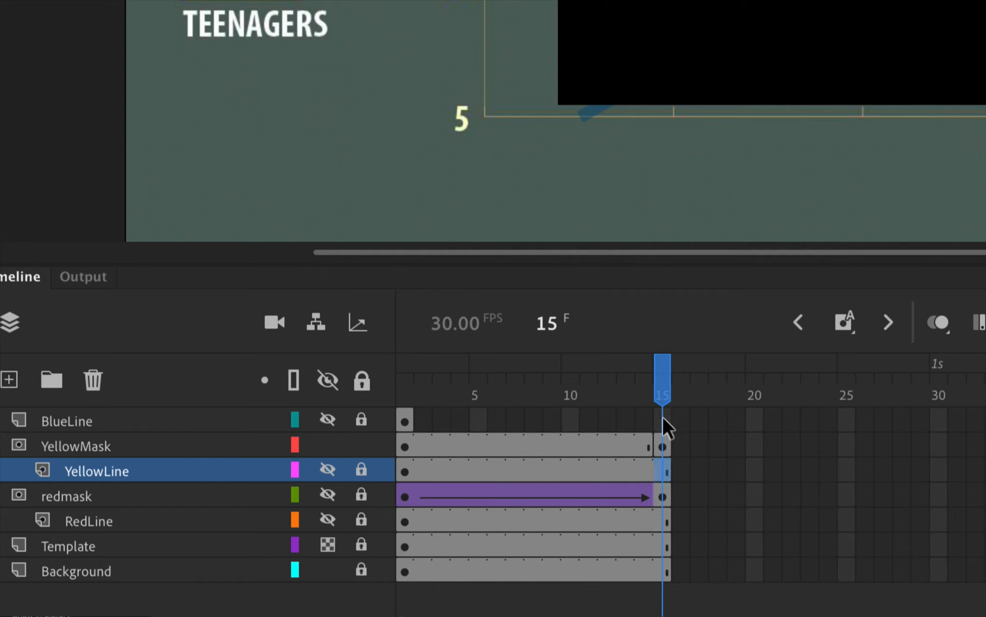
At frame 1 of YellowMask, move the rectangle left until it clears the start of the yellow line
click(663, 447)
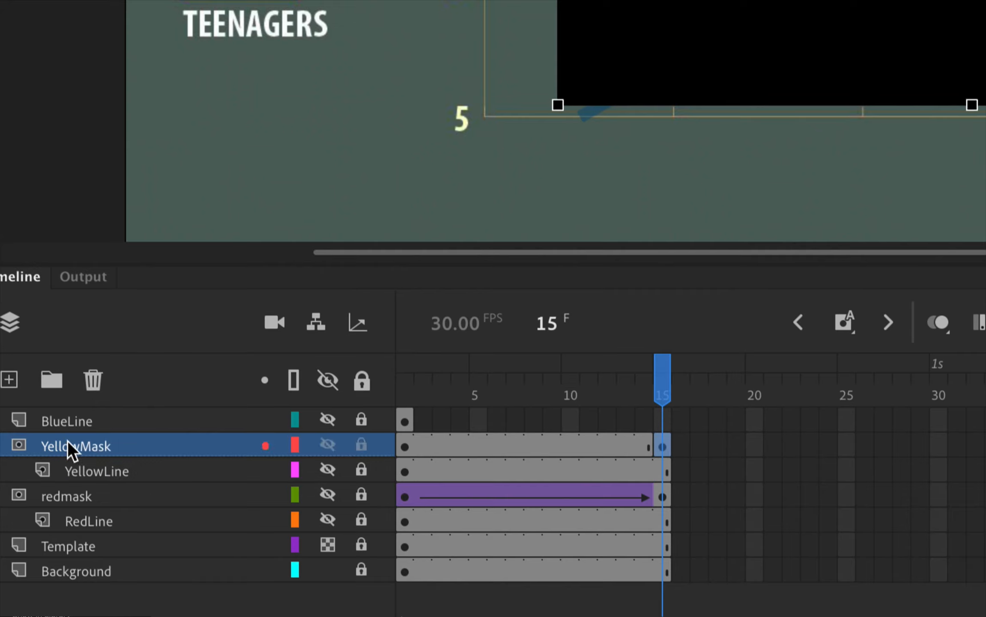
click(407, 448)
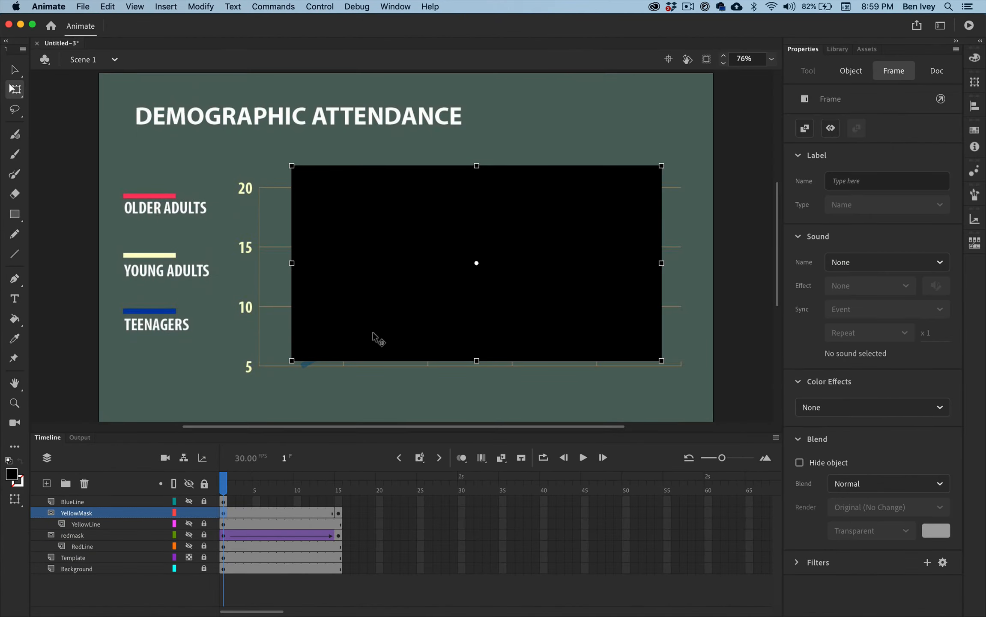
key(v)
drag(634, 333, 261, 334)
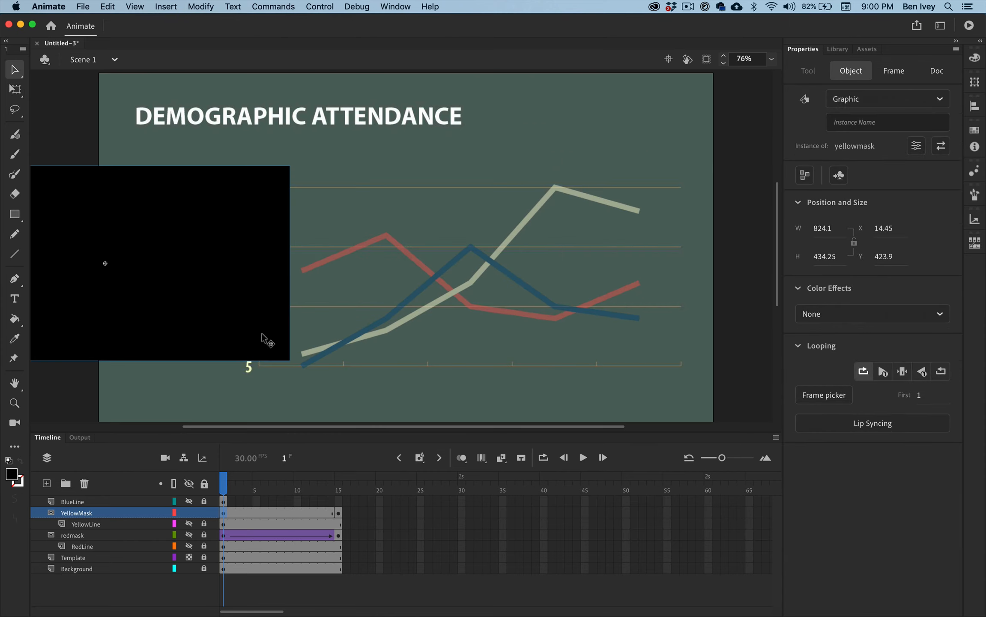
Create a classic tween on YellowMask from frame 1 to frame 15
click(225, 513)
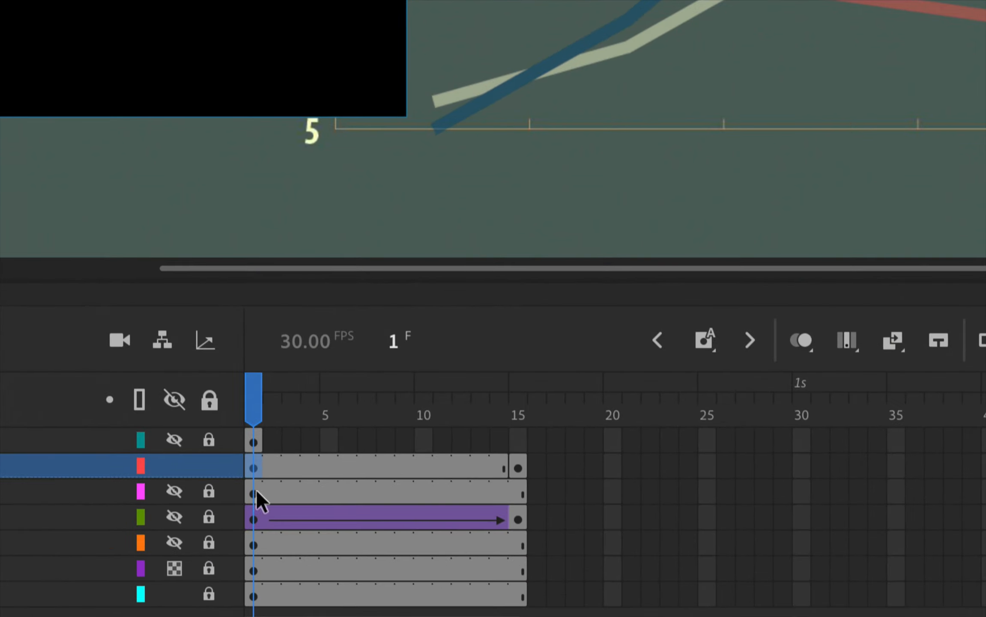
right_click(253, 467)
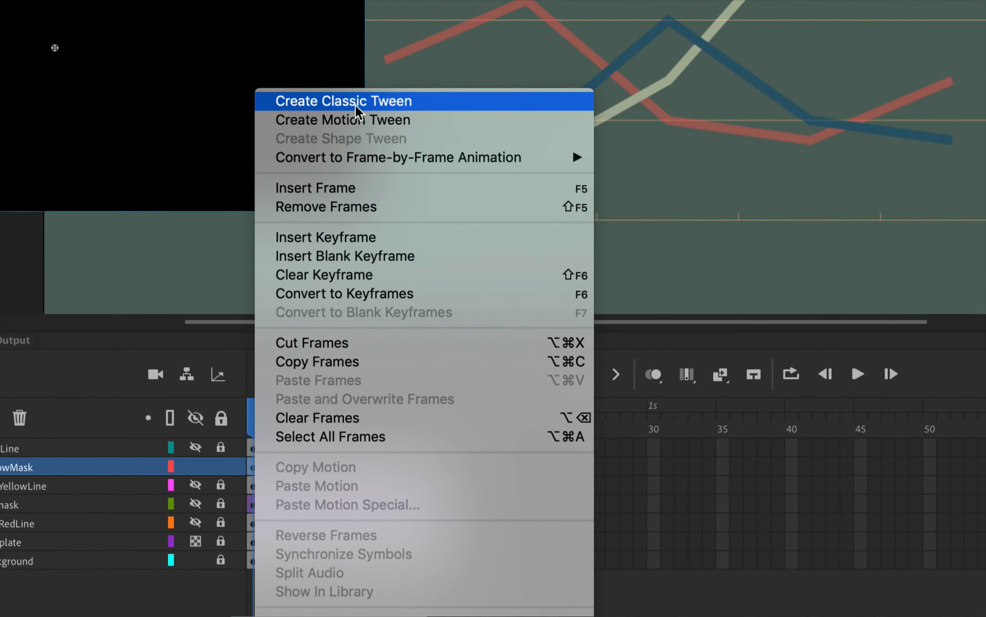
click(355, 113)
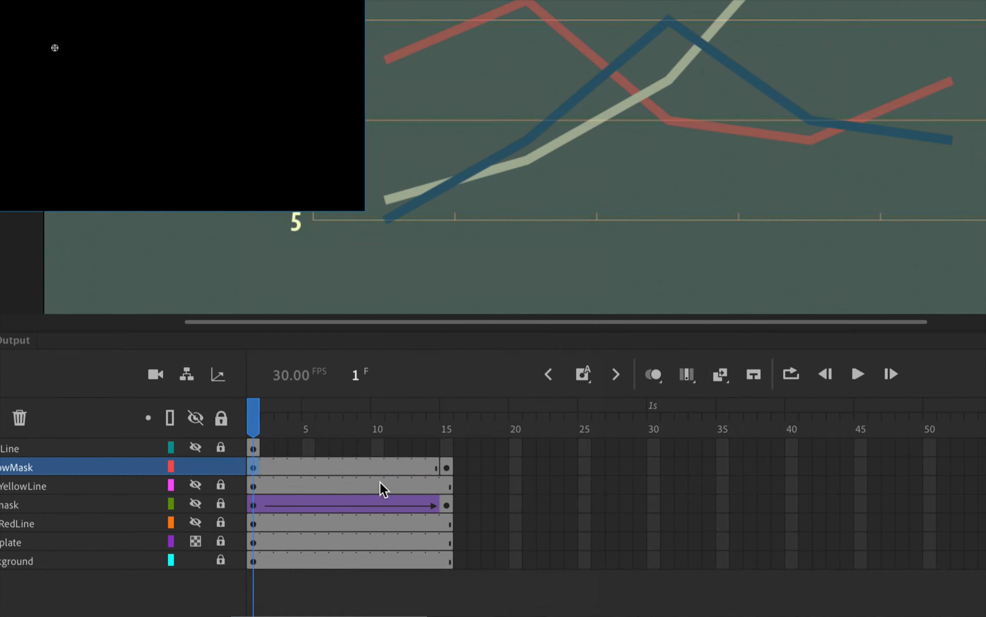
Lock the YellowMask layer, show YellowLine and scrub the timeline to preview the yellow line's reveal
drag(255, 425, 416, 437)
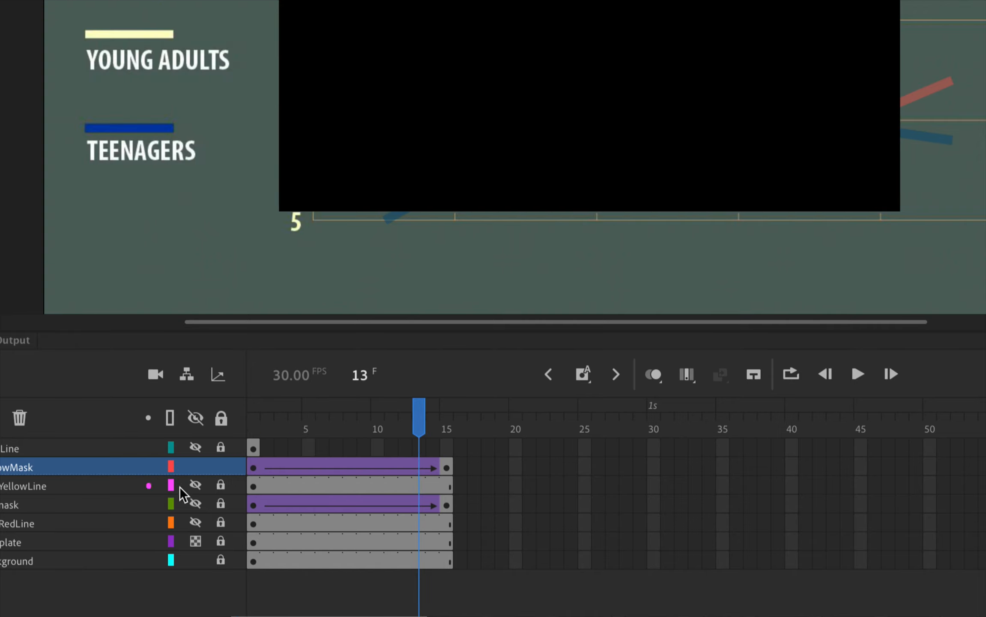
click(221, 467)
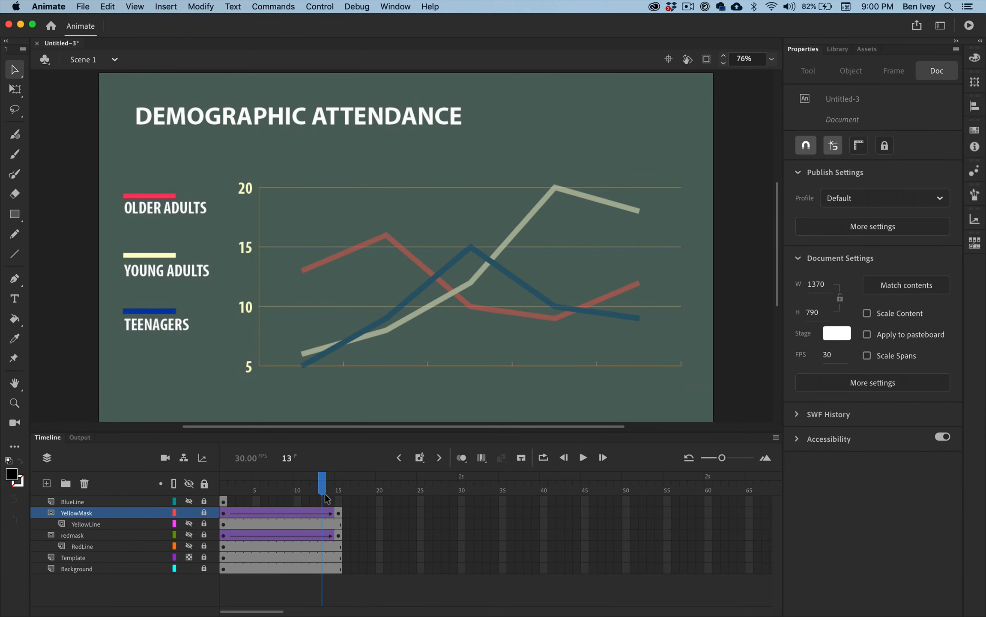
drag(420, 430, 334, 428)
drag(274, 493, 225, 492)
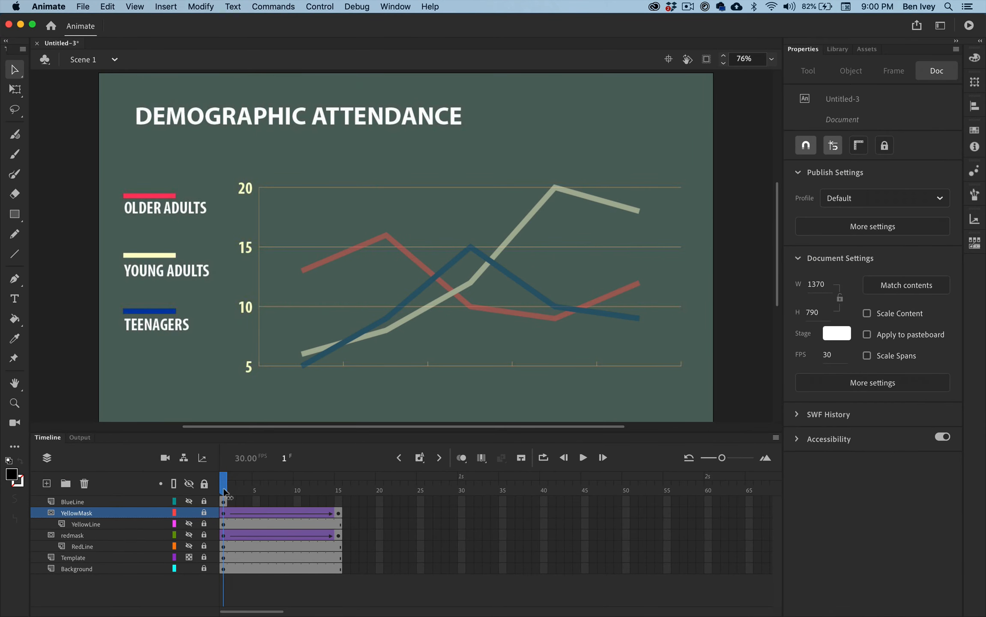
click(189, 524)
mouse_move(225, 487)
mouse_down()
mouse_move(348, 477)
mouse_move(212, 486)
mouse_up()
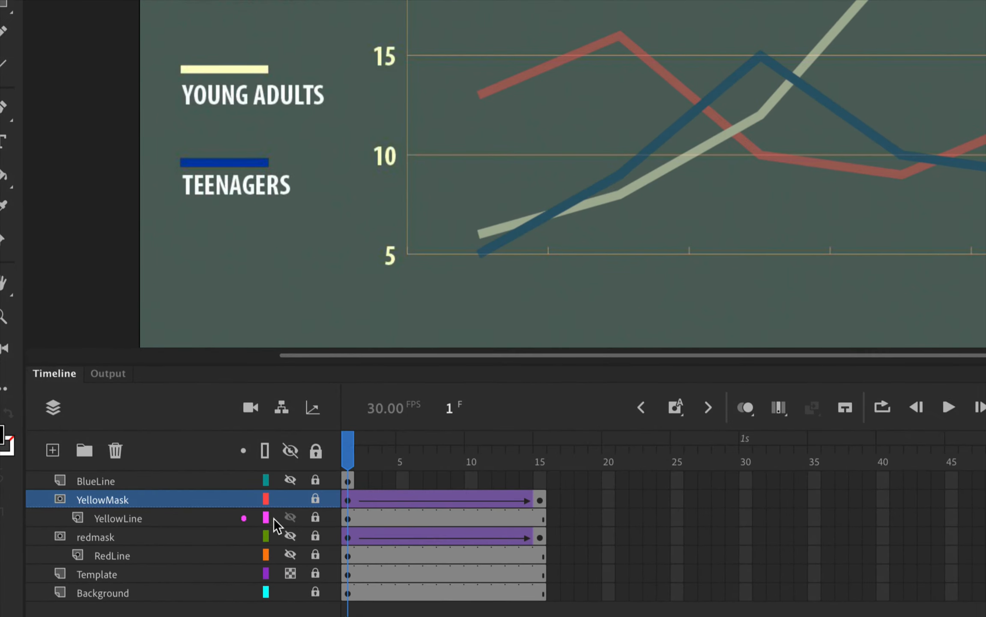
Hide the YellowMask and YellowLine layers, and show, unlock and select the BlueLine layer
click(190, 513)
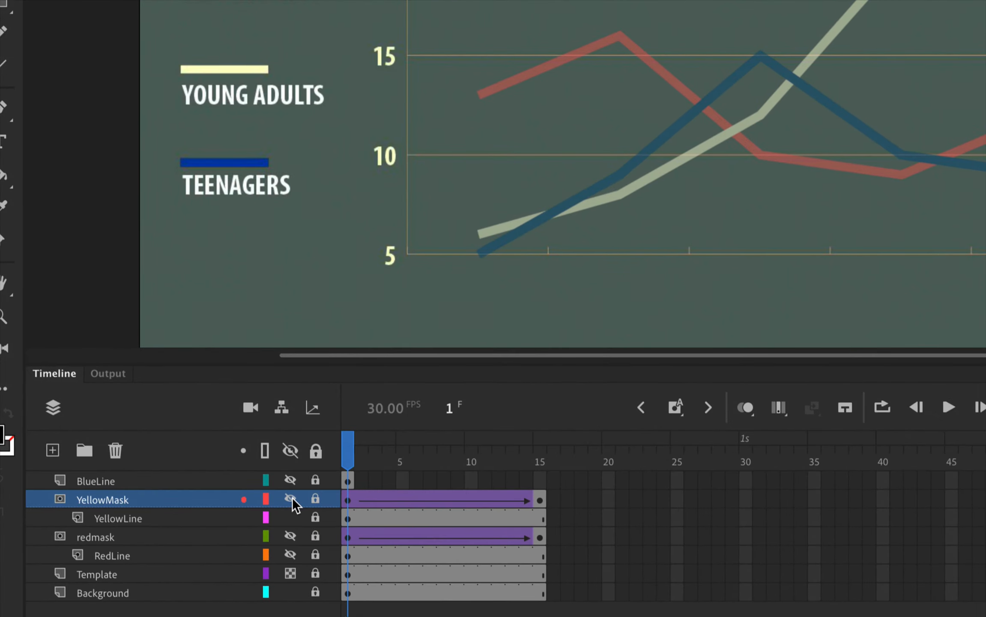
click(292, 518)
click(290, 480)
click(96, 481)
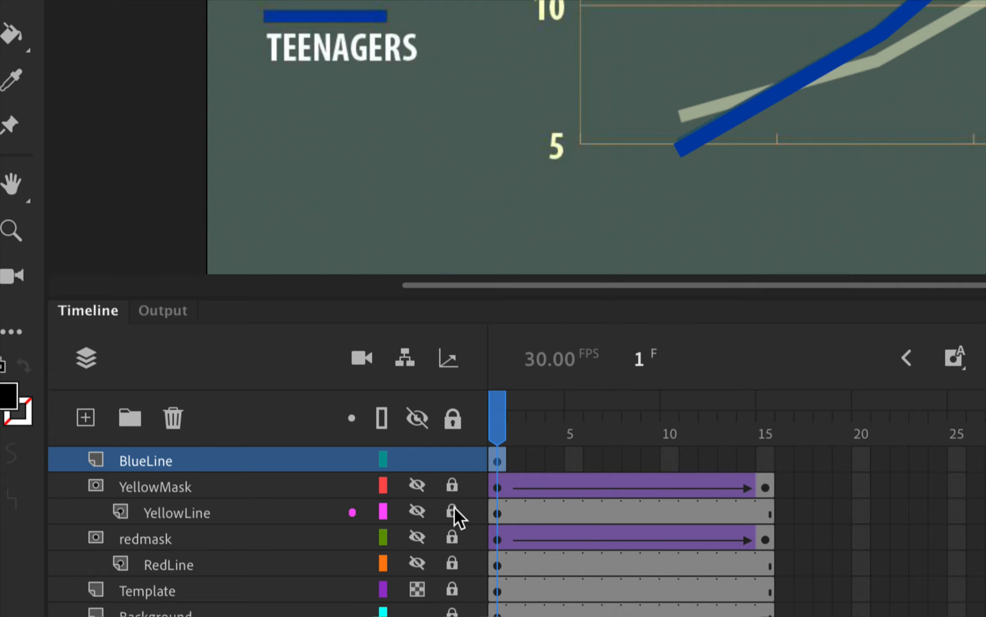
Add a new layer above BlueLine and name it BlueMask
click(85, 418)
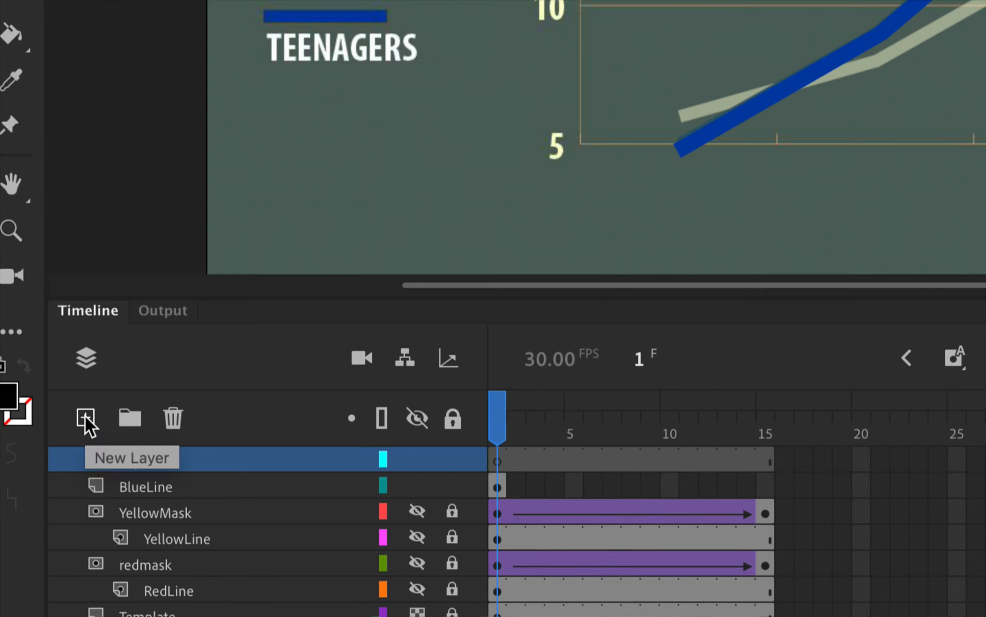
double_click(135, 459)
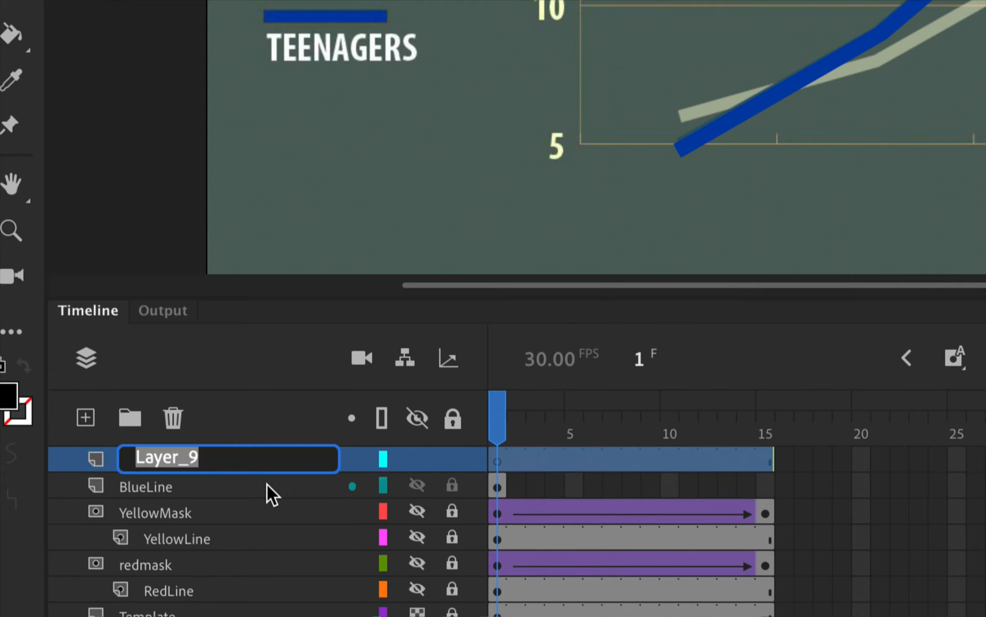
text(BlueMask)
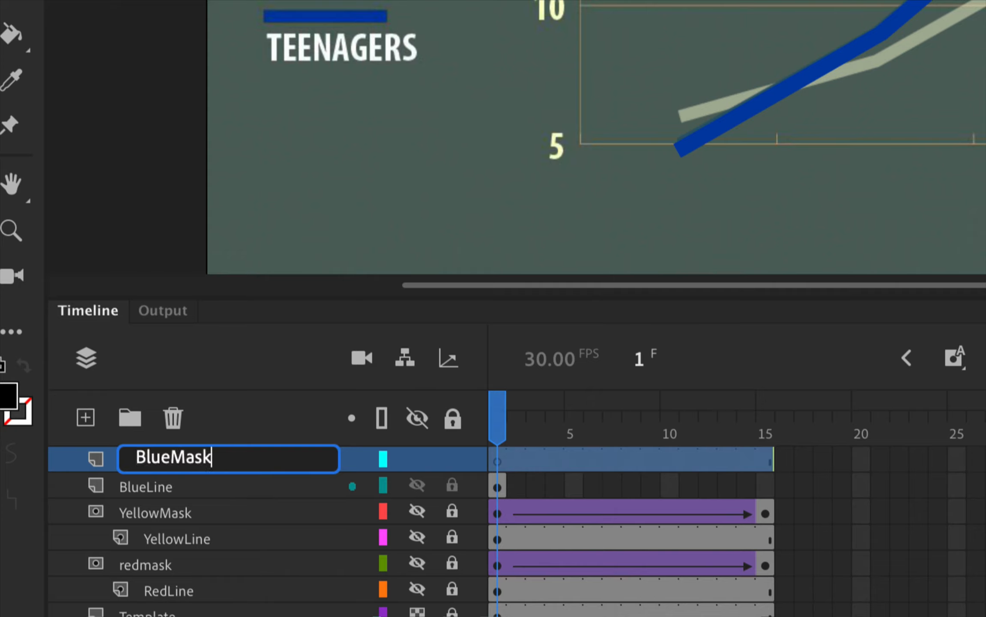
key(Return)
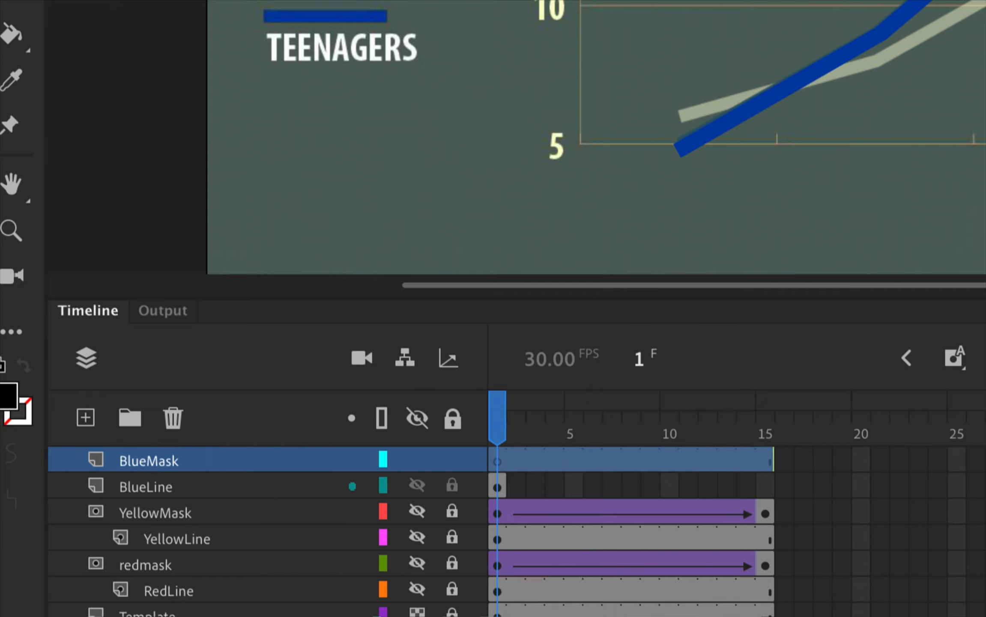
Turn BlueMask into a mask layer over BlueLine and unlock both layers
right_click(200, 456)
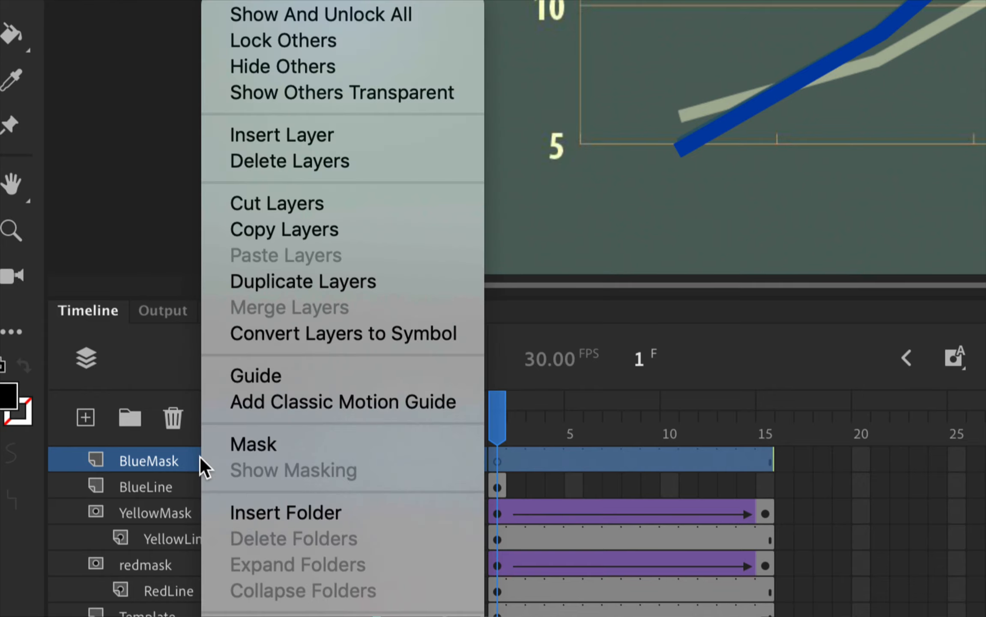
click(235, 445)
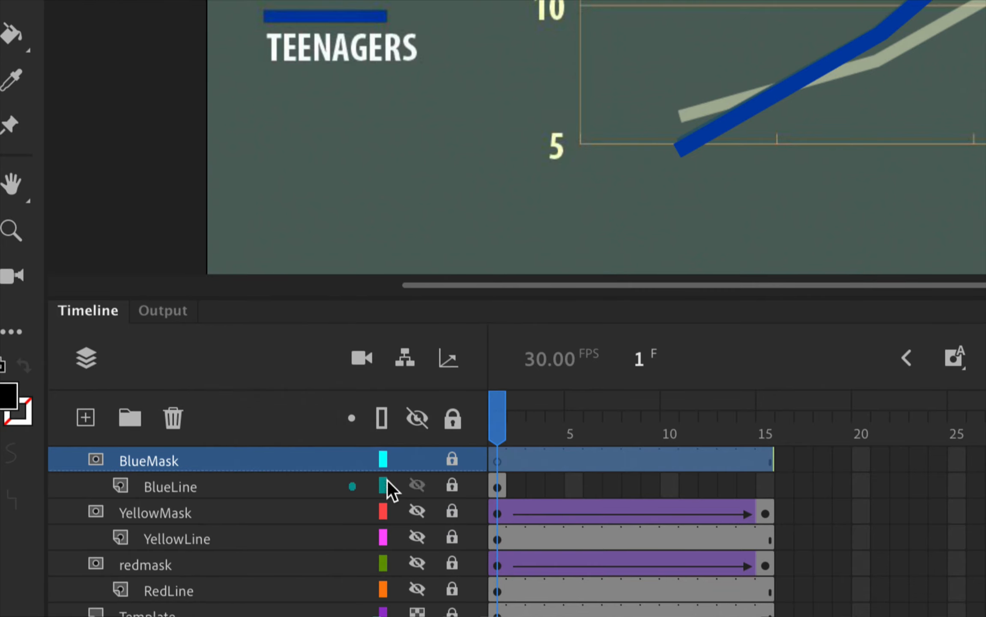
click(454, 464)
click(453, 478)
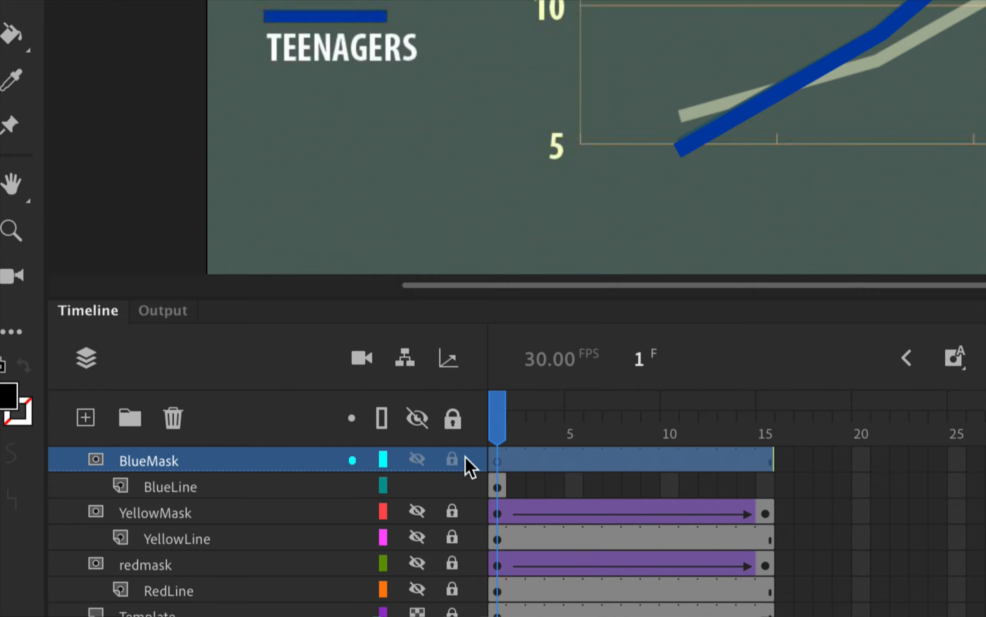
click(497, 460)
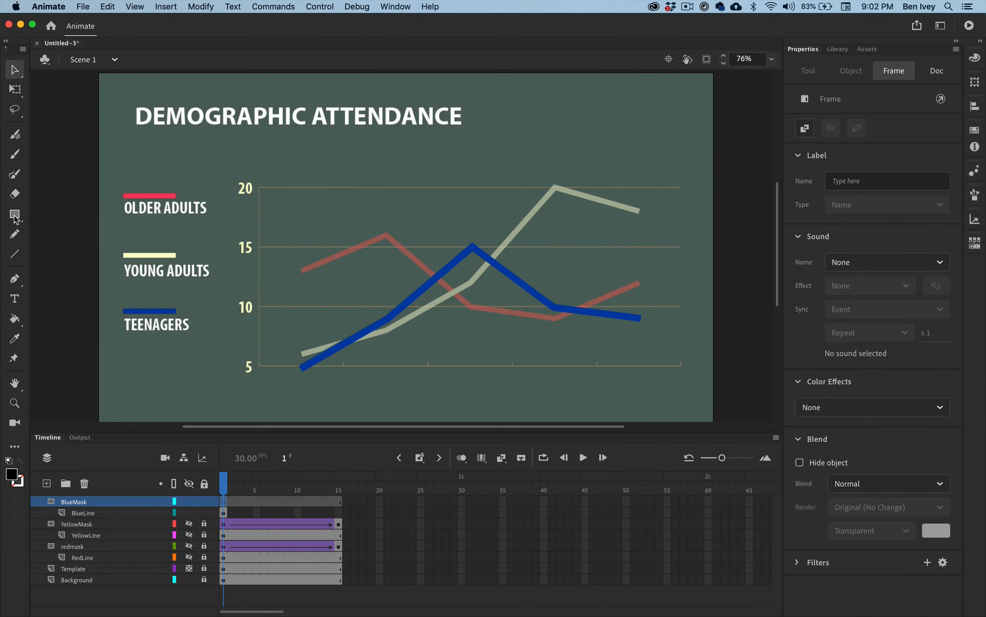
click(14, 216)
key(v)
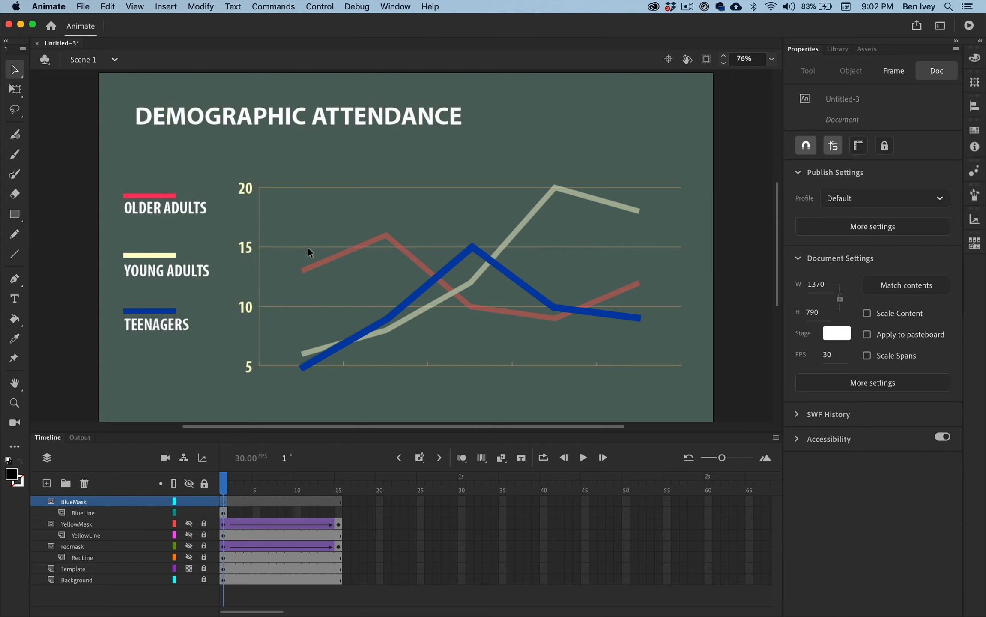
mouse_move(308, 247)
mouse_down()
mouse_move(367, 302)
mouse_move(457, 352)
mouse_up()
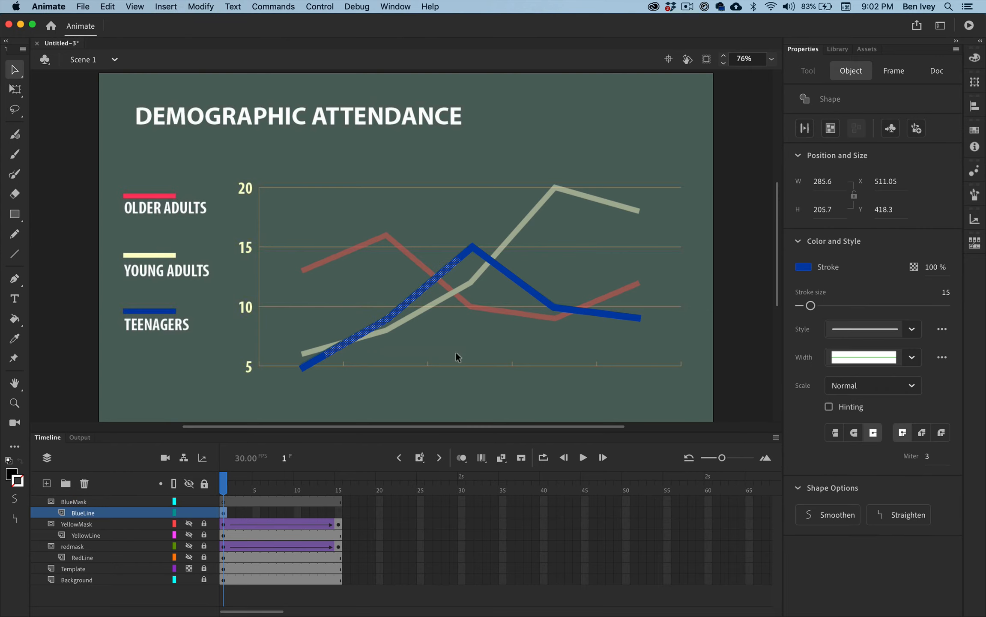
On frame 1 of BlueMask, draw a filled rectangle about 808 by 369 px covering the whole blue line
click(8, 214)
click(223, 503)
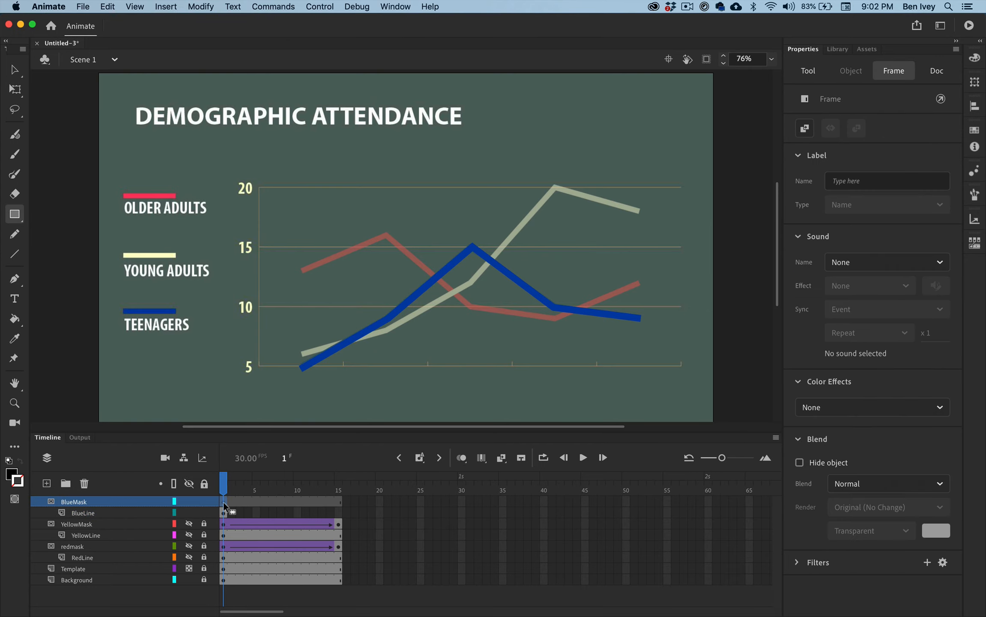
mouse_move(291, 223)
mouse_down()
mouse_move(413, 344)
mouse_move(557, 379)
mouse_move(654, 388)
mouse_up()
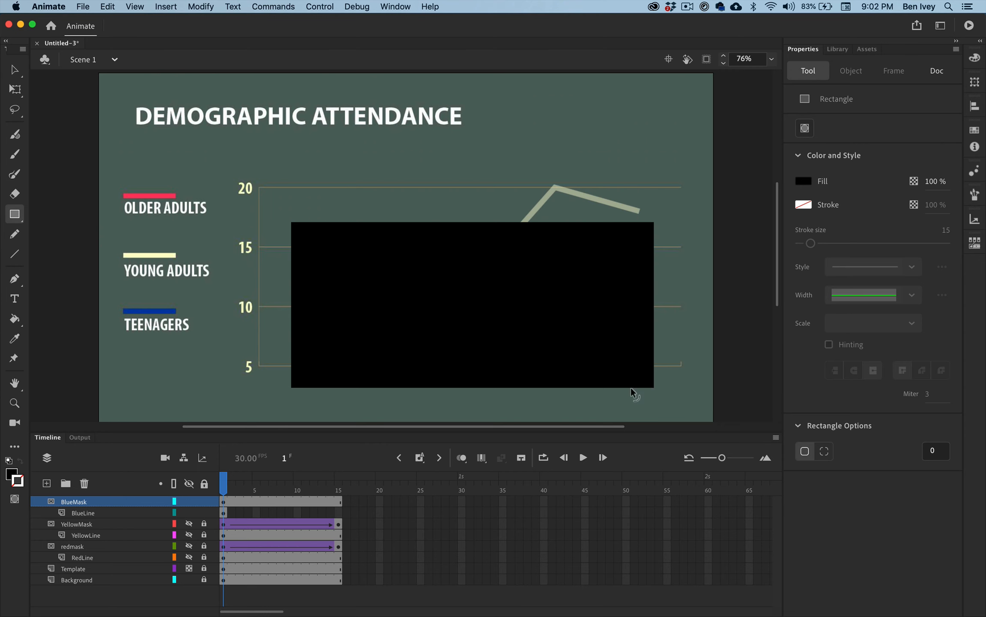
Convert the black rectangle to a graphic symbol named BlueMask
key(v)
click(467, 318)
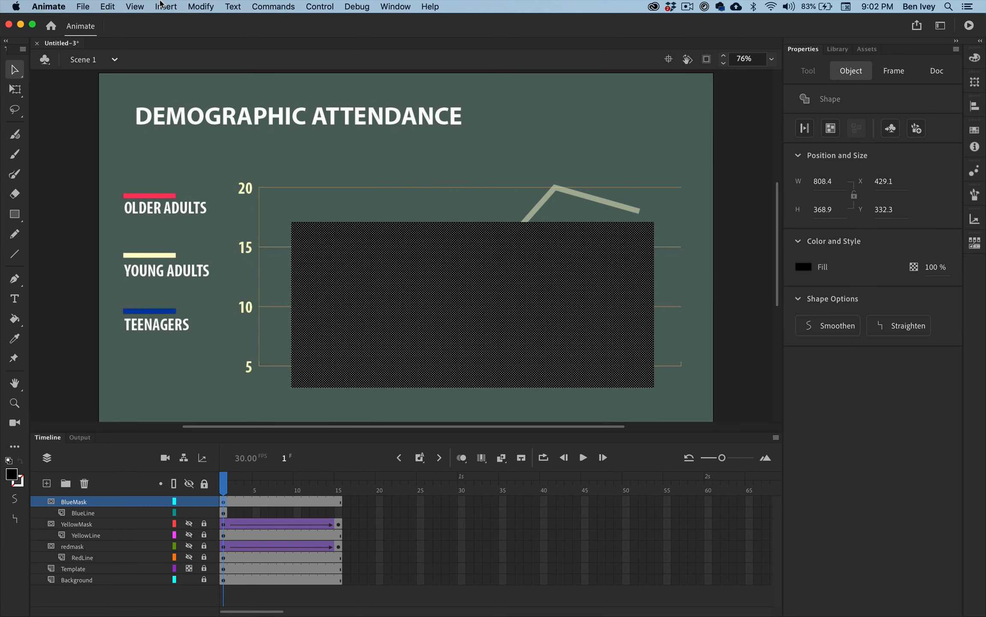
click(196, 5)
click(207, 44)
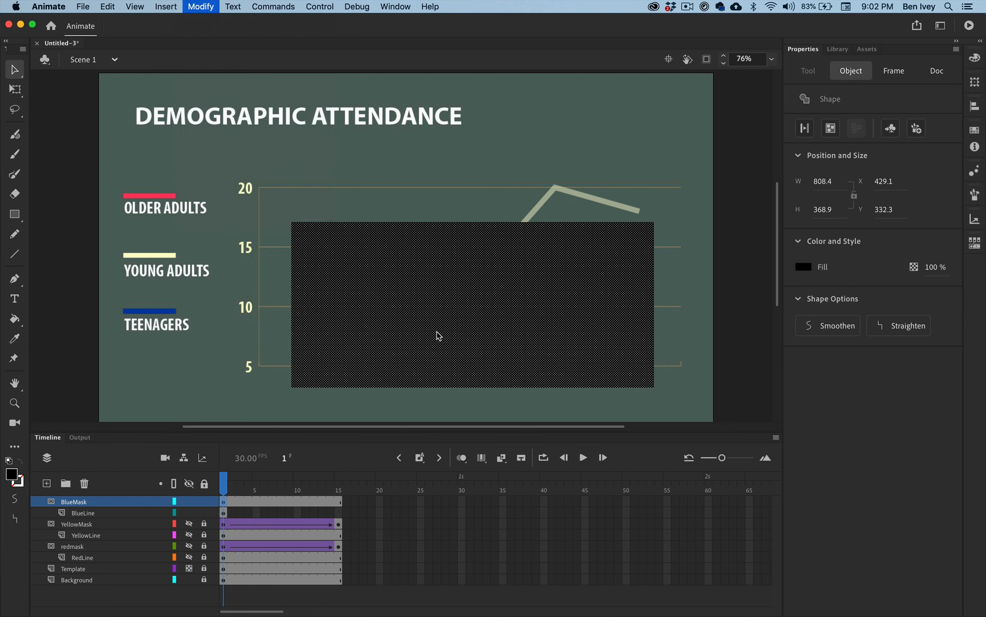
text(BlueMask)
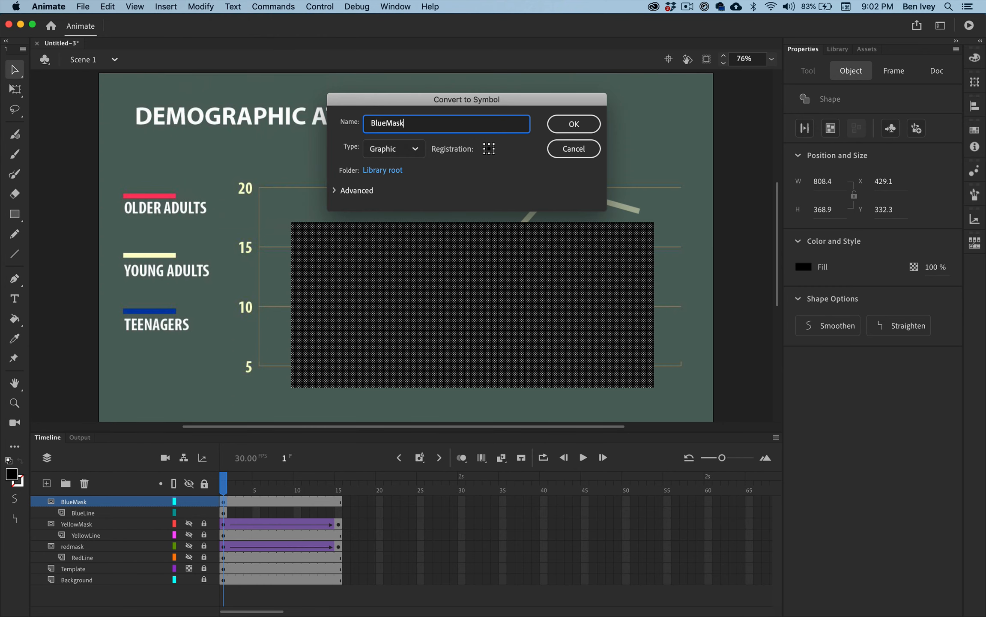
key(Return)
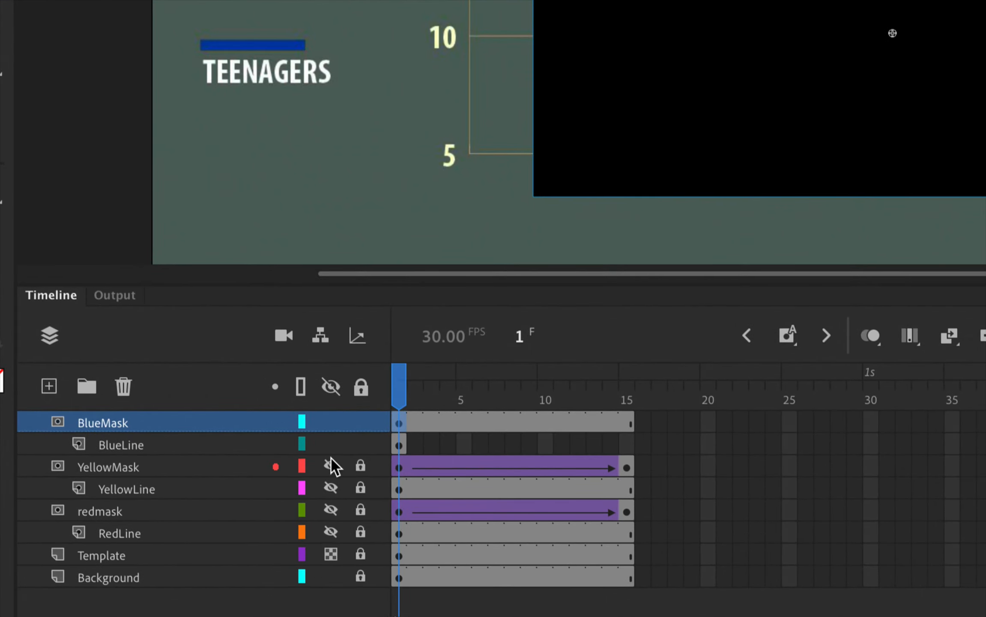
Insert a keyframe at frame 15 of BlueMask and extend the BlueLine layer to frame 15
click(625, 424)
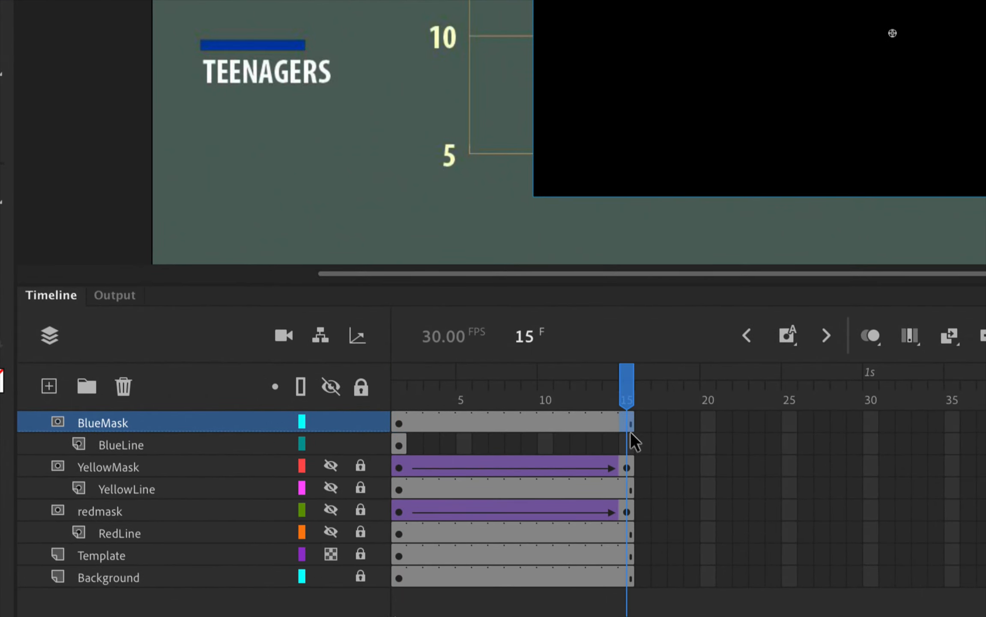
right_click(630, 422)
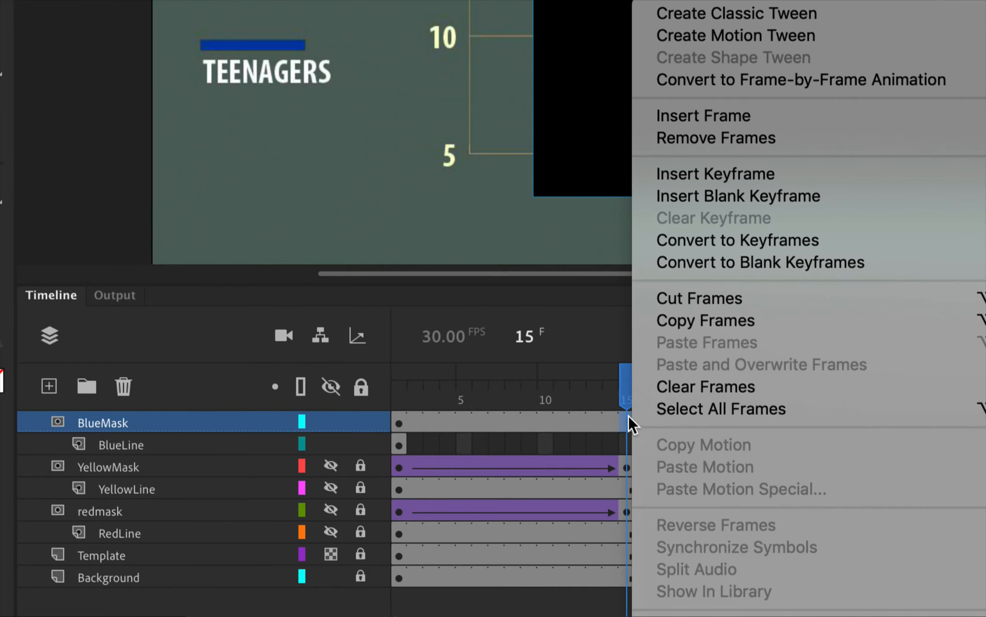
click(729, 173)
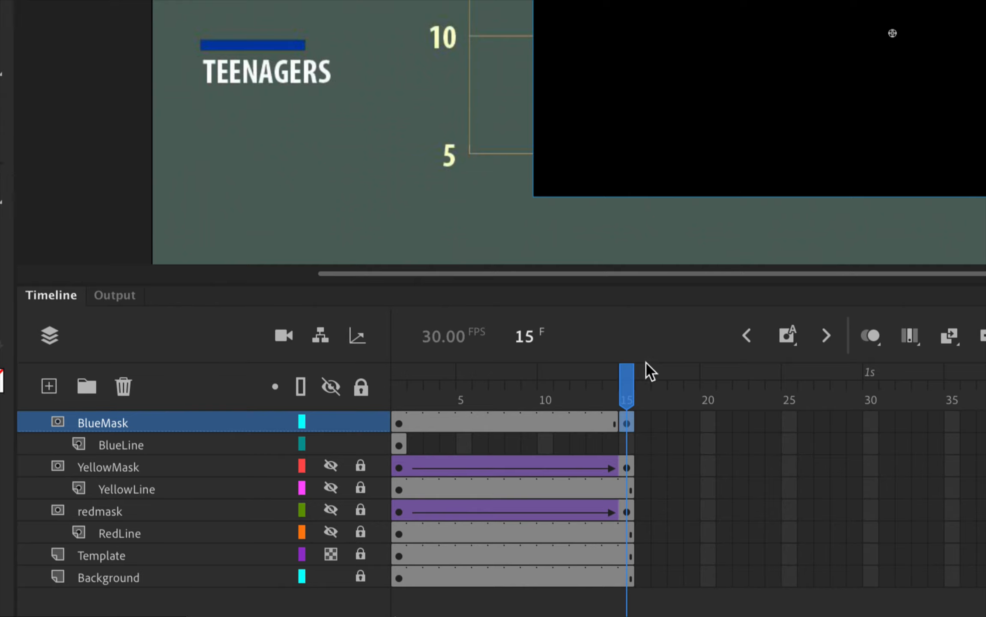
click(627, 441)
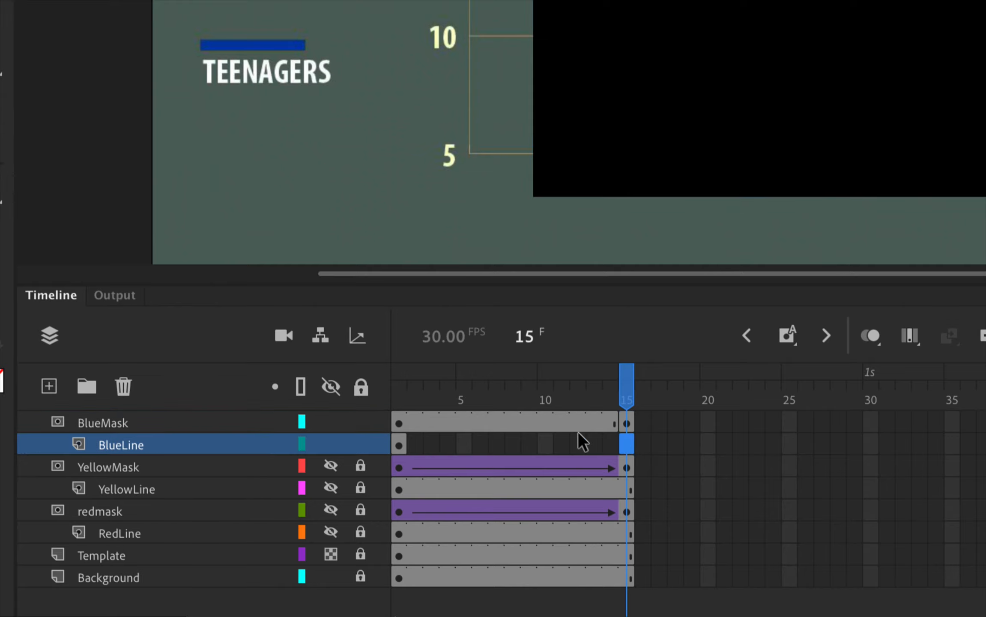
right_click(627, 441)
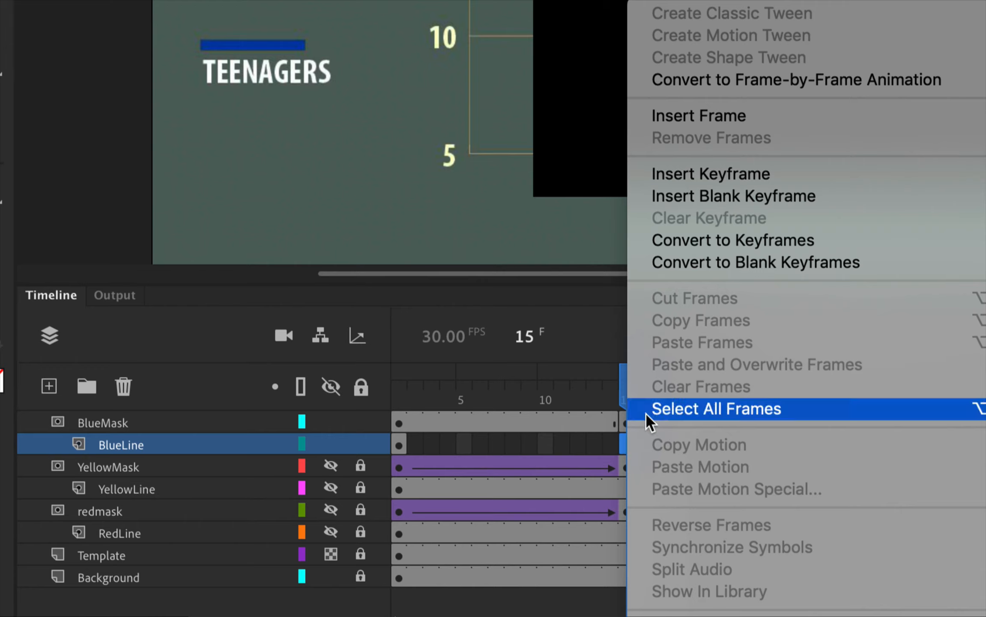
click(687, 118)
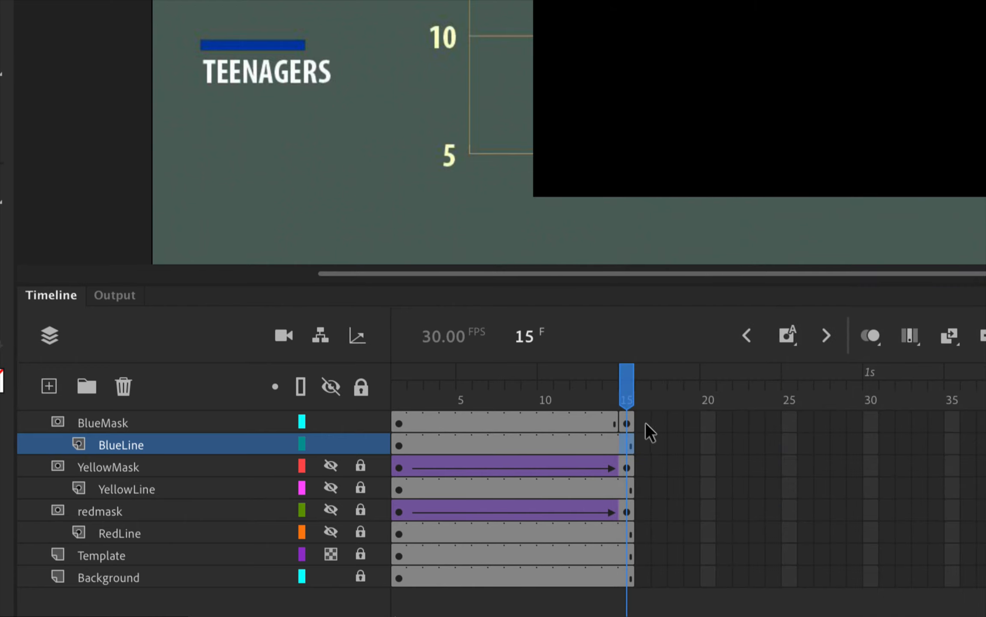
At frame 1 of BlueMask, move the rectangle left until it clears the start of the blue line
click(625, 422)
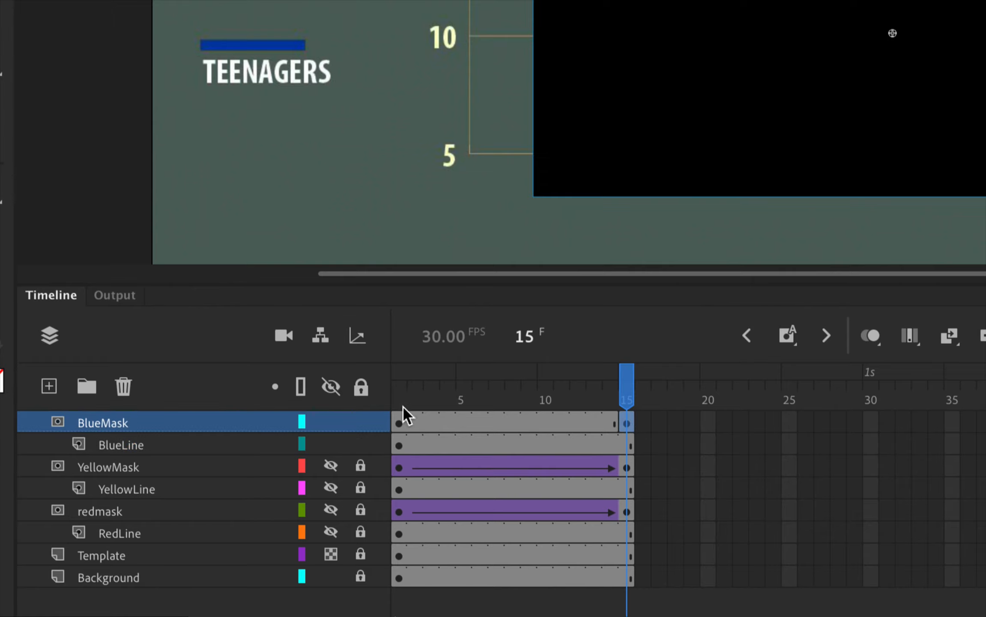
click(396, 423)
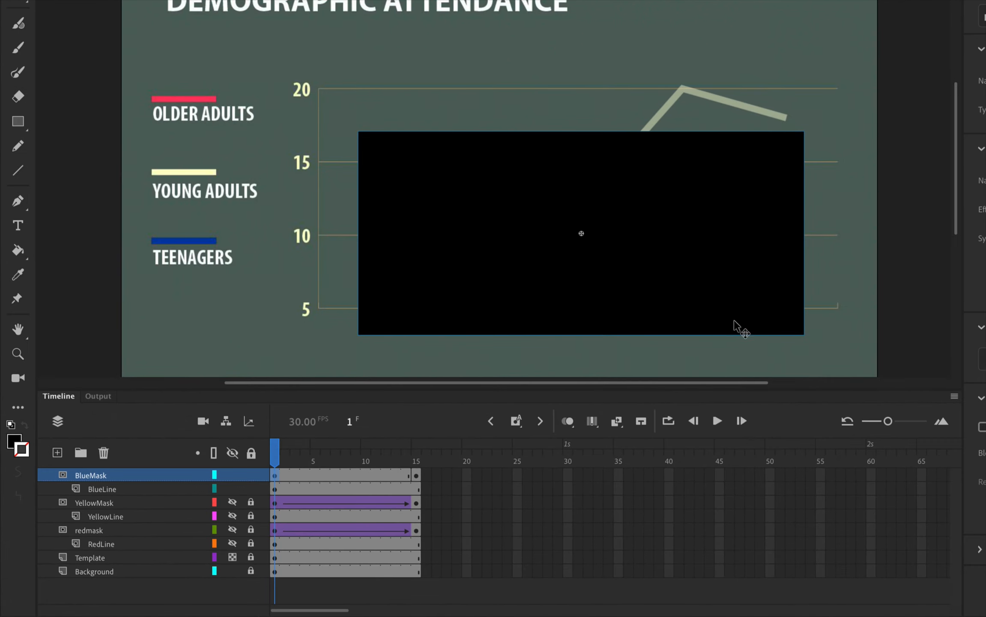
drag(762, 319, 325, 330)
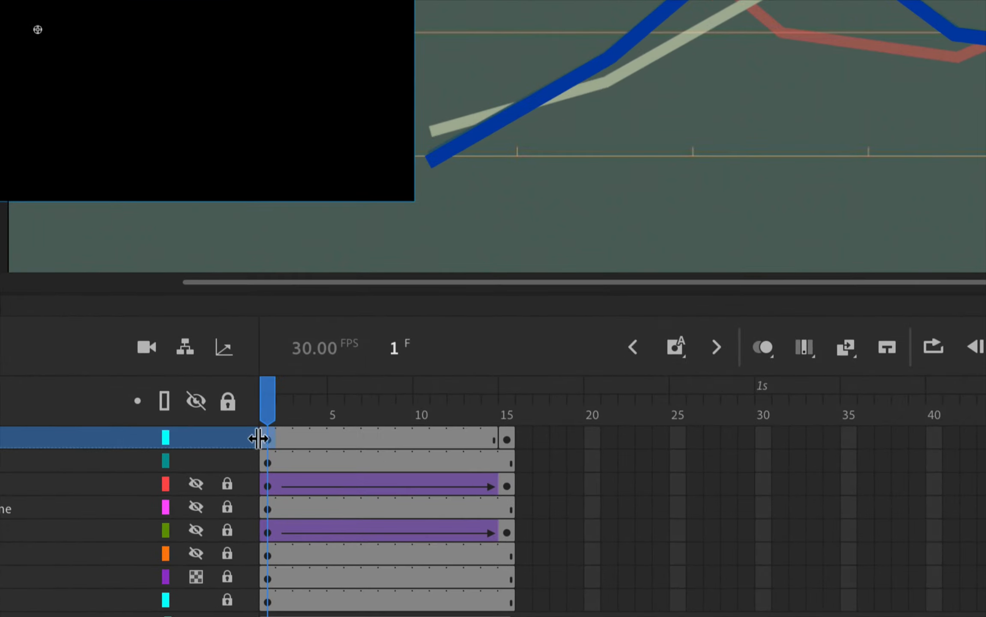
Create a classic tween on BlueMask from frame 1 to frame 15
right_click(268, 436)
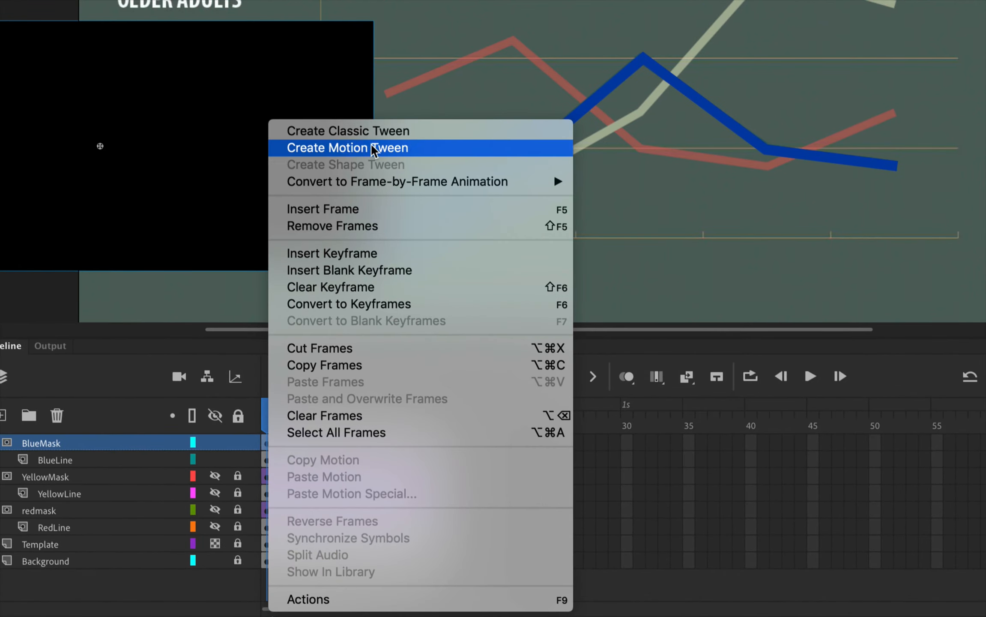
click(376, 132)
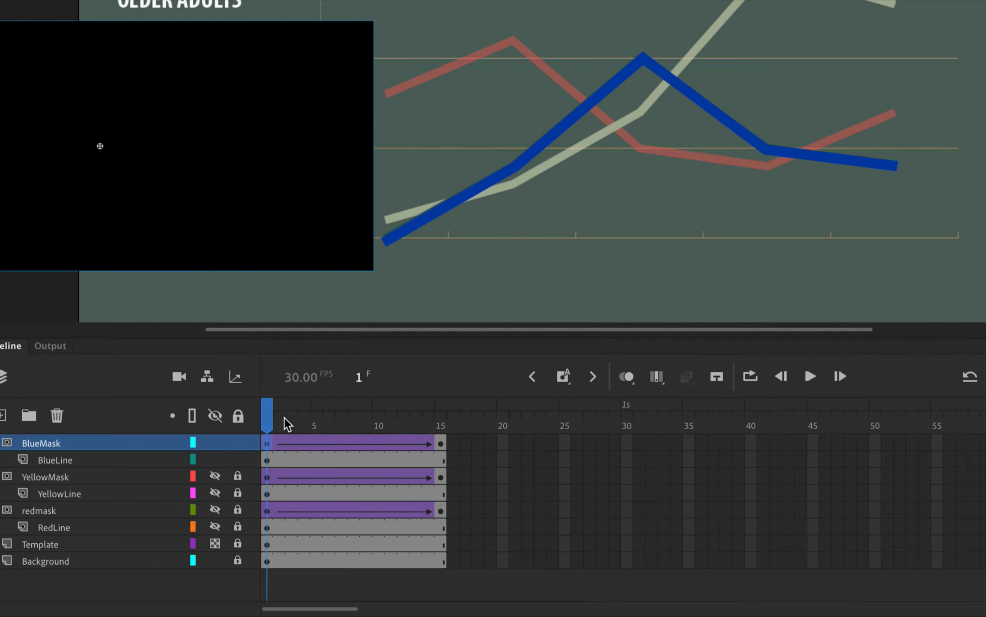
mouse_move(269, 422)
mouse_down()
mouse_move(443, 422)
mouse_move(271, 423)
mouse_up()
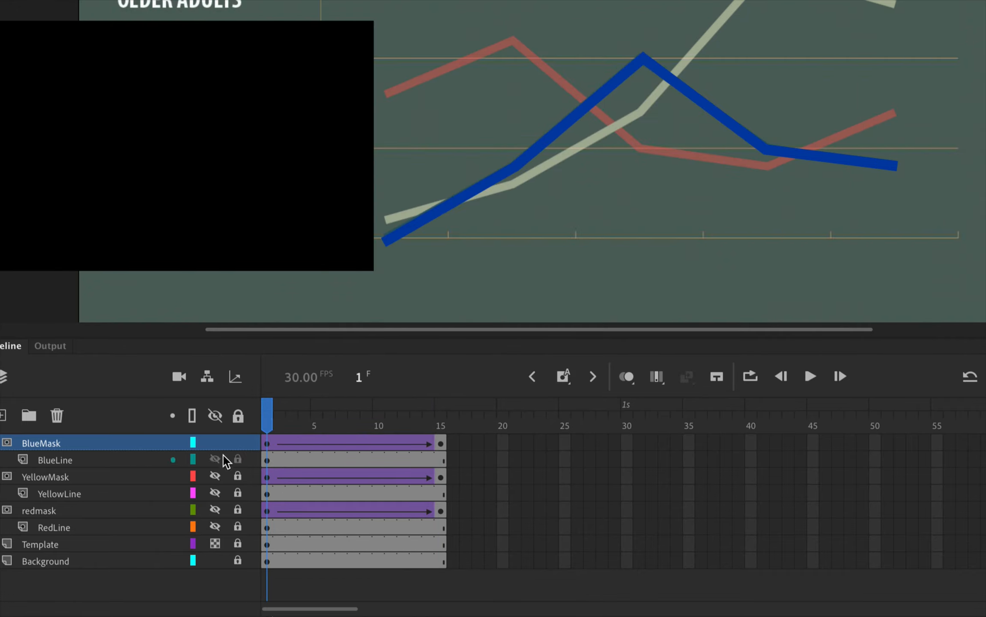
Lock the BlueMask and BlueLine layers and scrub the timeline to preview the blue line's reveal
click(238, 443)
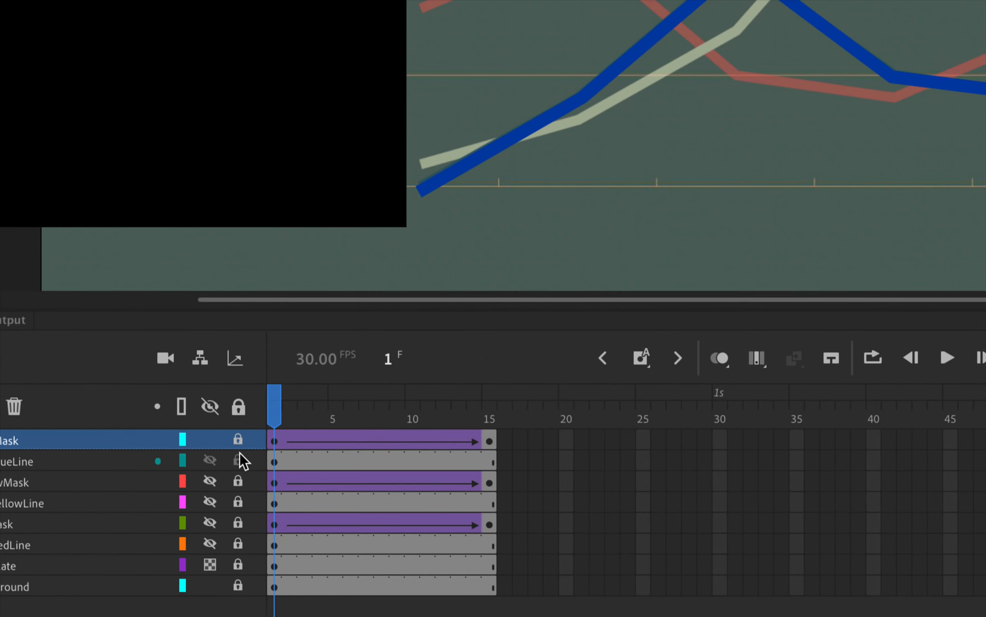
click(239, 459)
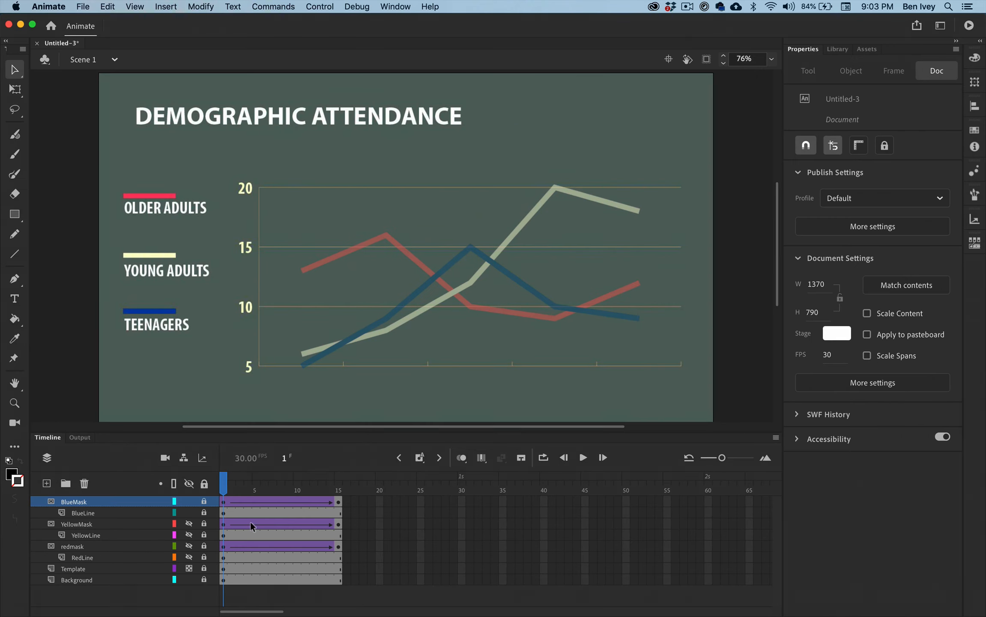
drag(224, 489, 365, 476)
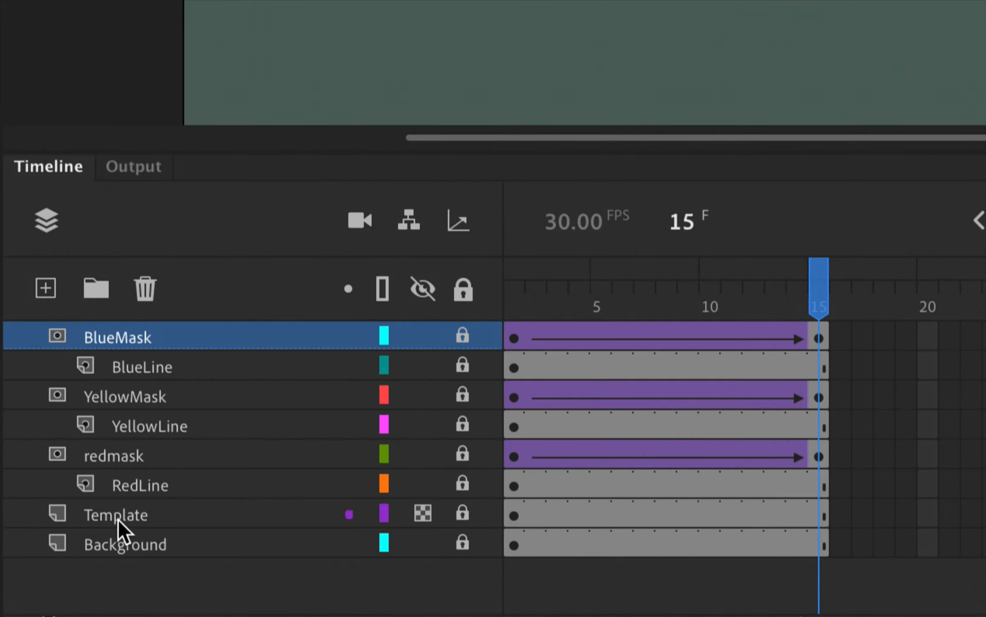
Delete the Template layer and scrub the timeline to preview all three lines' reveals
click(107, 514)
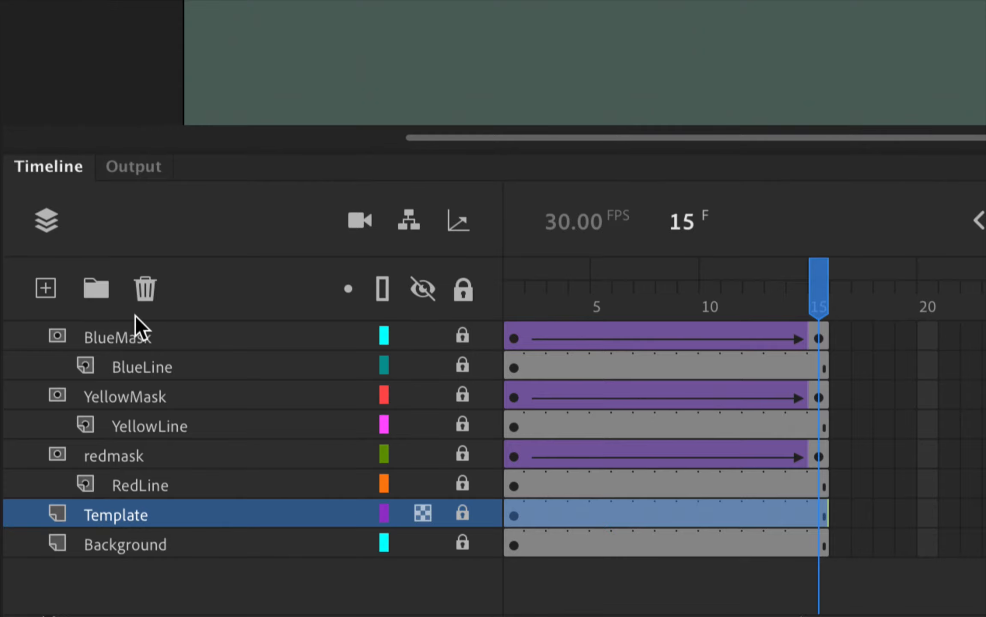
click(143, 293)
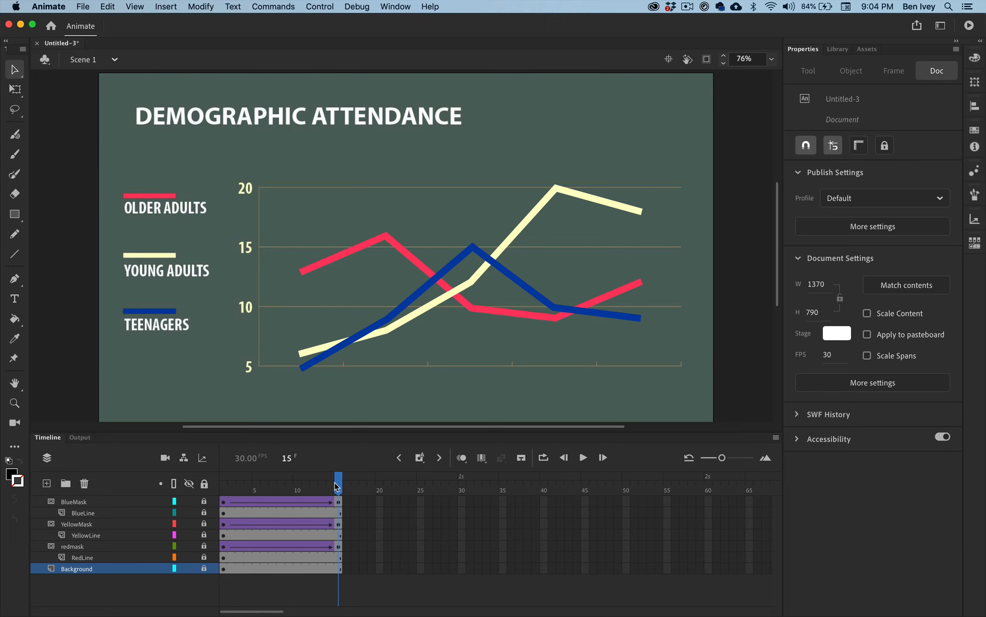
drag(816, 302, 677, 302)
mouse_move(284, 487)
mouse_down()
mouse_move(214, 488)
mouse_move(338, 483)
mouse_move(250, 484)
mouse_move(230, 499)
mouse_move(357, 504)
mouse_move(217, 499)
mouse_move(363, 496)
mouse_up()
Select the frames of all layers and stretch their spans together to end at frame 25
click(338, 500)
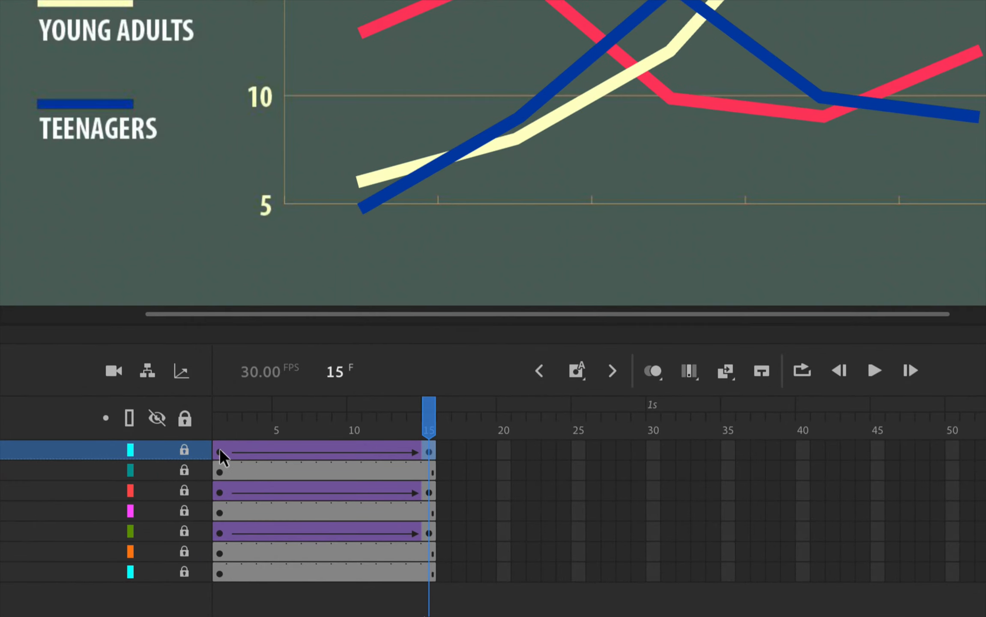
drag(220, 448, 431, 572)
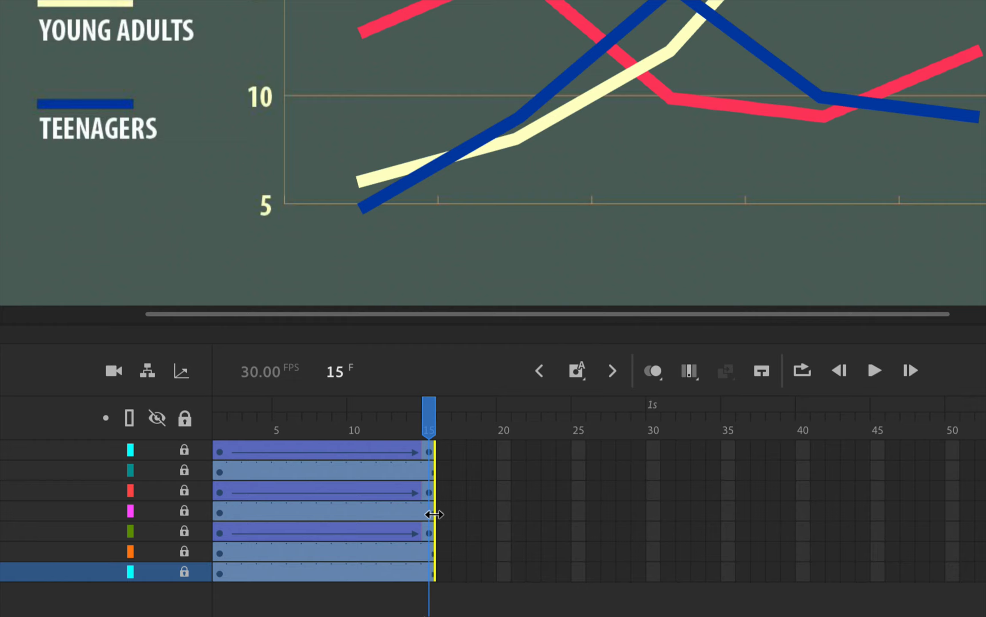
drag(435, 514, 583, 508)
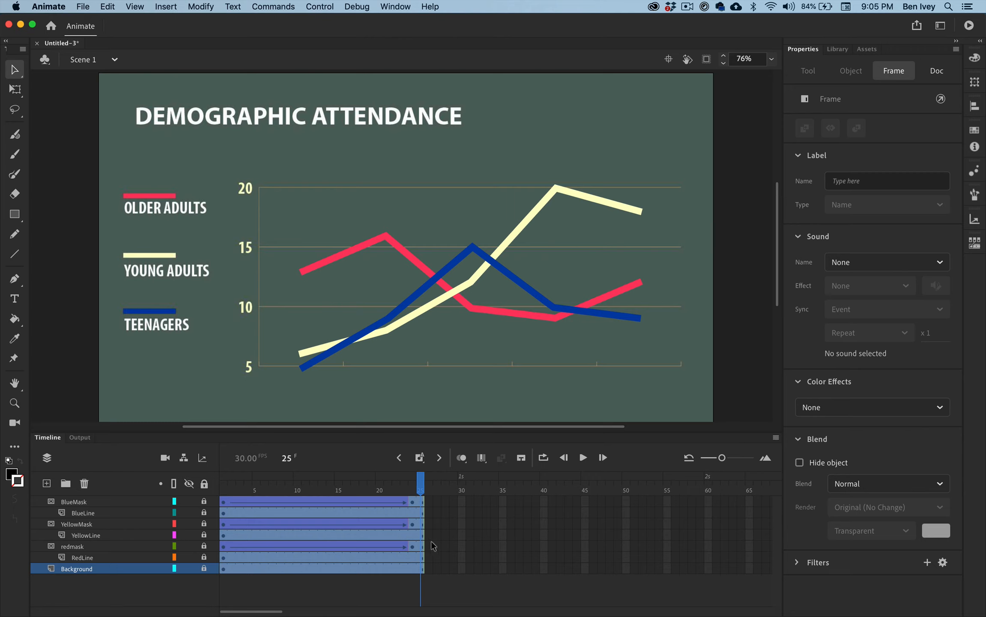
Stretch the frame spans of all layers together to end at frame 30
drag(421, 536, 460, 536)
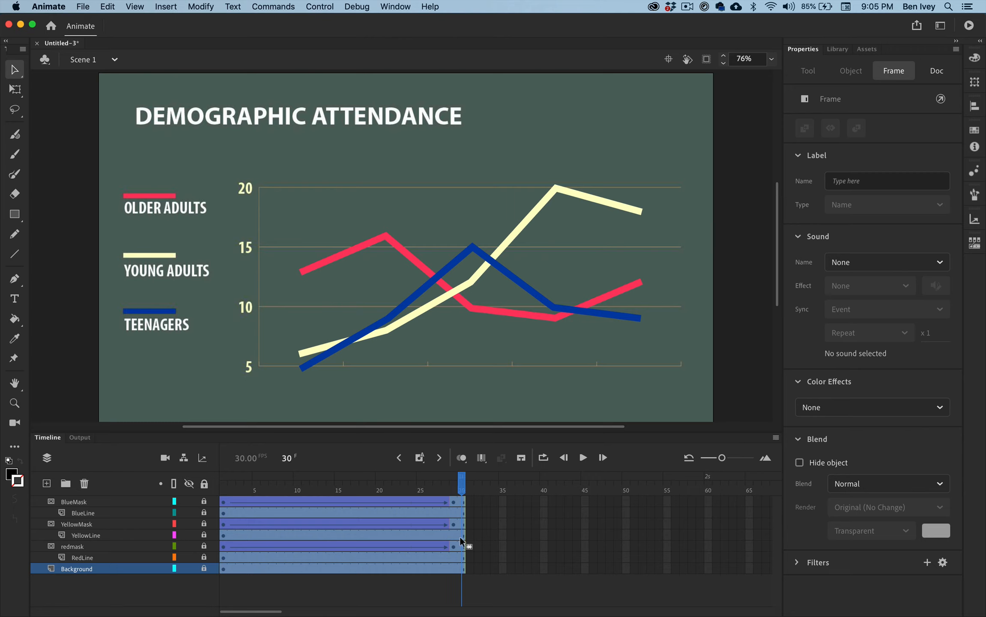
click(496, 547)
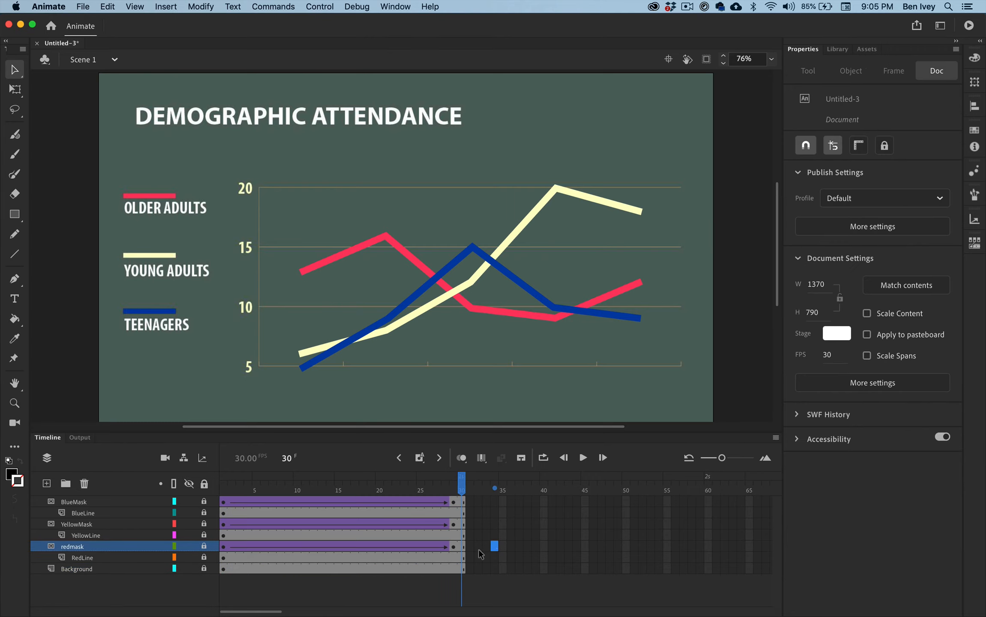
scroll(270, 524, right, 10)
scroll(270, 524, left, 10)
Shift the complete BlueMask and BlueLine spans along the timeline to start at frame 26
click(221, 503)
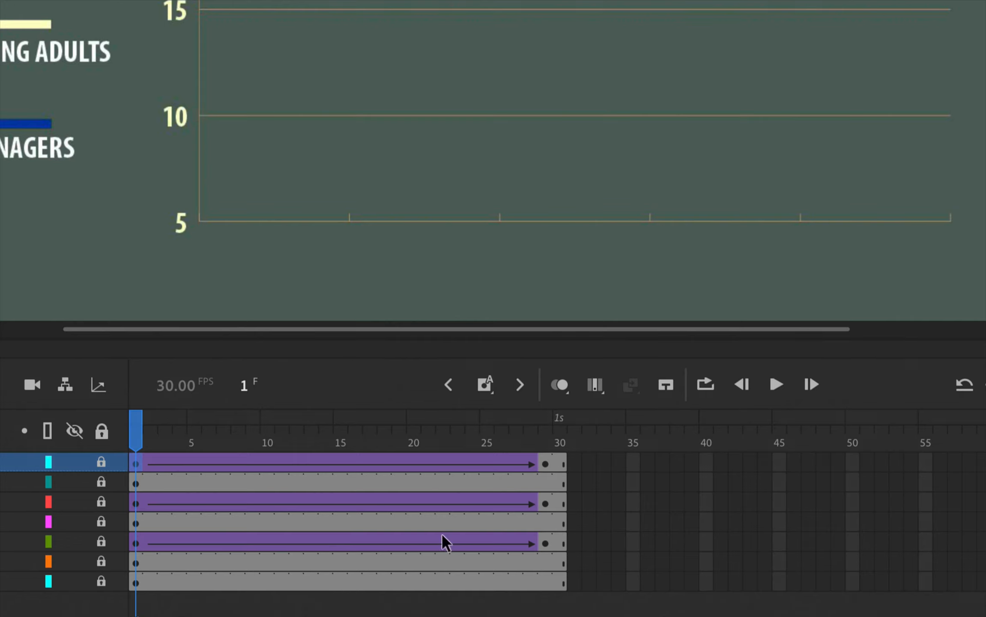
click(561, 484)
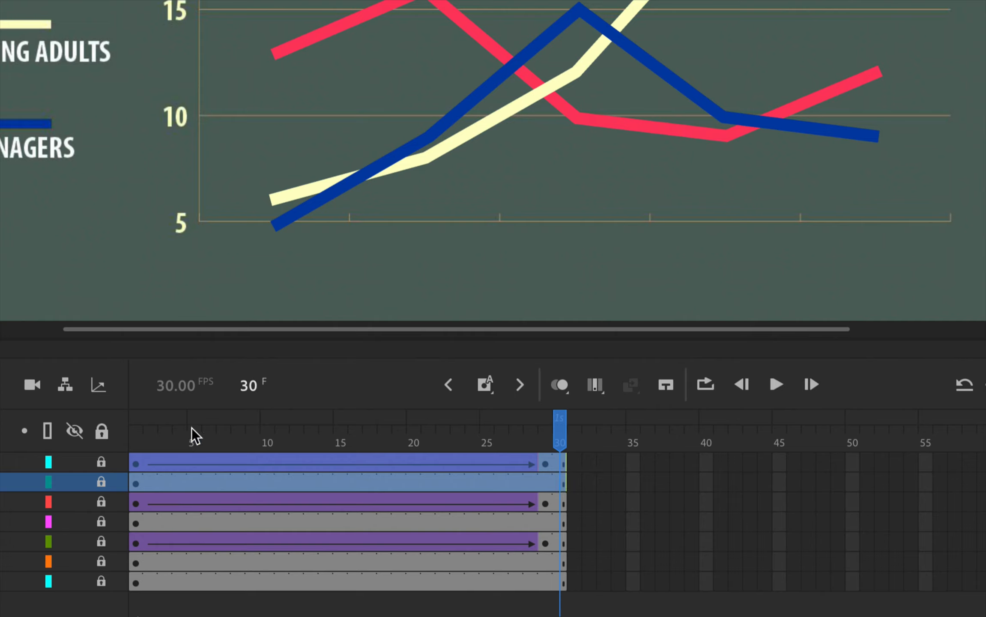
drag(142, 463, 509, 467)
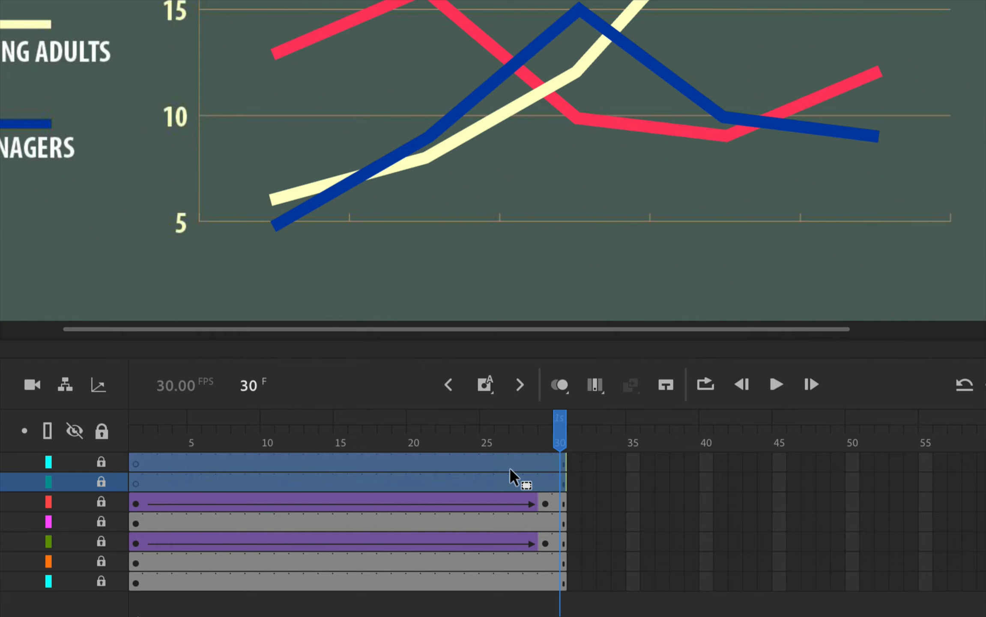
Shift the complete YellowMask and YellowLine spans along the timeline to start at frame 15
click(137, 501)
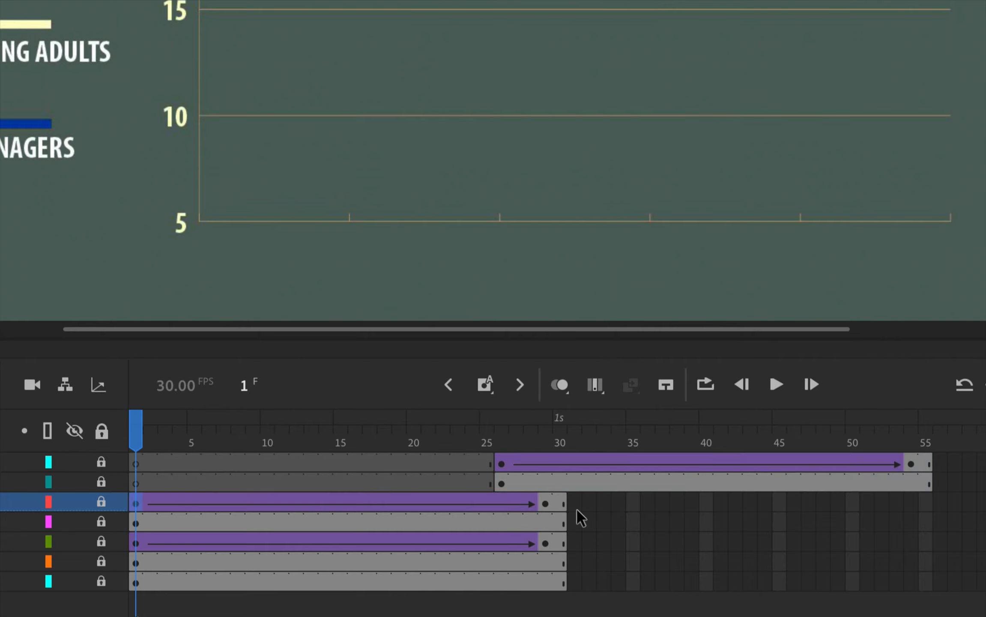
shift+click(561, 519)
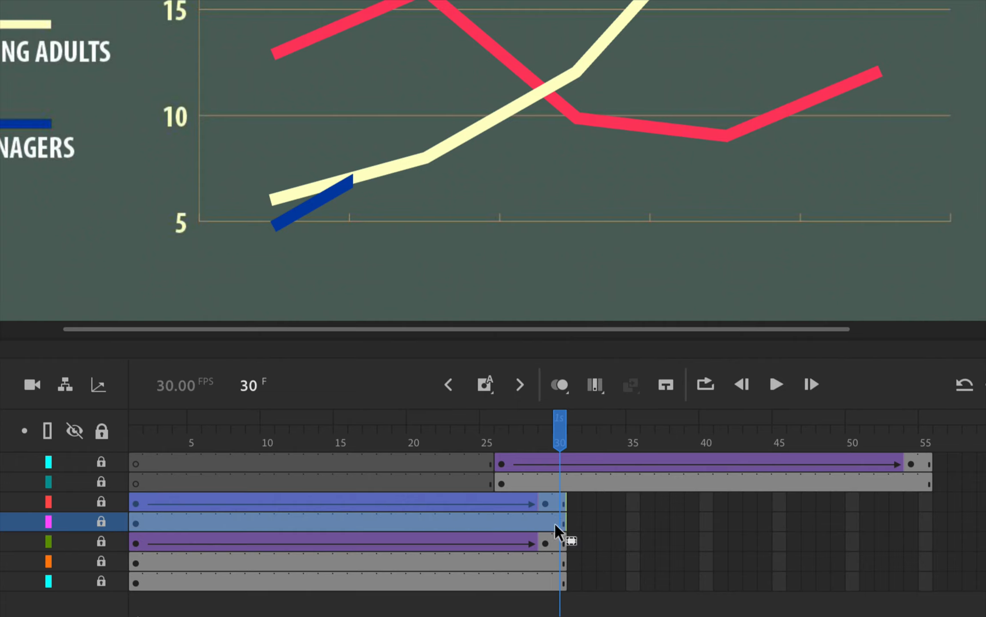
drag(187, 500, 383, 497)
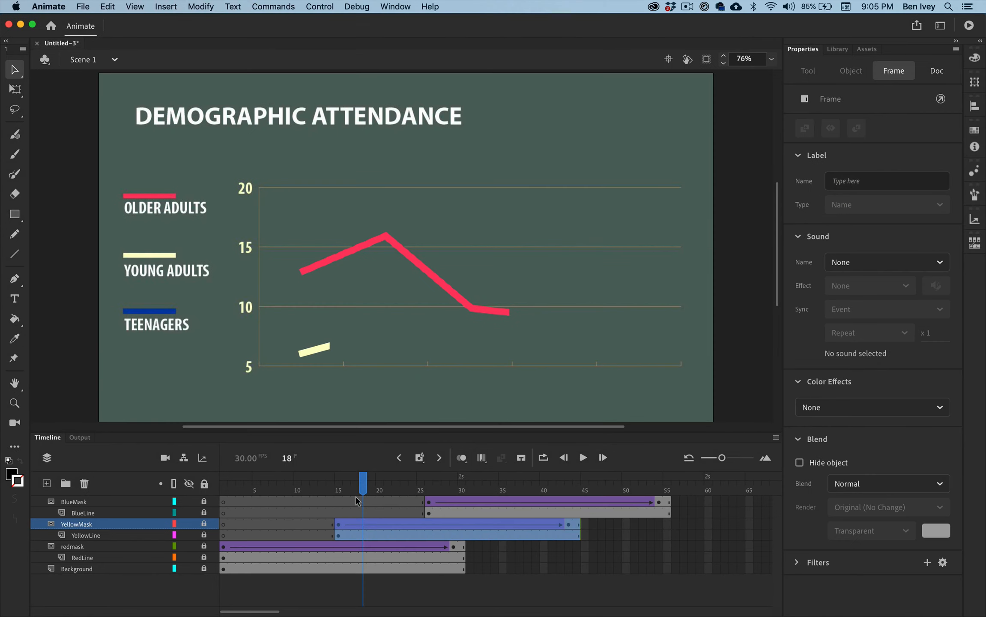
Scrub the timeline from the first frame to frame 55 to preview the staggered line reveals
drag(373, 448, 105, 447)
drag(206, 496, 248, 492)
mouse_move(290, 497)
mouse_down()
mouse_move(460, 485)
mouse_move(675, 490)
mouse_up()
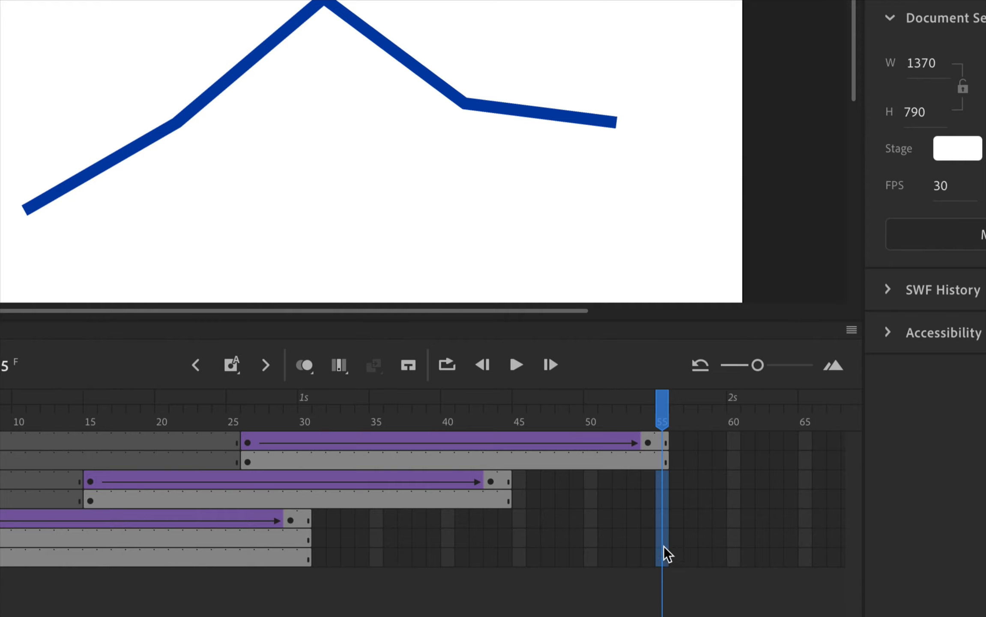
Insert frames at frame 55 on the yellow, red and Background layers to extend them to the blue layers' end
drag(661, 549, 662, 557)
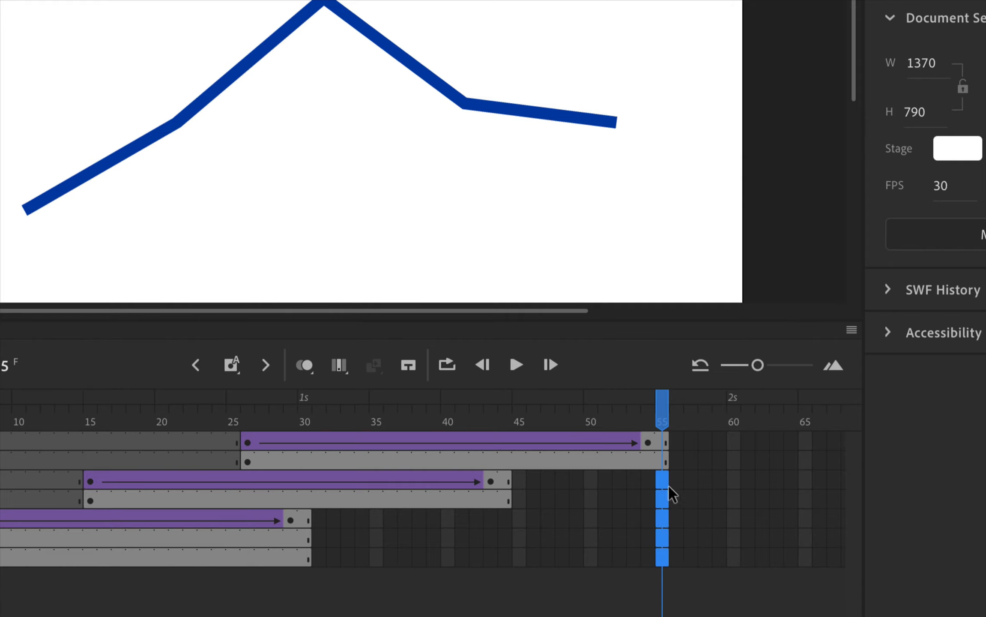
drag(664, 493, 659, 561)
right_click(659, 560)
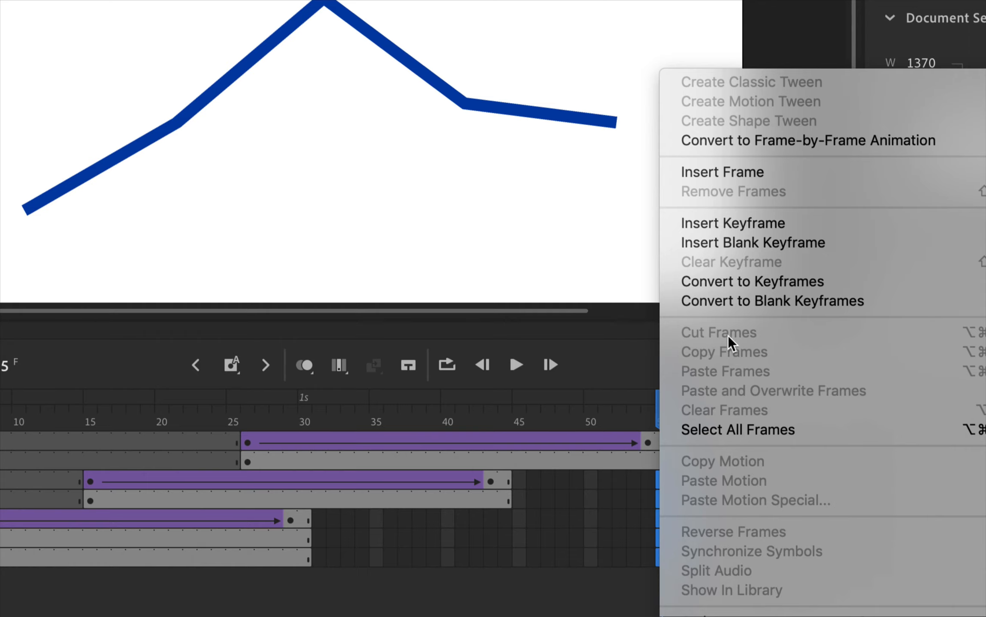
click(735, 178)
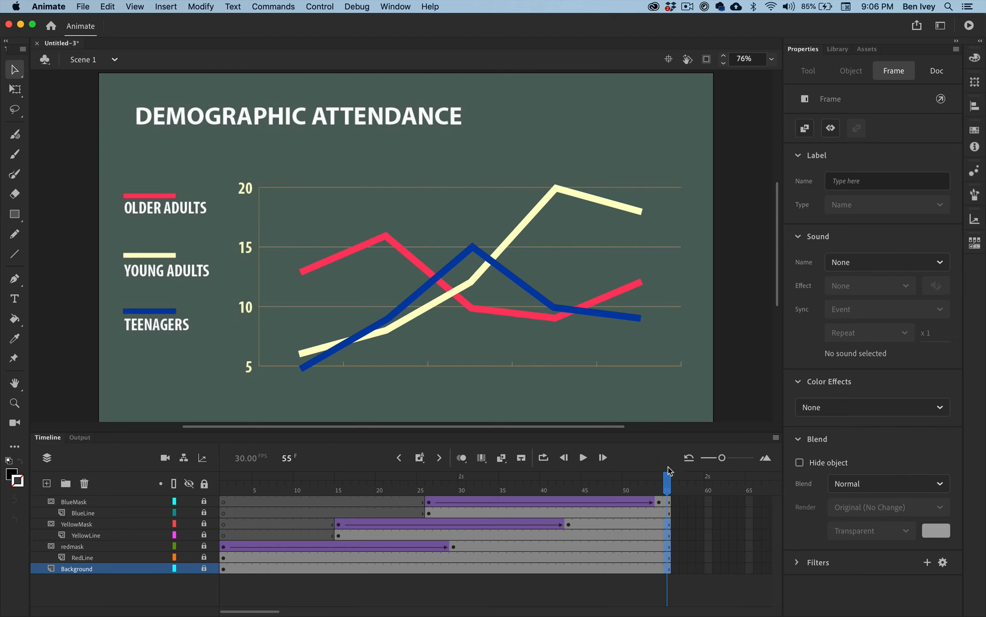
Scrub back to frame 1 to preview the extended animation, and unlock and relock the RedLine layer
drag(659, 409, 547, 414)
mouse_move(602, 488)
mouse_down()
mouse_move(343, 506)
mouse_move(276, 542)
mouse_move(213, 550)
mouse_move(330, 537)
mouse_move(701, 533)
mouse_move(346, 538)
mouse_move(214, 555)
mouse_up()
click(204, 556)
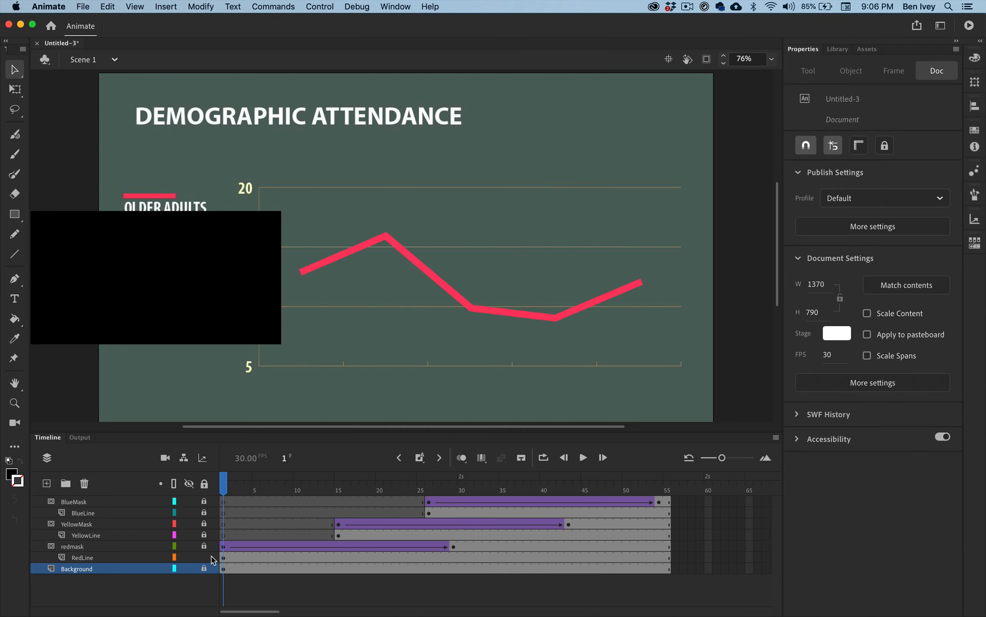
click(204, 557)
Save the document on the Desktop as LineGraphAnimation in the Animate Document (*.fla) format
click(81, 6)
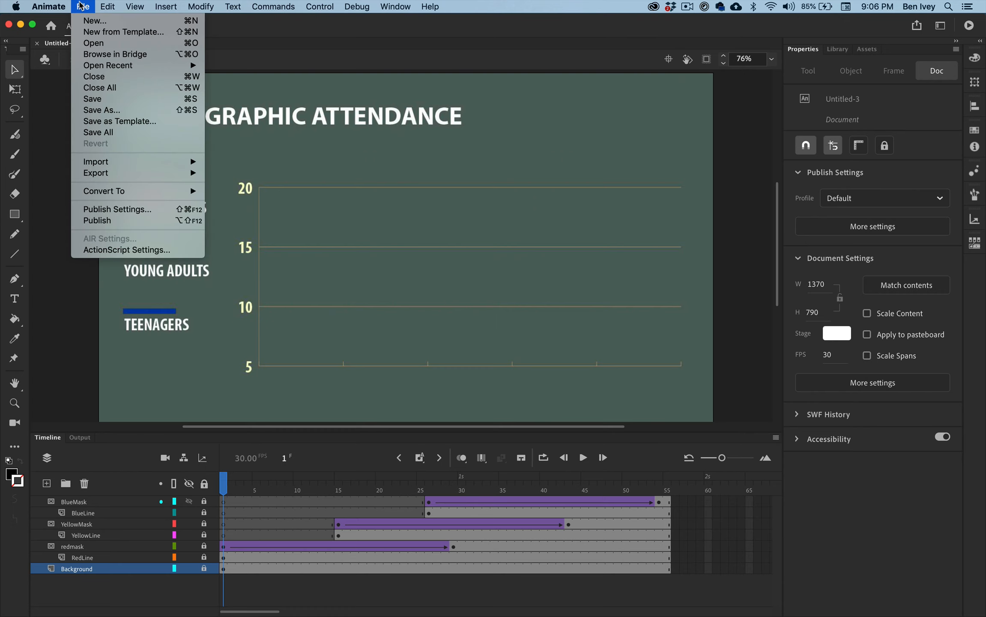
click(104, 110)
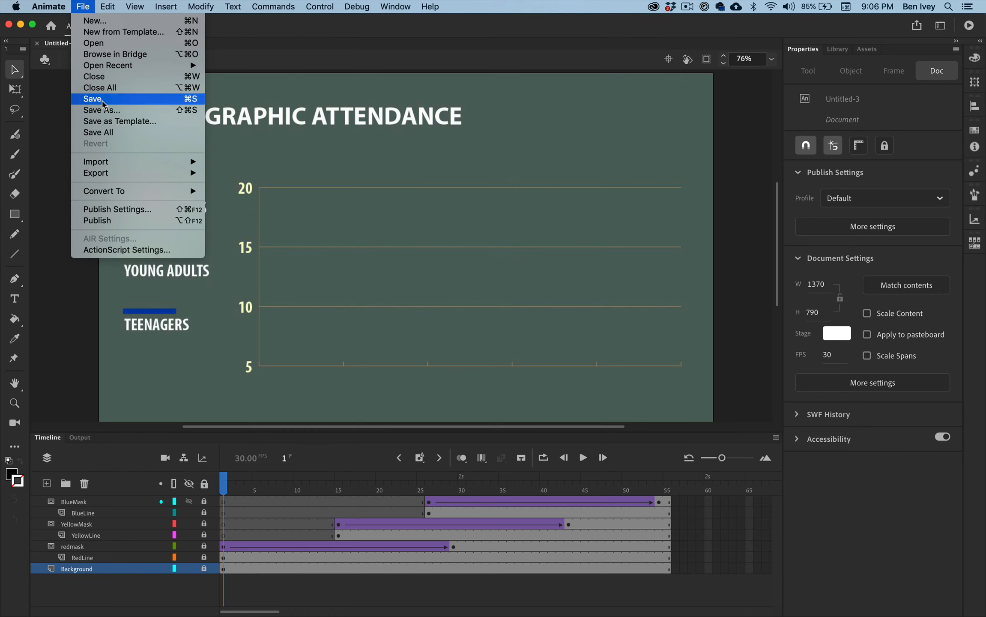
text(LineGraphA)
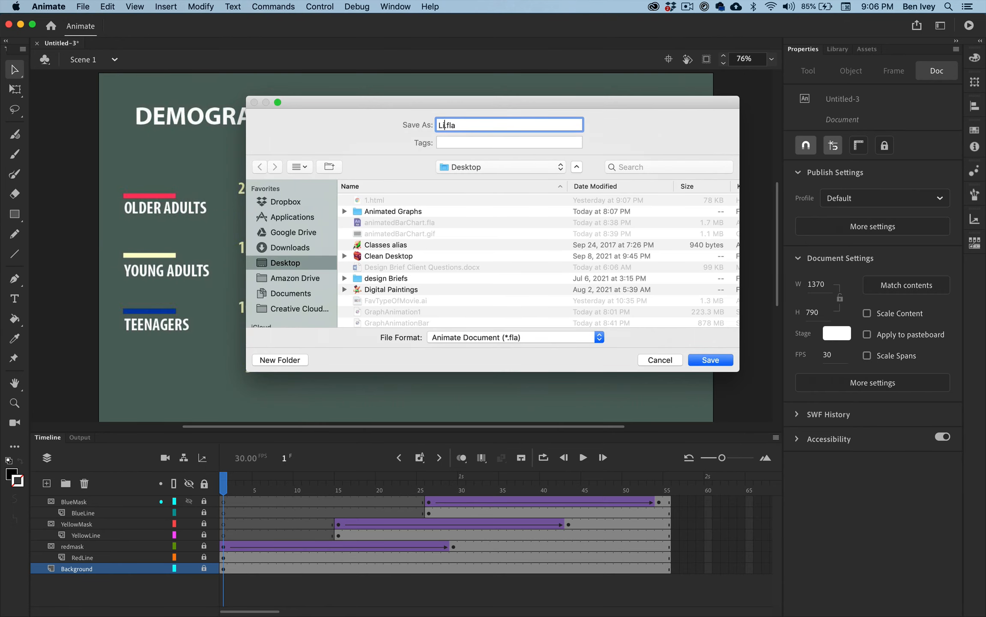
text(nimation)
click(711, 360)
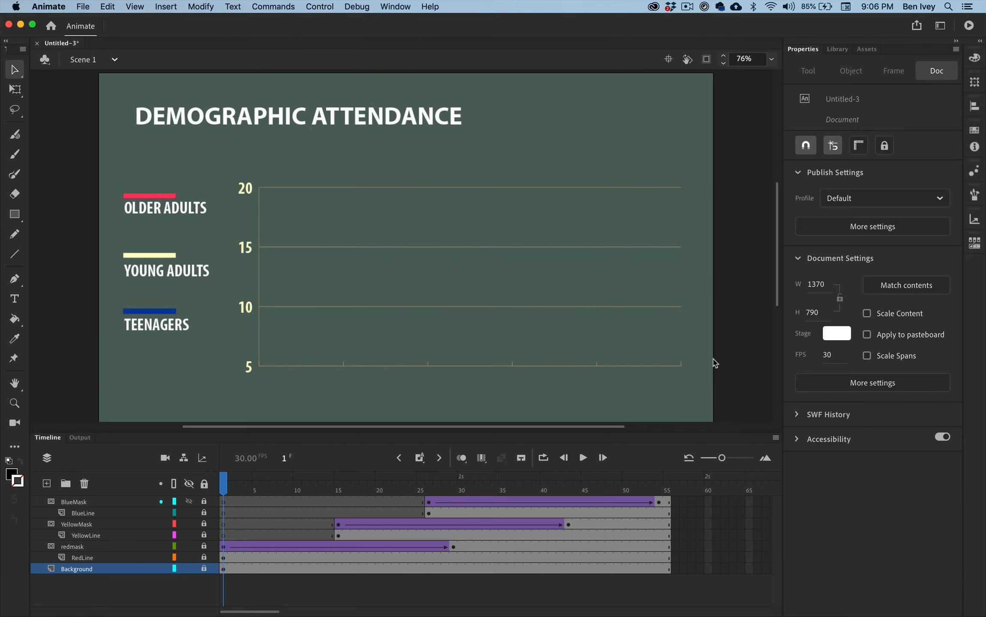